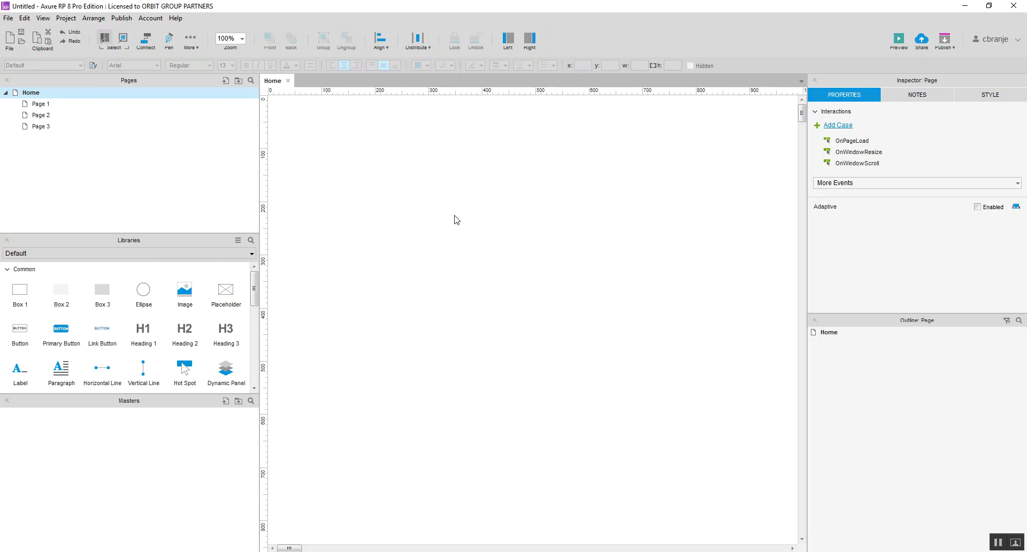
Step: Place two text fields, one below the other, on the Home page at x 155, about y 118 and y 181
scroll(203, 320, down, 3)
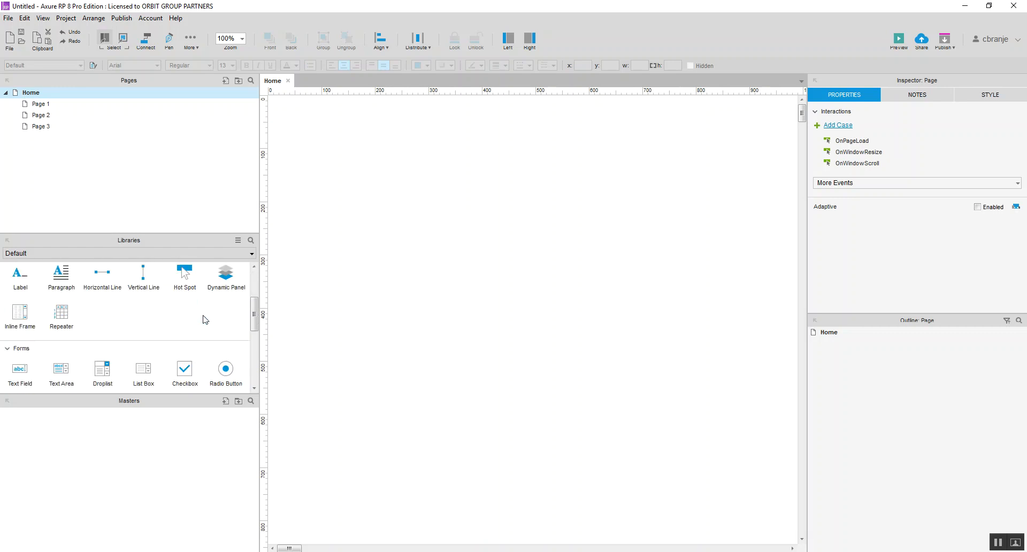
scroll(215, 316, down, 2)
drag(20, 306, 352, 163)
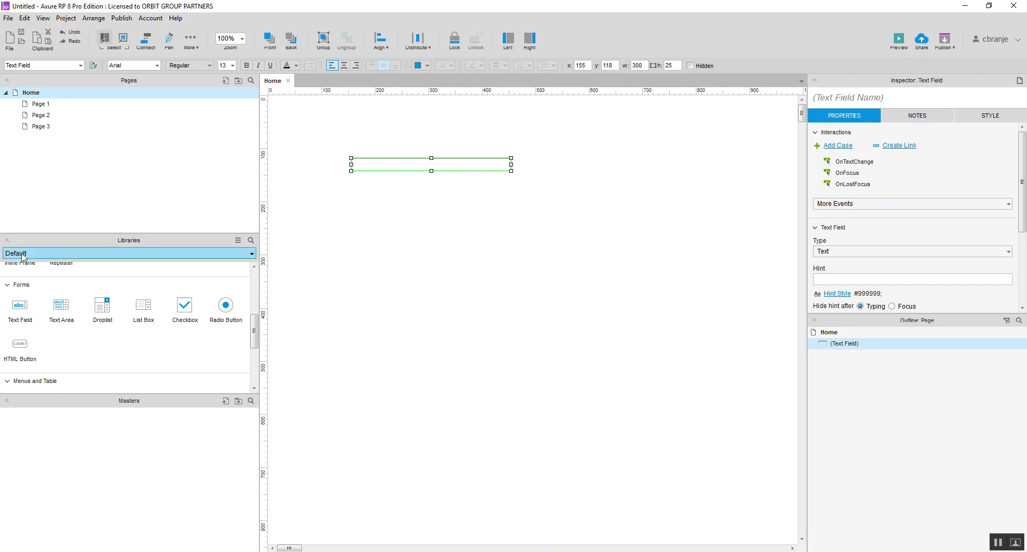
drag(20, 306, 351, 196)
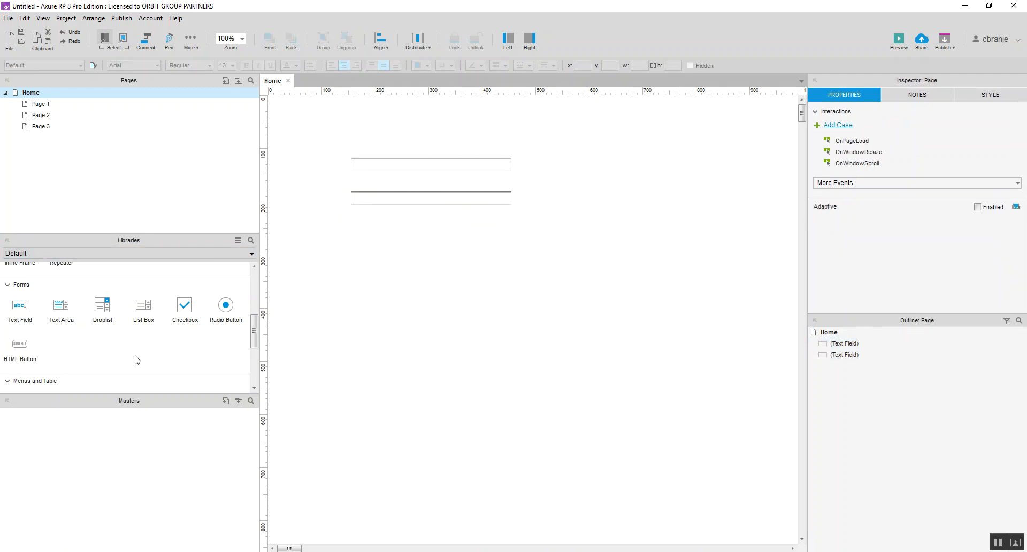
Step: Add a button below the text fields, aligned with their right edge at about x 315, y 236, and a label above each field
scroll(138, 360, up, 5)
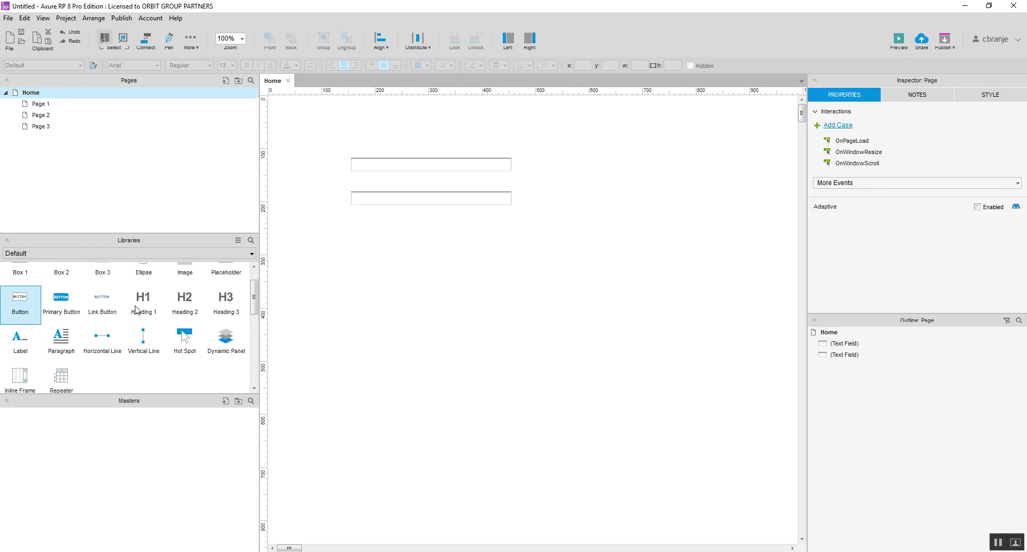
drag(135, 309, 437, 224)
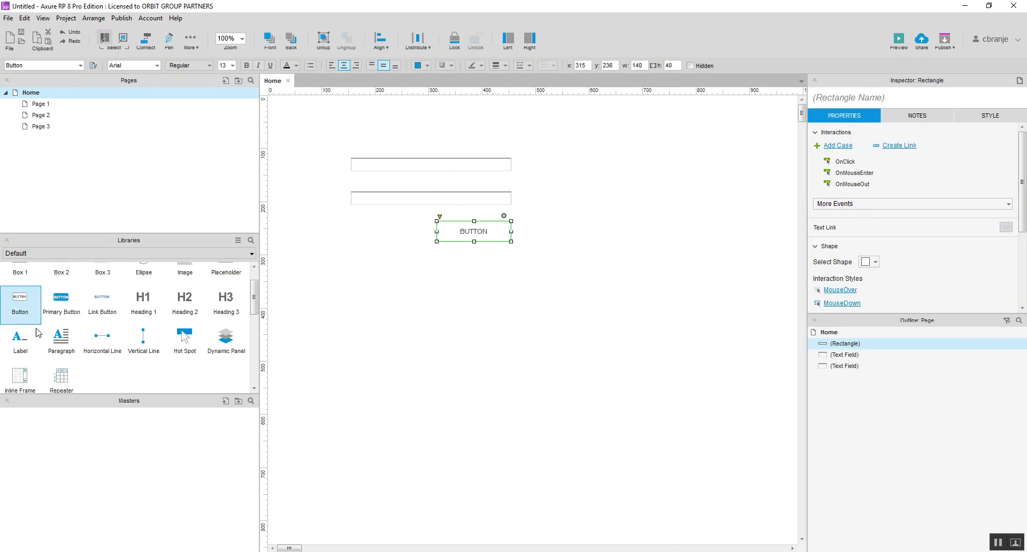
drag(37, 333, 352, 146)
drag(20, 336, 354, 181)
click(376, 287)
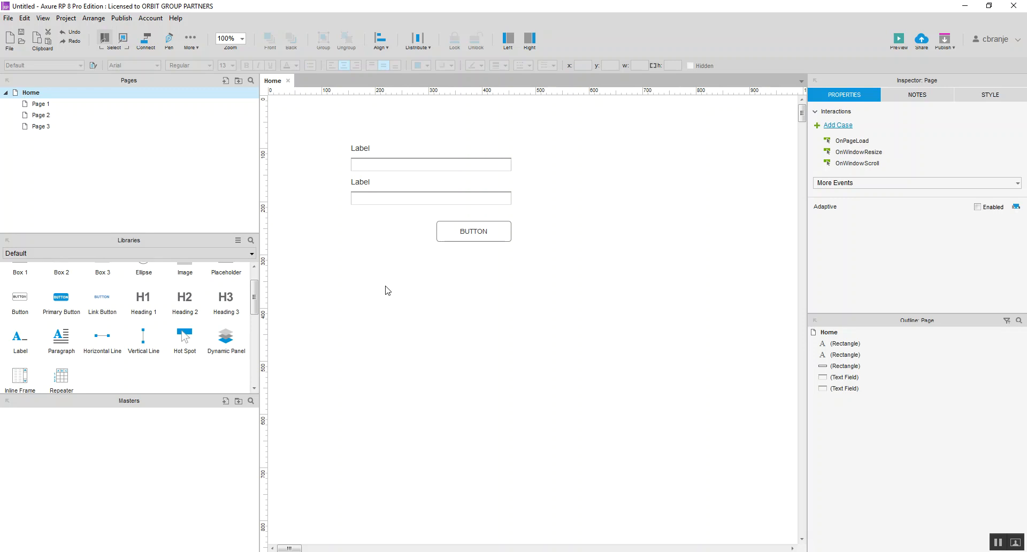
click(356, 183)
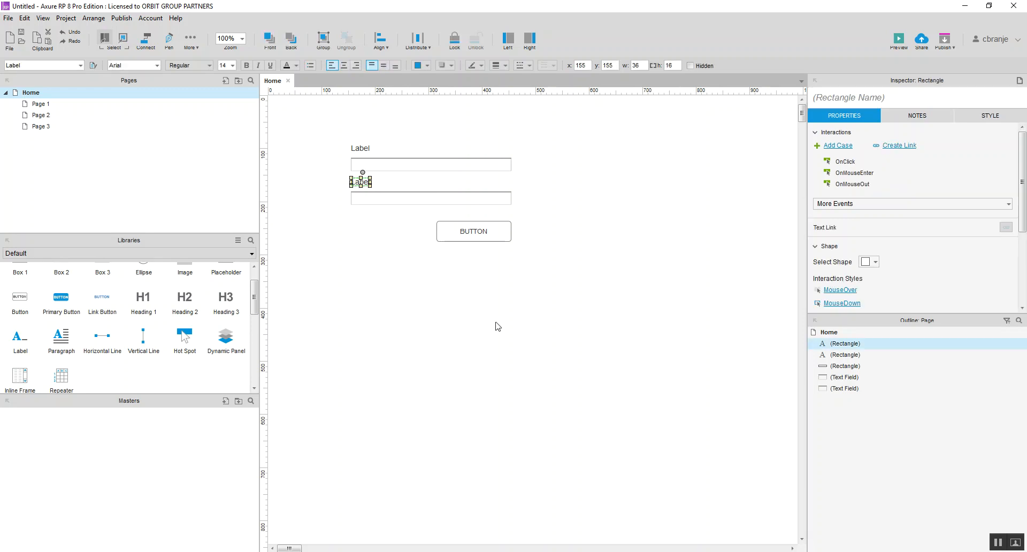
click(444, 294)
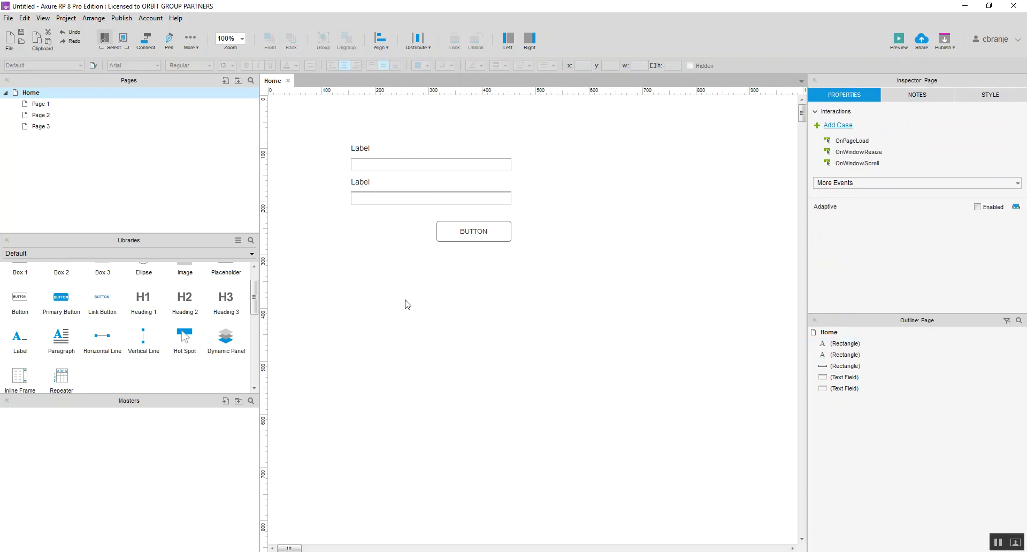
click(356, 181)
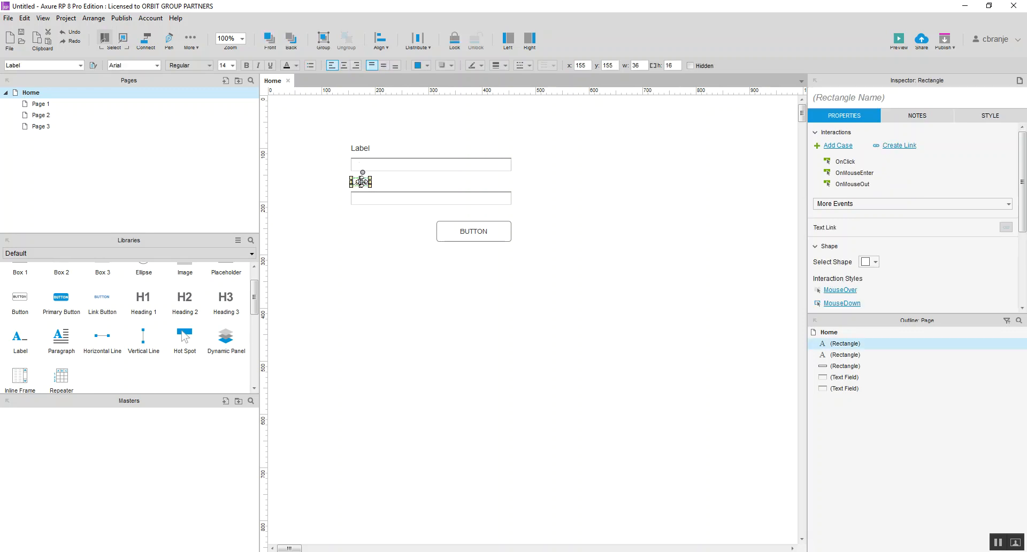
click(358, 217)
click(365, 164)
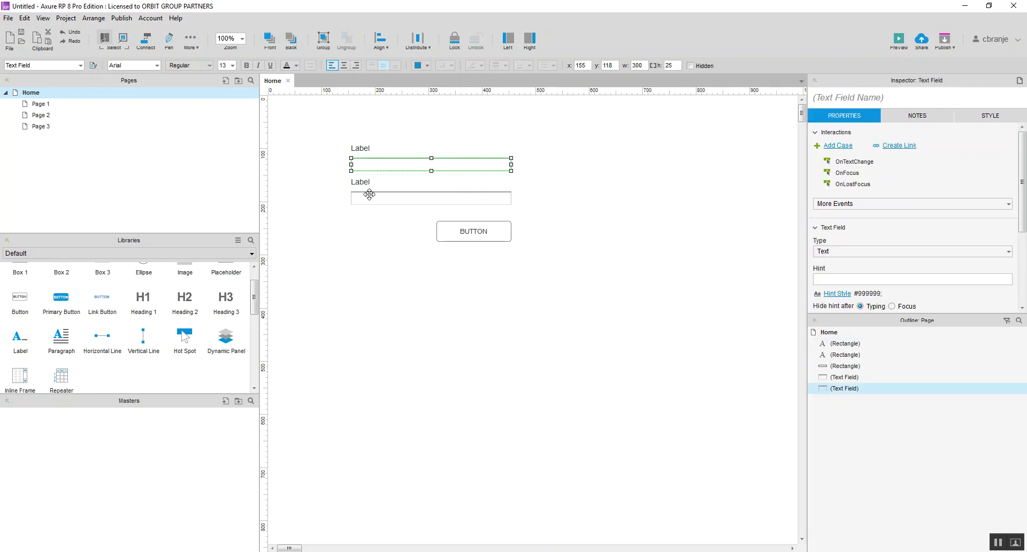
click(367, 197)
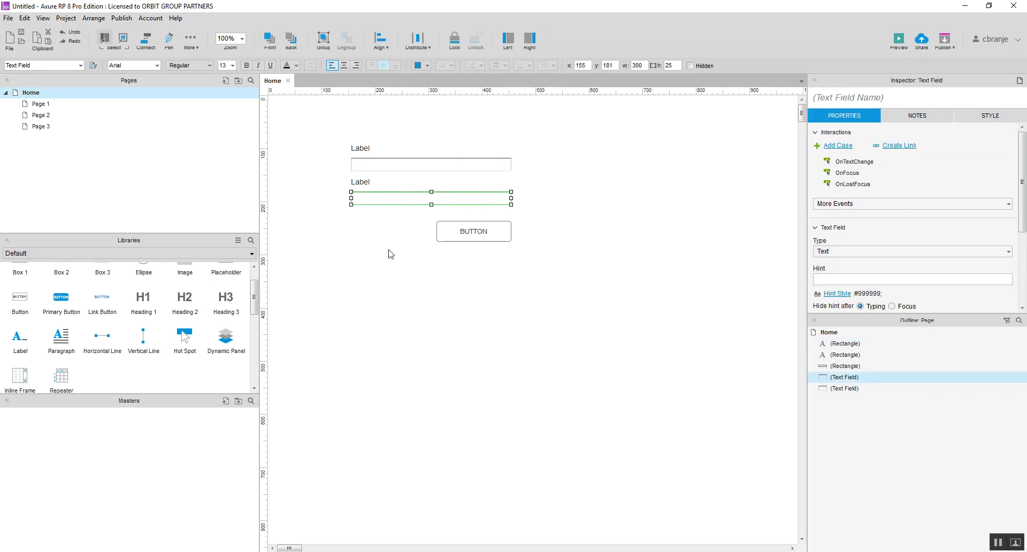
Step: Nudge both labels closer to their fields and shift the lower pair down, with labels at y 100 and 168 and the lower field at y 187
click(363, 179)
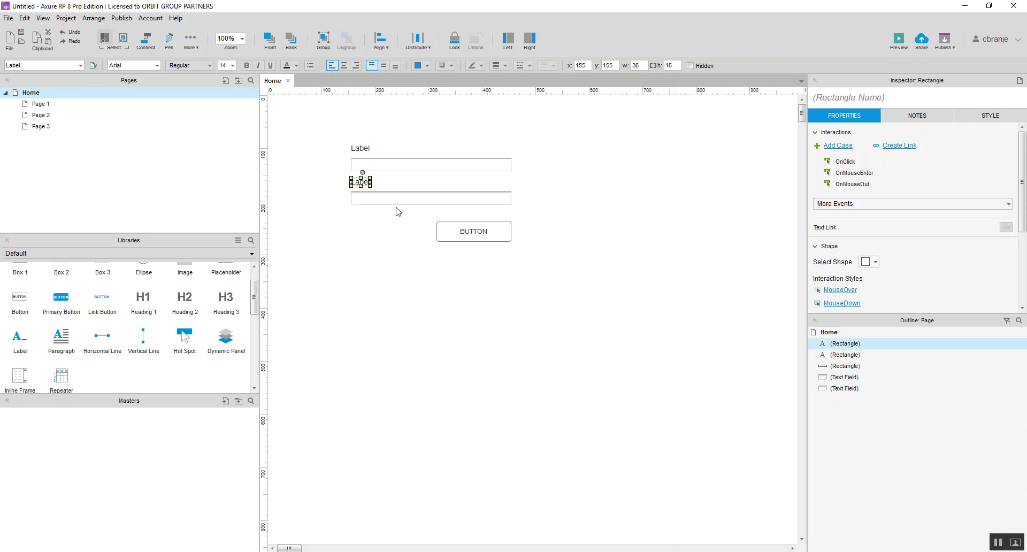
key(Down)
key(Down)
key(Down)
key(Down)
key(Down)
click(356, 147)
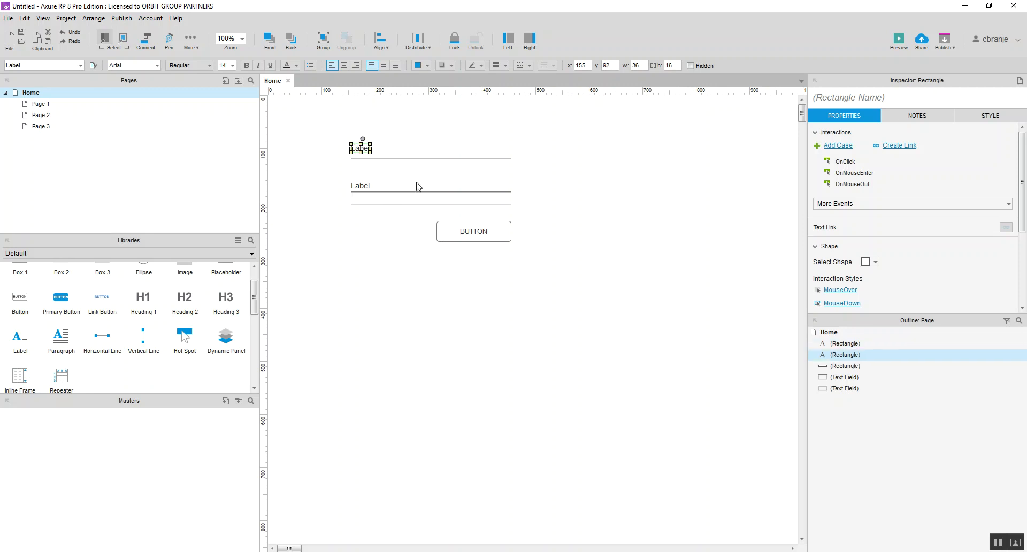
drag(338, 172, 523, 211)
click(566, 245)
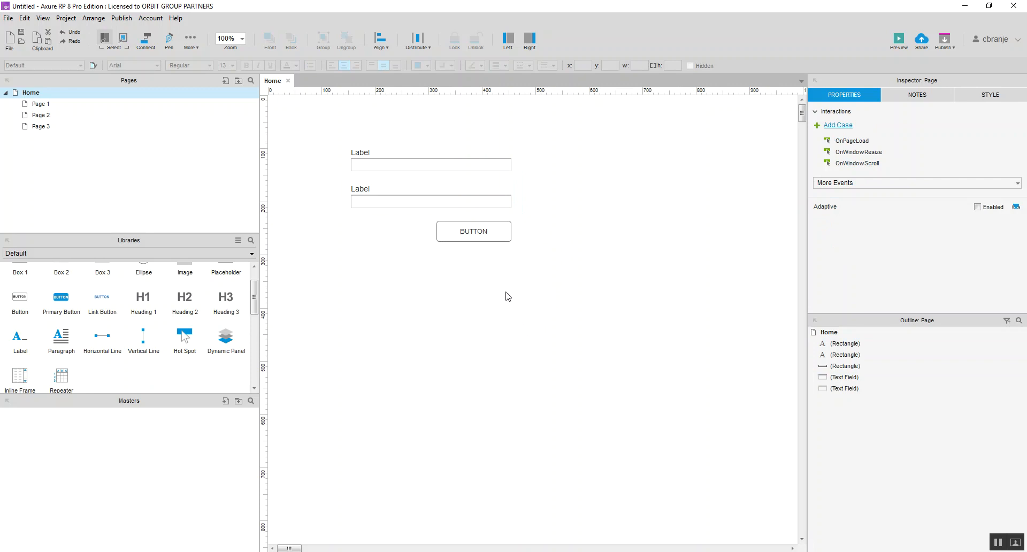
Step: Change the upper label's text to "Username" and the lower label's text to "Password"
click(367, 153)
double_click(368, 155)
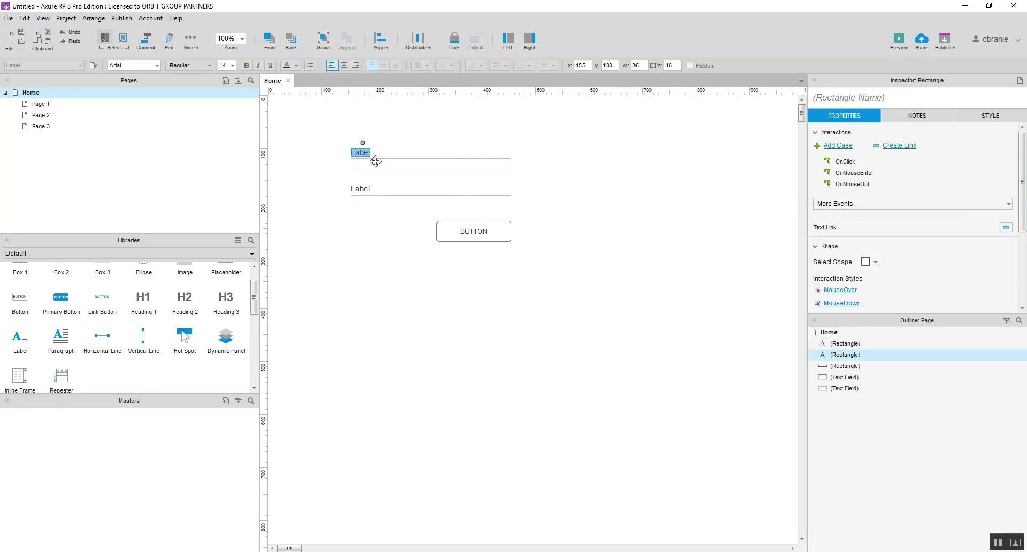
text(Username)
click(353, 187)
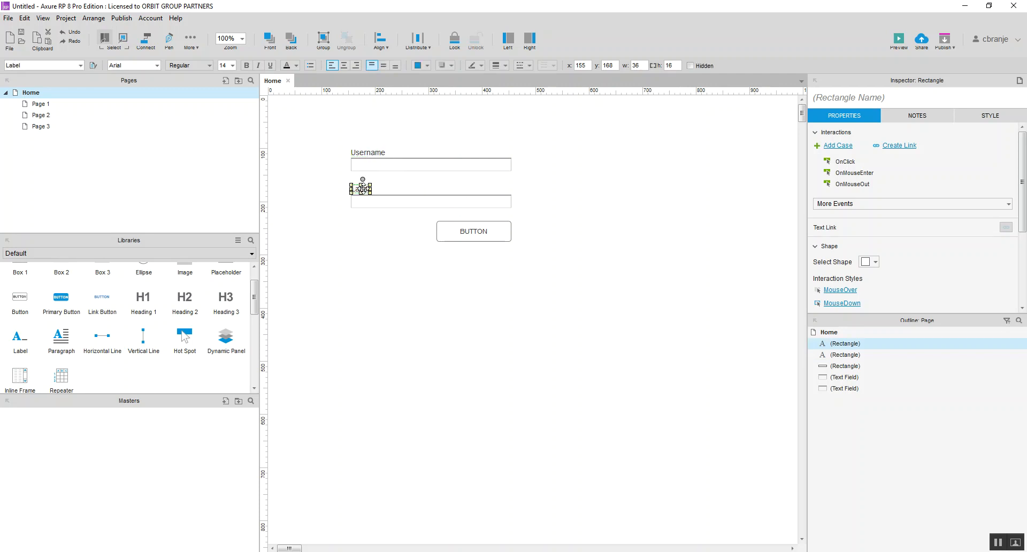
double_click(357, 188)
text(Password)
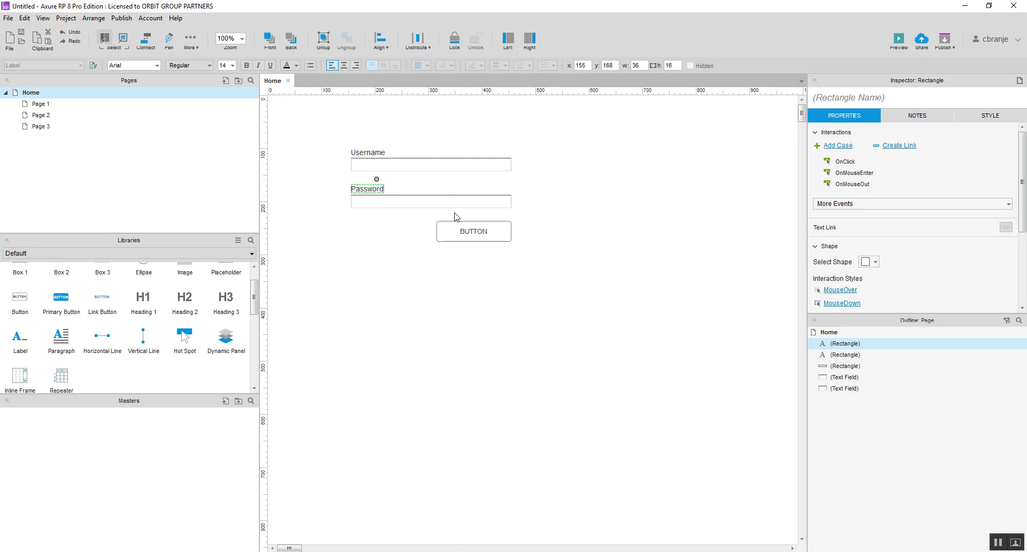
Step: Name the text field below the Username label "textboxUsername"
scroll(457, 281, up, 1)
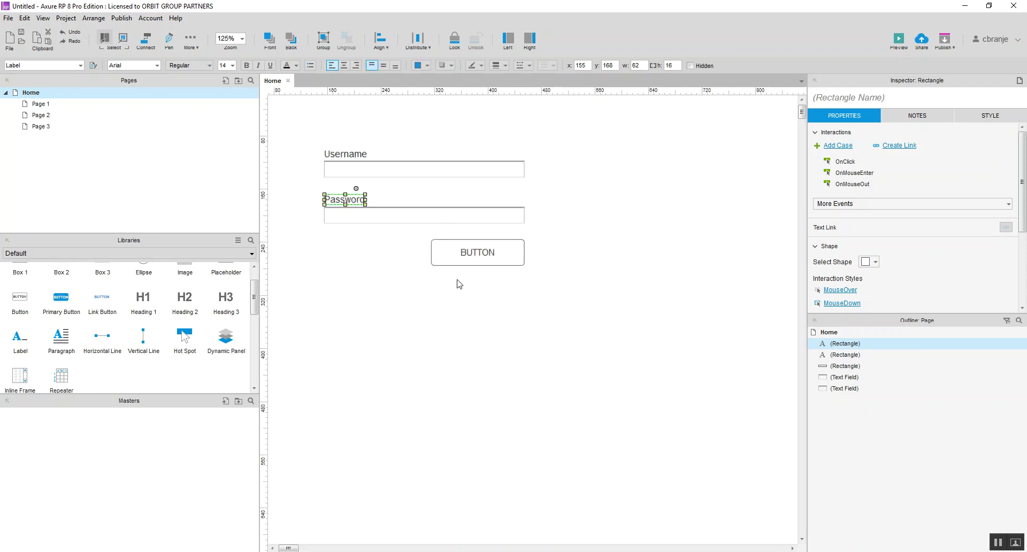
scroll(457, 281, up, 1)
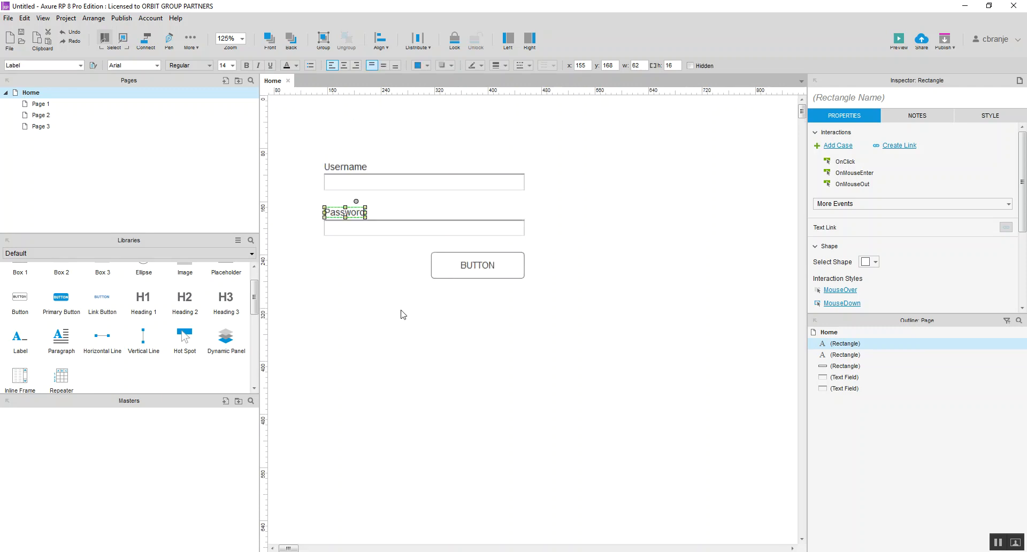
click(352, 184)
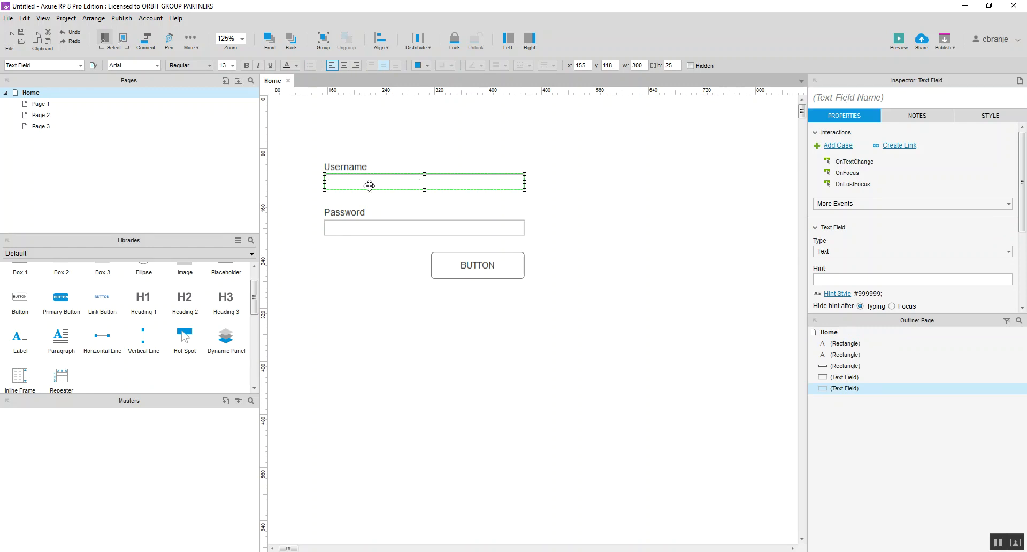
click(854, 98)
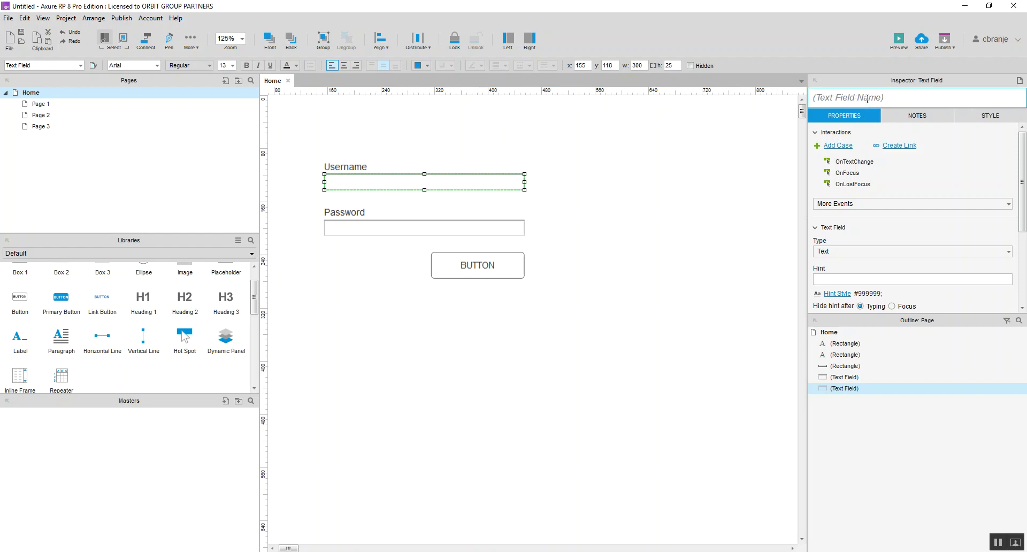
click(868, 98)
text(textboxUsername)
Step: Name the text field below the Password label "textboxPassword"
click(499, 231)
click(896, 97)
text(te)
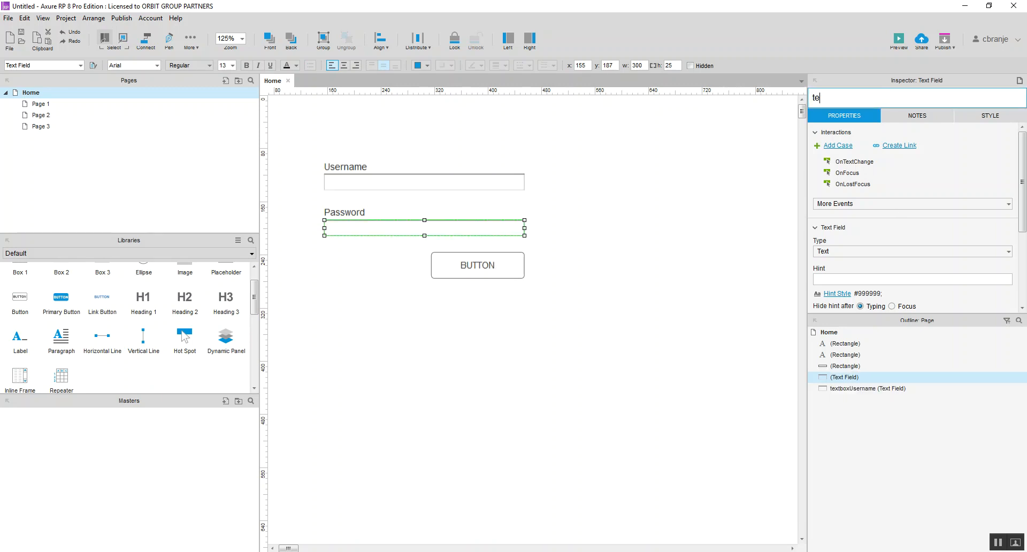
text(xtboxPassword)
click(662, 190)
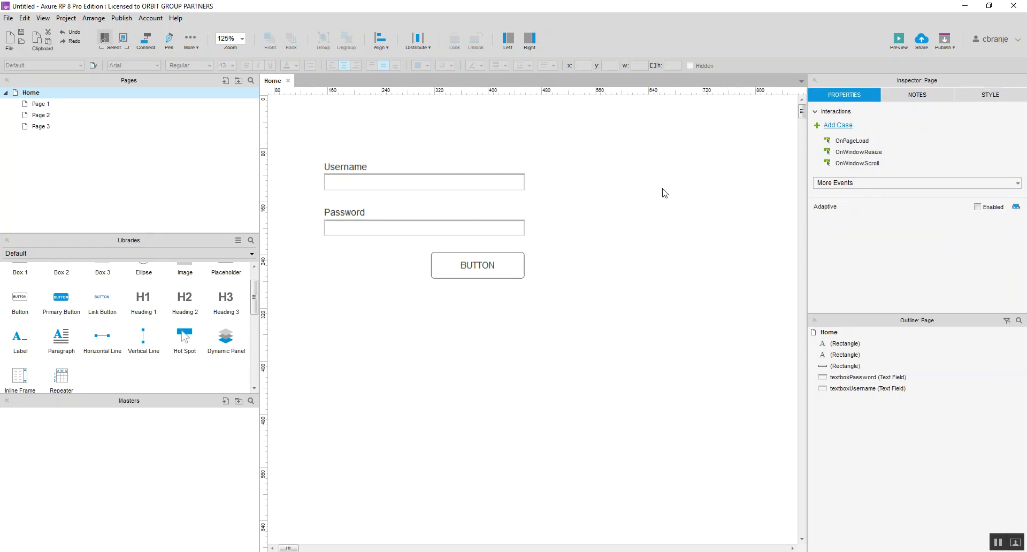
Step: Set the input type of the textboxPassword field to Password
click(364, 229)
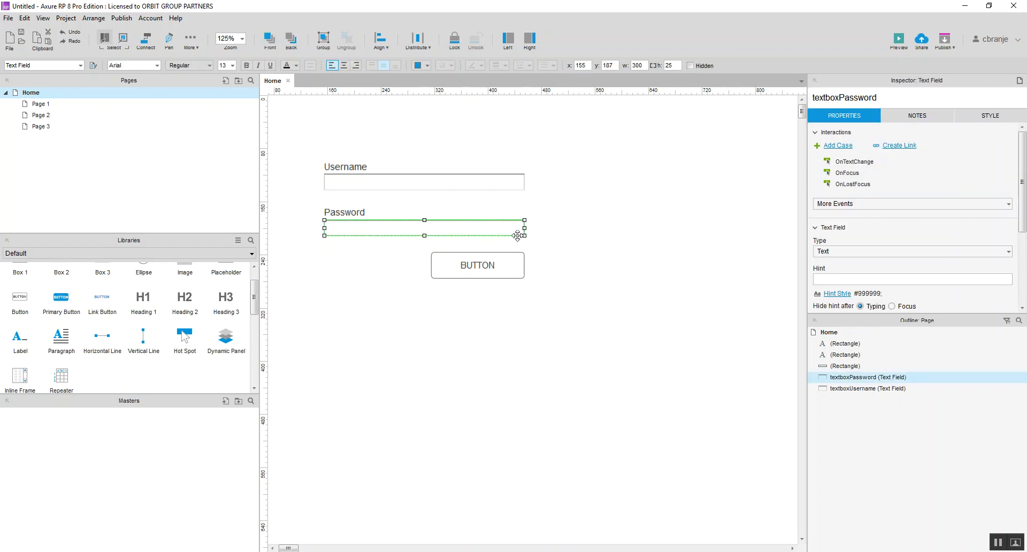
click(828, 259)
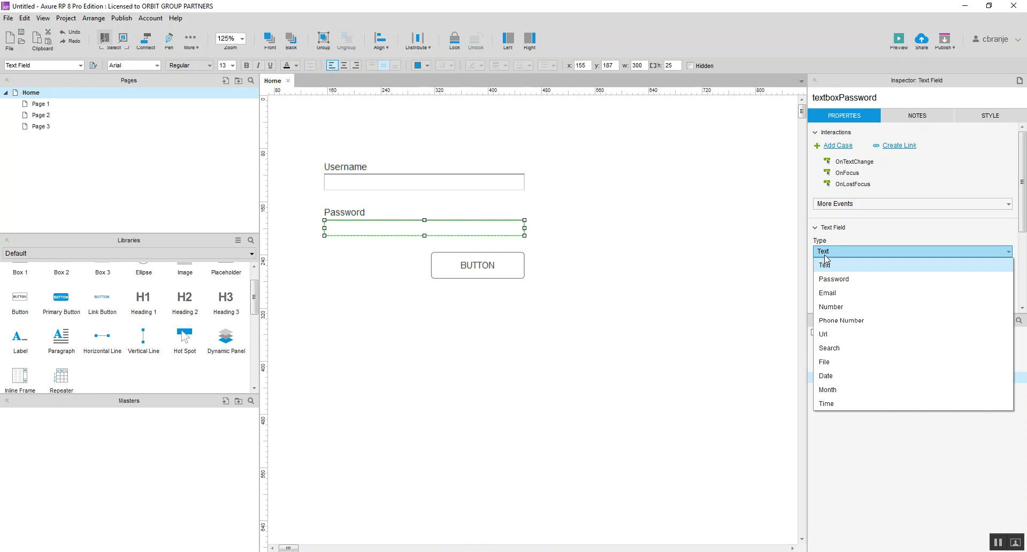
click(838, 279)
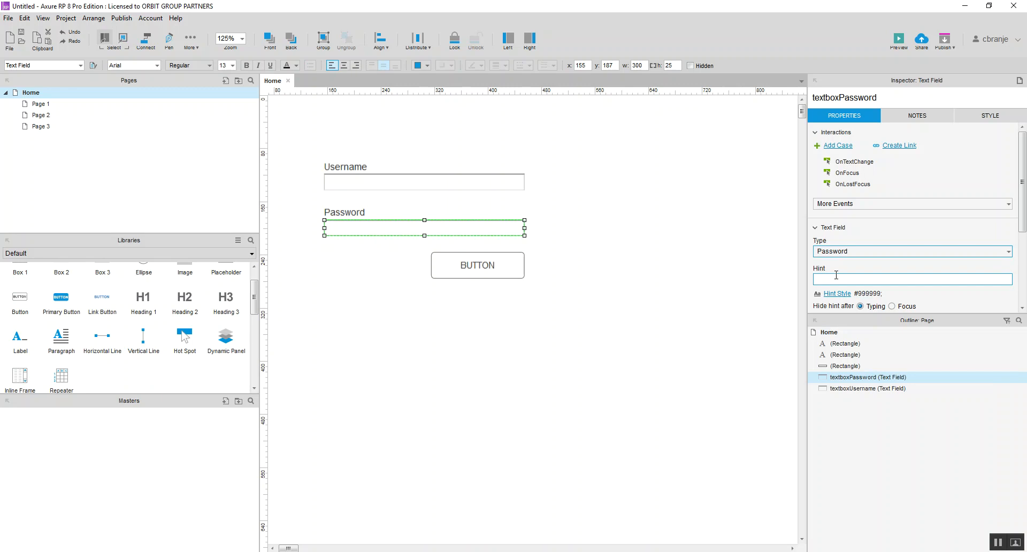
click(694, 234)
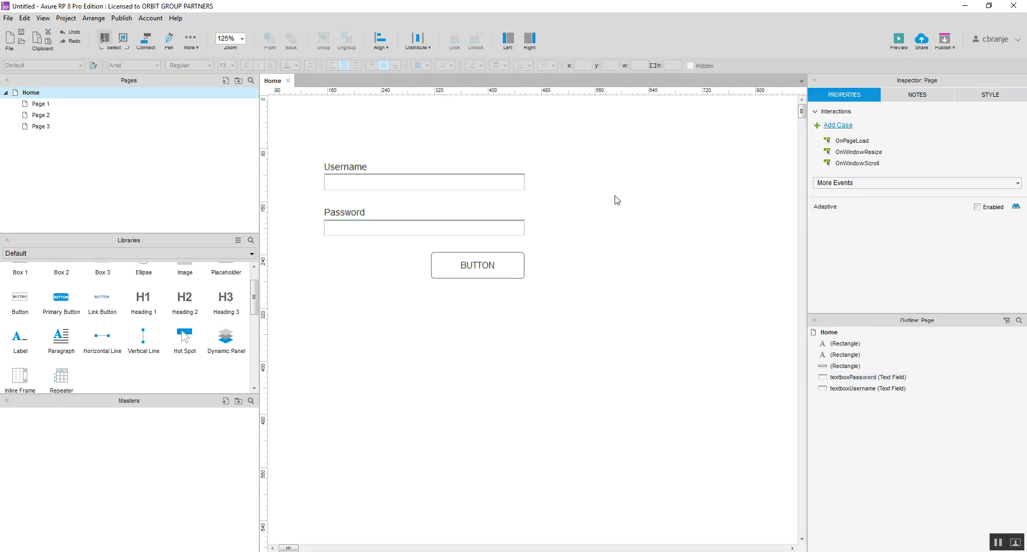
Step: Preview the page in the browser, enter sample text in the username field and a test password in the password field, and return to Axure RP
click(899, 41)
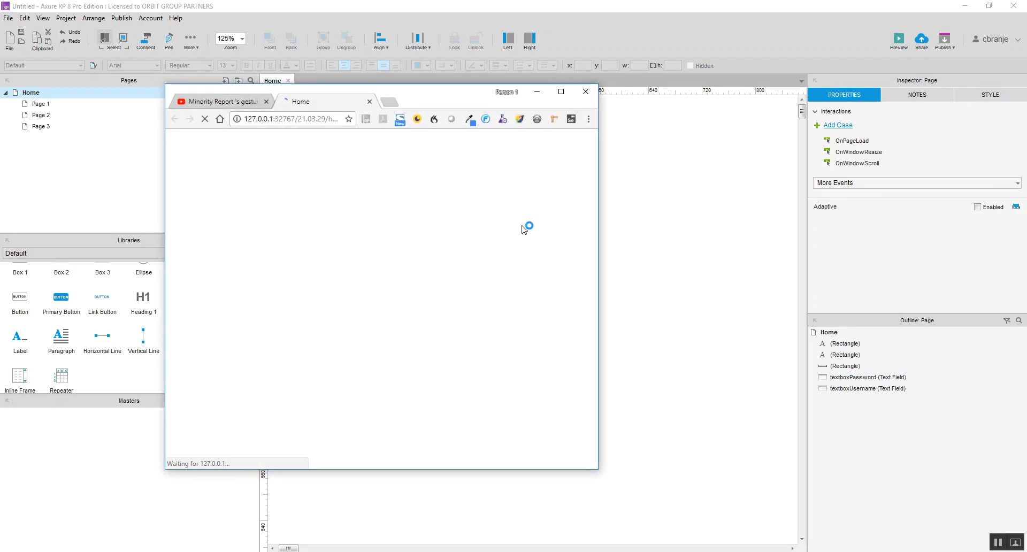
click(350, 203)
text(fgsdfgfds)
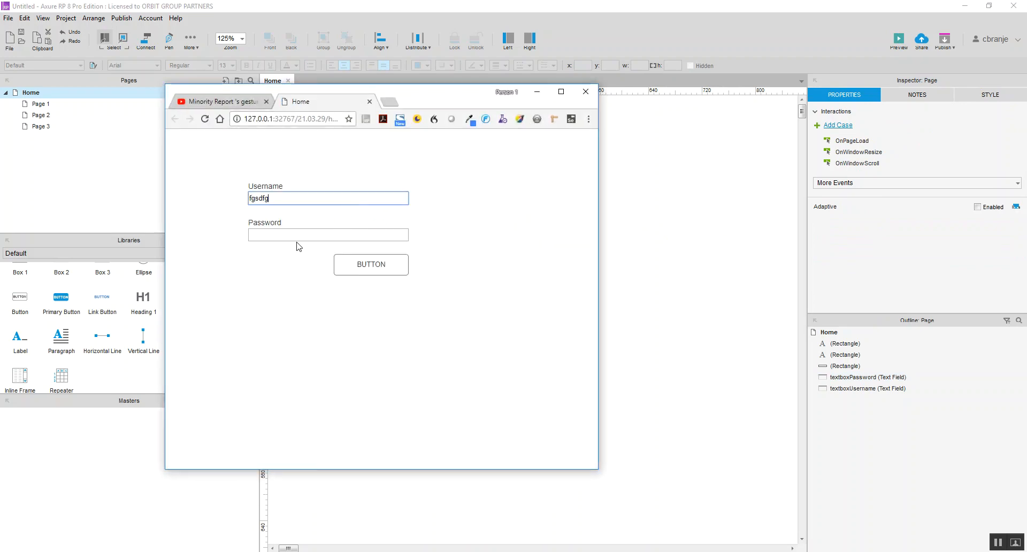
click(297, 236)
text(fgsdfgfdsfgdsdfgfdsfgd)
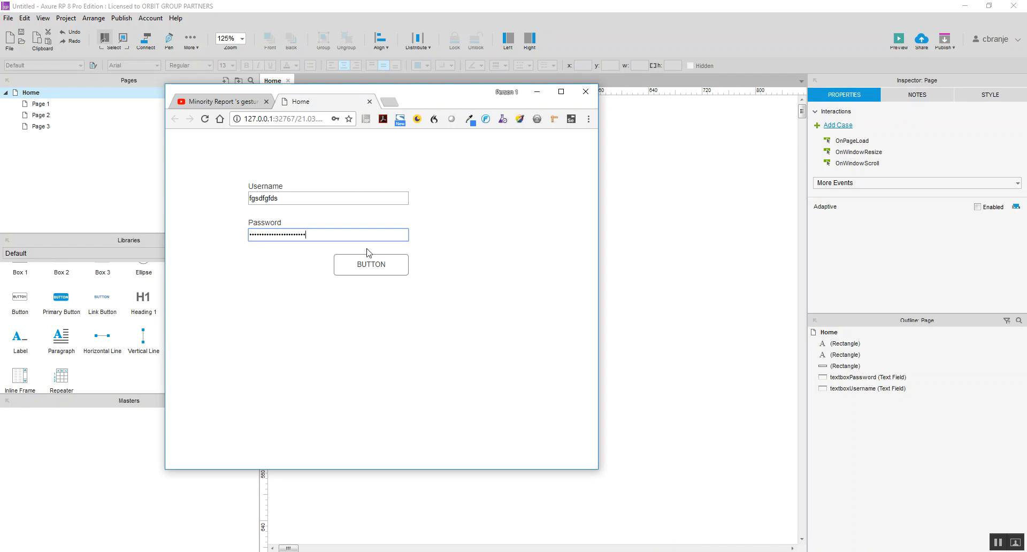
click(537, 92)
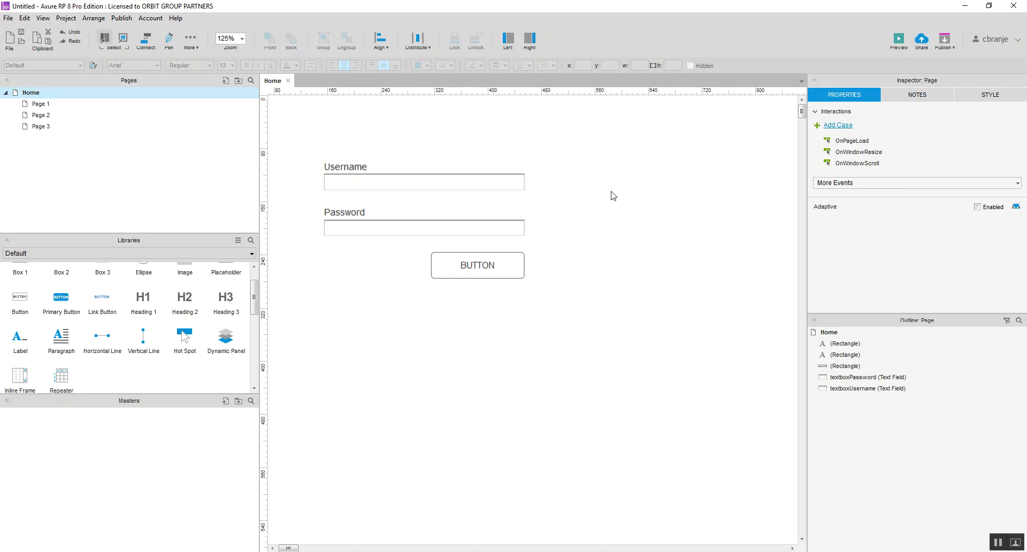
Step: Review the input type options of the textboxPassword field and choose Password again
click(406, 229)
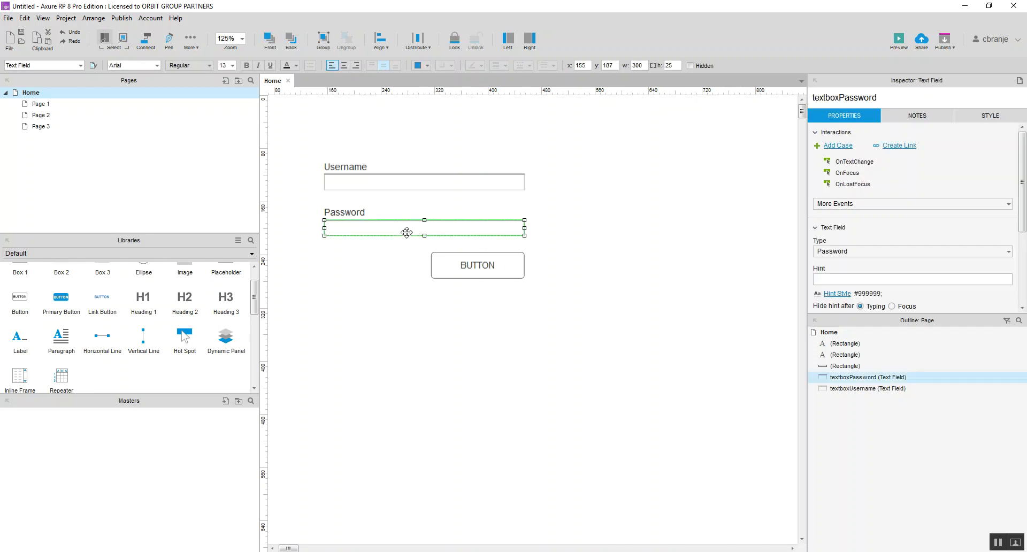
click(830, 257)
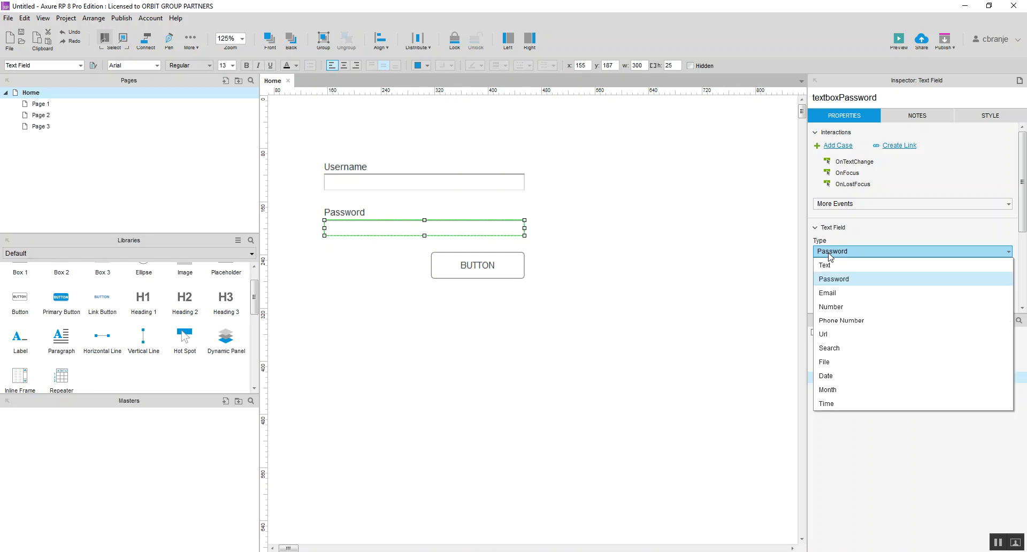
click(824, 282)
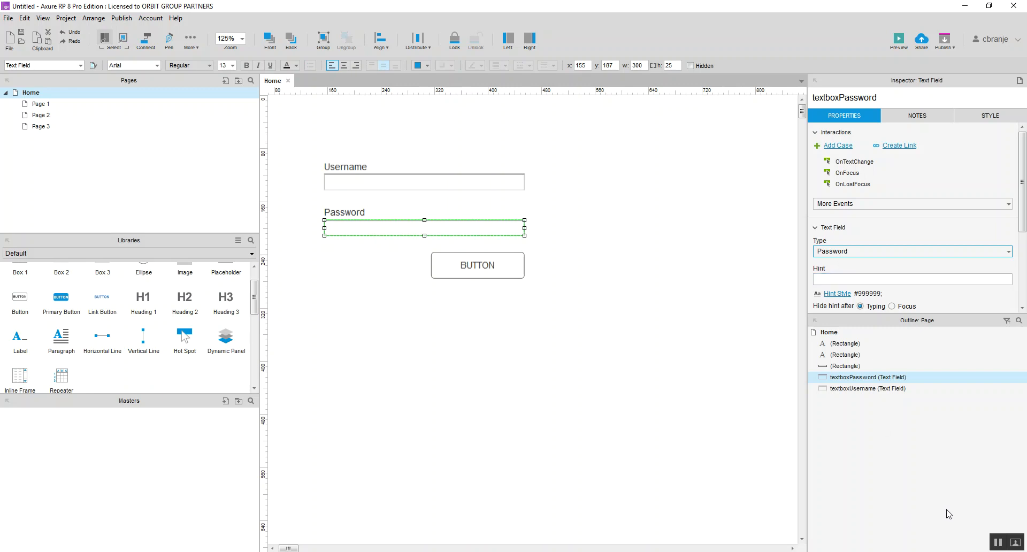
Step: Relabel the button below the password field "LOGIN" and move it slightly up to y 231
double_click(482, 261)
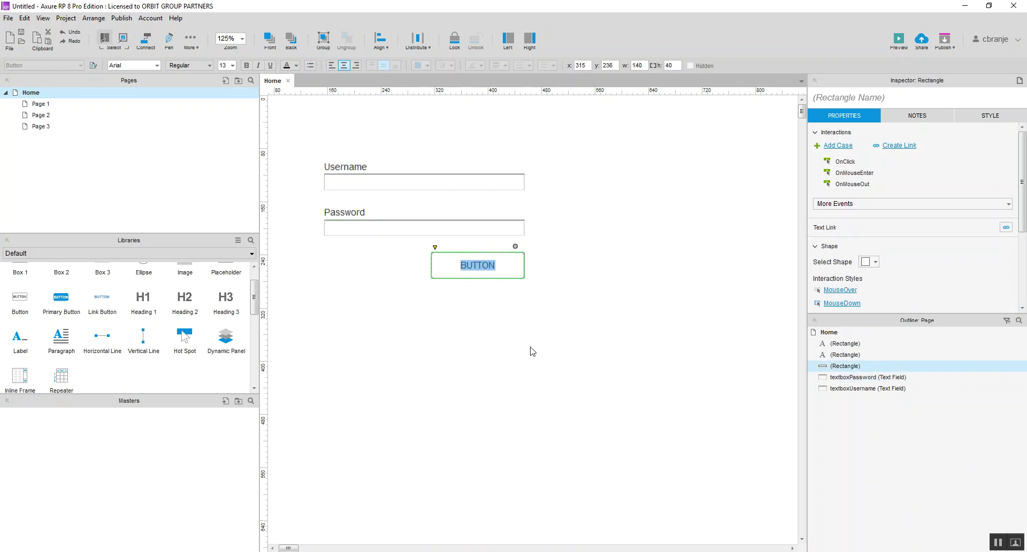
text(Login)
key(BackSpace)
key(BackSpace)
key(BackSpace)
key(BackSpace)
key(BackSpace)
text(LOGIN)
click(557, 327)
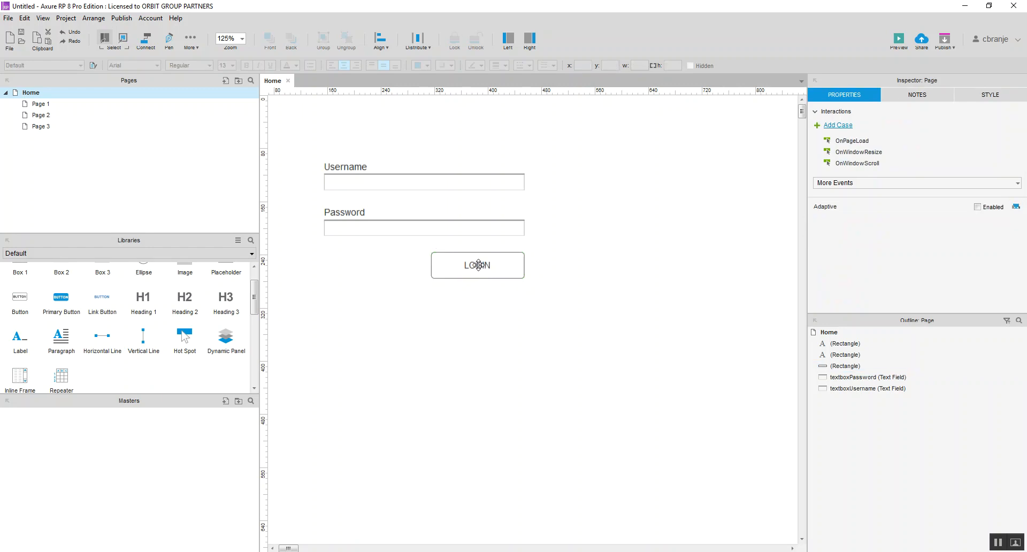
mouse_move(479, 265)
mouse_down()
mouse_move(480, 277)
mouse_move(479, 263)
mouse_up()
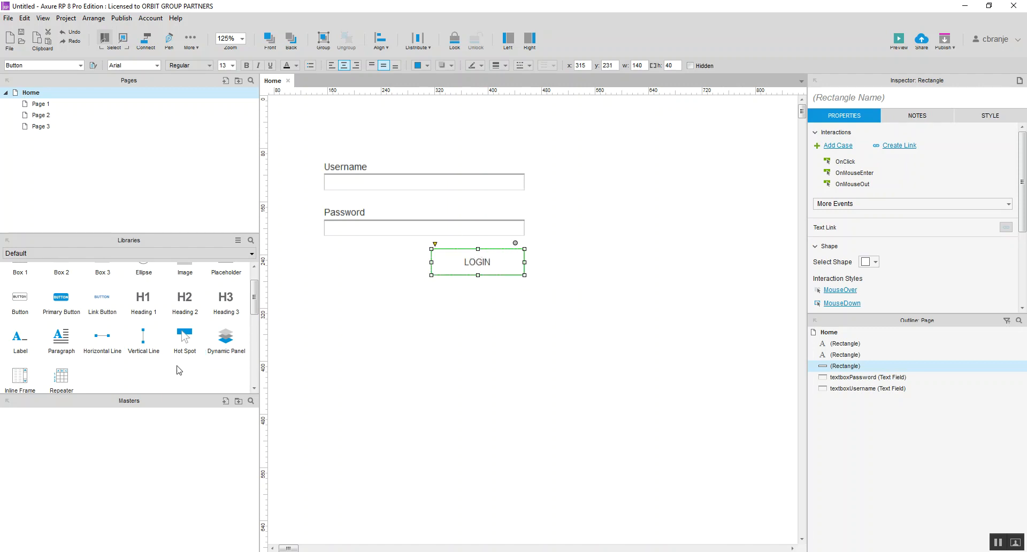
Step: Place a 300 by 170 dynamic panel directly below the LOGIN button and open its State1 for editing
scroll(179, 371, up, 2)
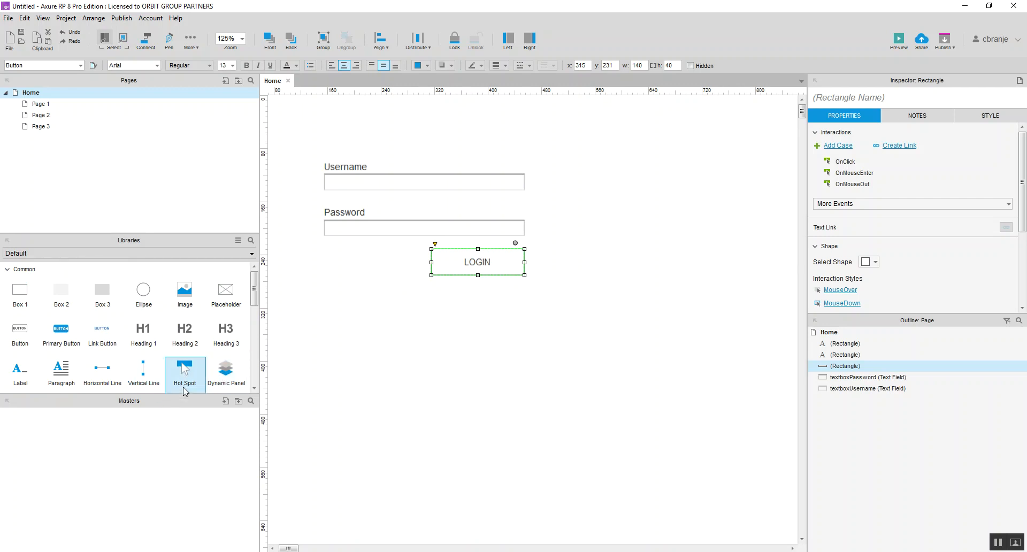
drag(224, 371, 326, 290)
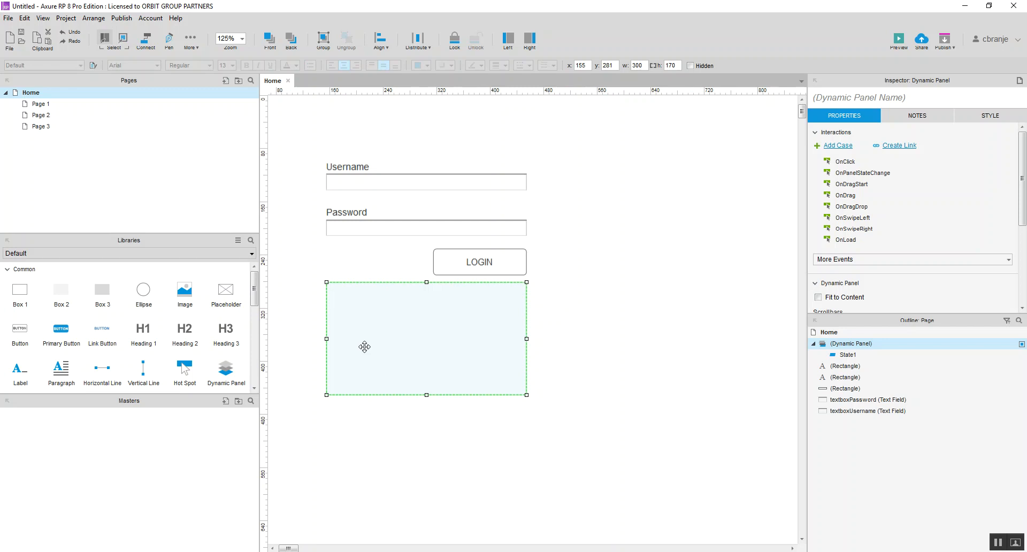
double_click(408, 342)
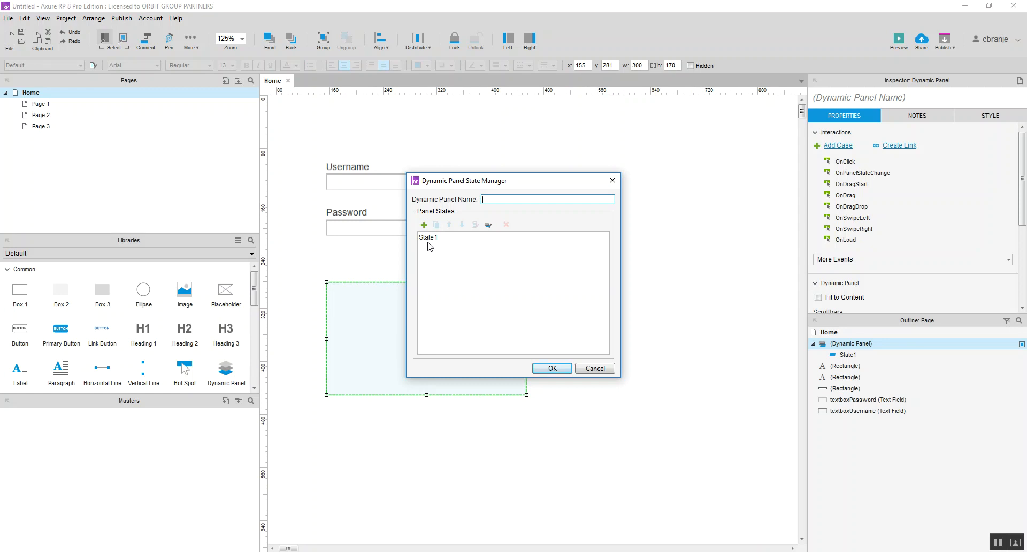
double_click(428, 239)
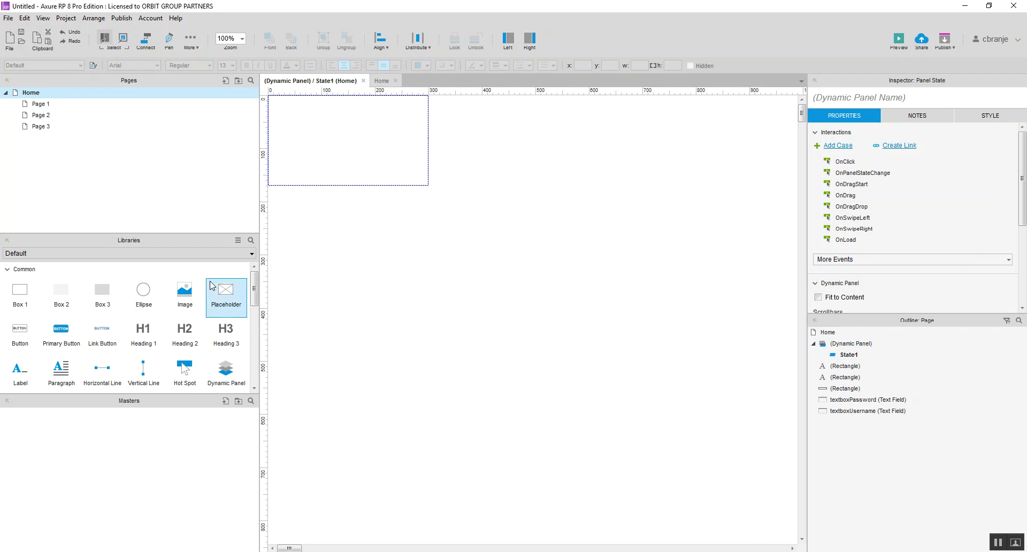
Step: Add a Box 1 rectangle inside the State1 panel area and resize it to about 171 by 71
drag(19, 298, 268, 99)
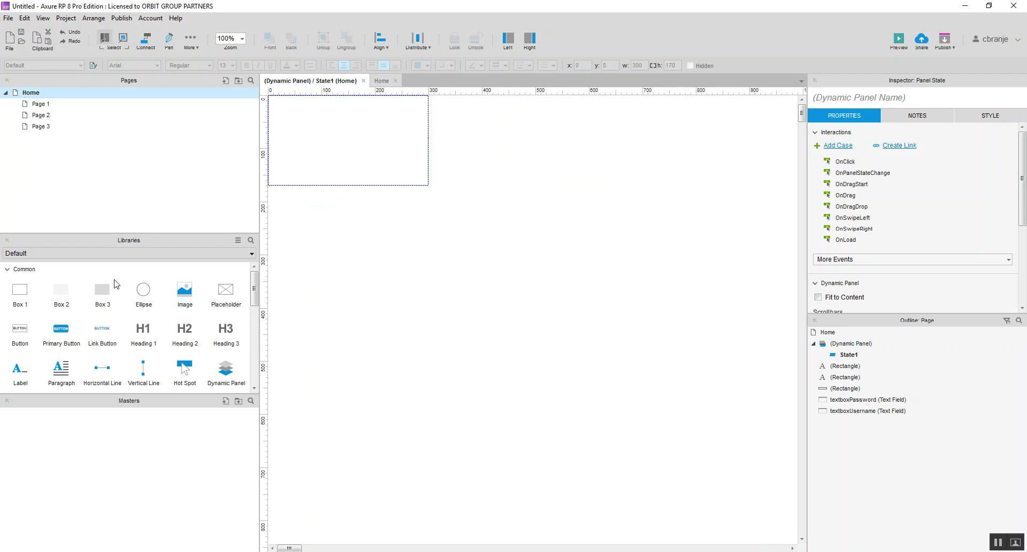
drag(21, 292, 310, 118)
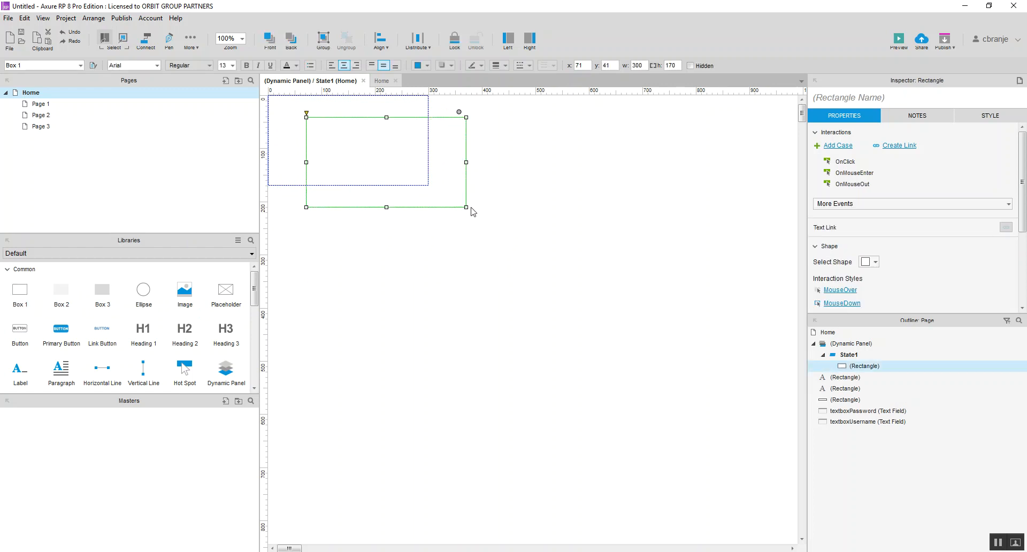
drag(471, 208, 397, 154)
click(370, 217)
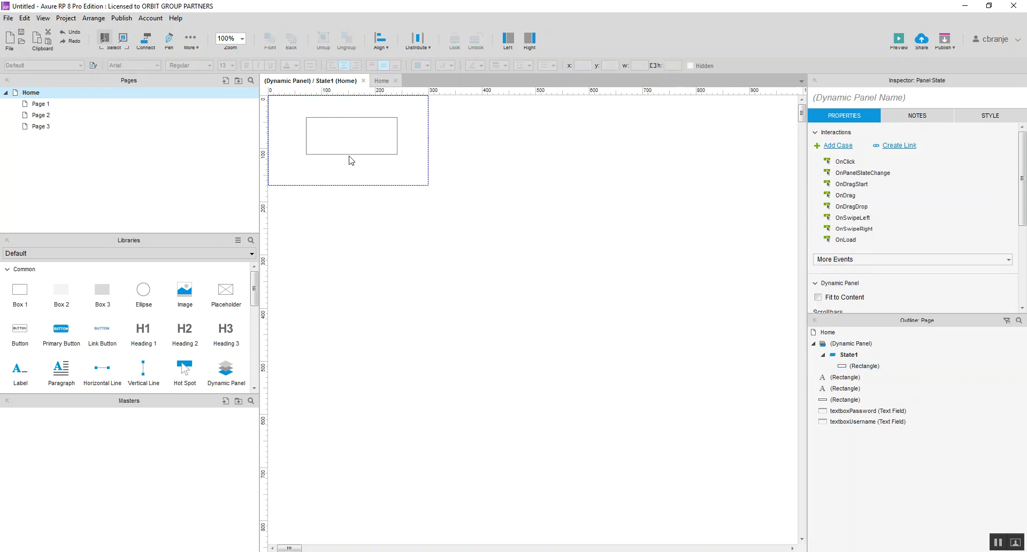
Step: Enter the text "Please enter a user name" in the State1 rectangle
double_click(342, 137)
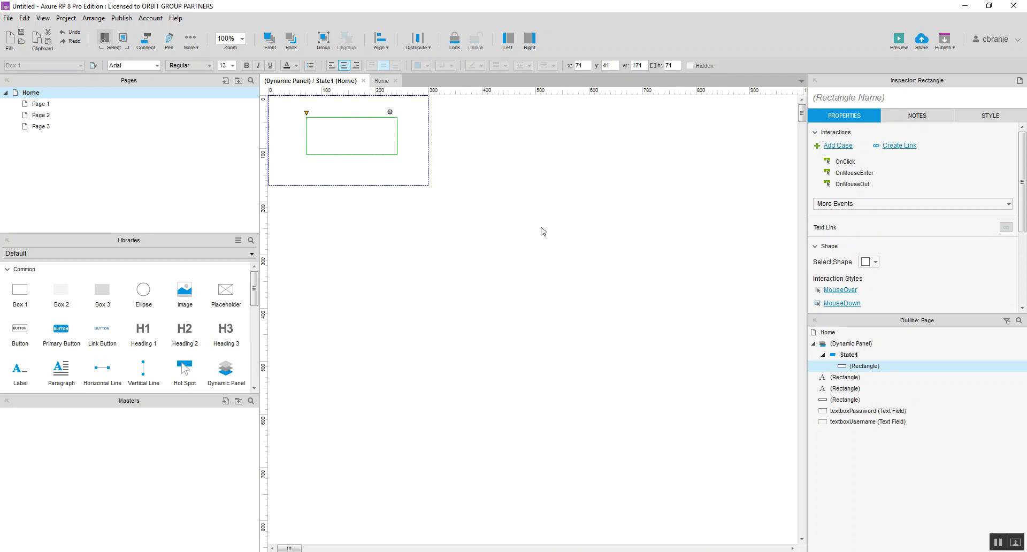
text(Please enter a user name)
click(350, 166)
Step: Move the message rectangle to the panel's origin at 0, 0 and resize it to about 301 by 37
drag(340, 151, 307, 138)
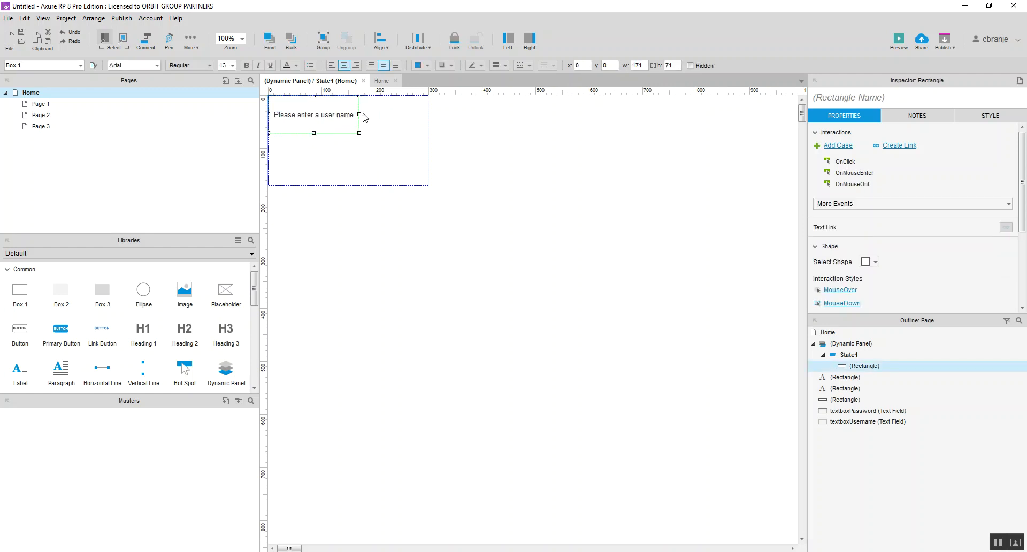
drag(360, 117, 429, 116)
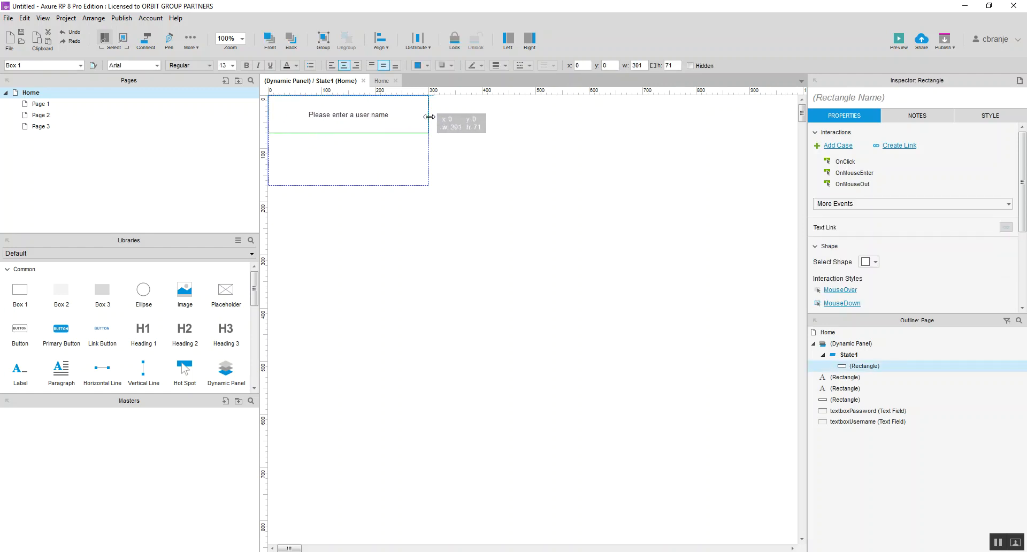
drag(348, 133, 349, 115)
Step: Return to the Home page and shorten the dynamic panel to a height of 36 to fit the message rectangle
click(381, 81)
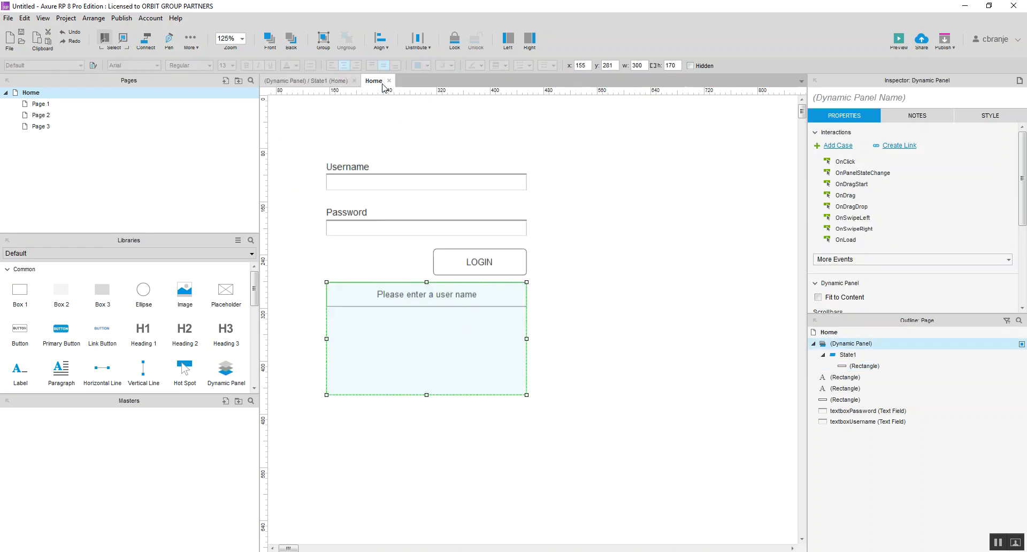
drag(427, 395, 430, 304)
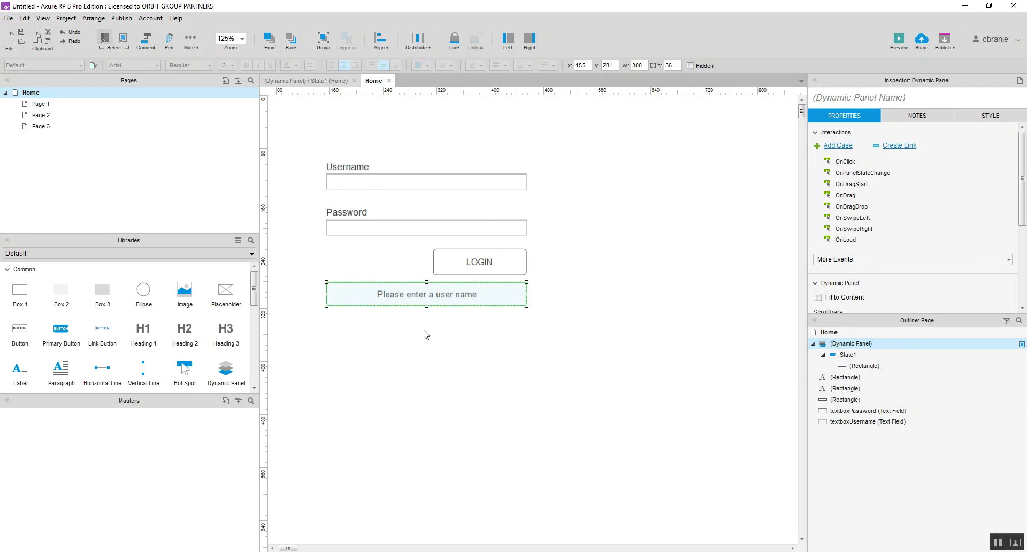
click(522, 409)
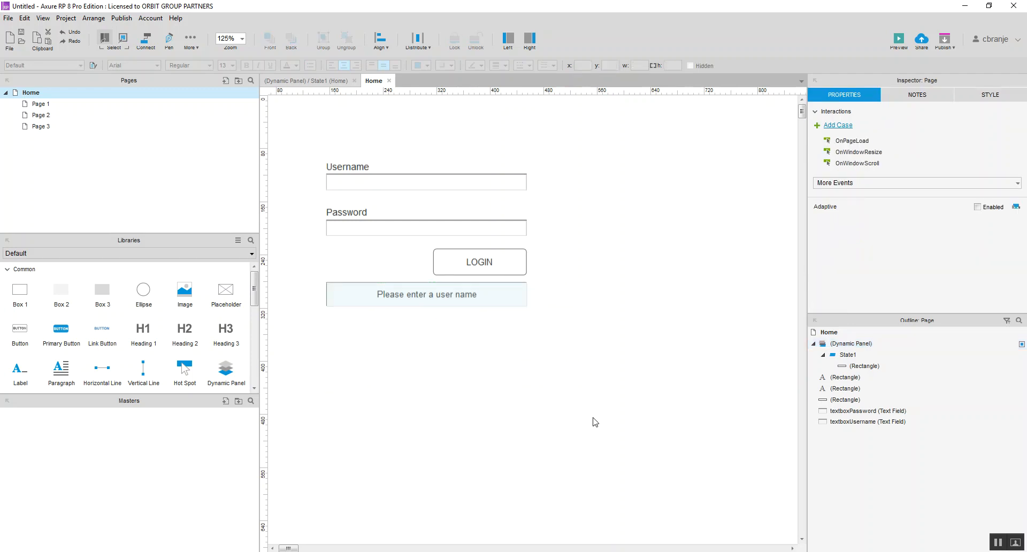
Step: Add a second state to the dynamic panel, then open State1 and close it again
double_click(422, 299)
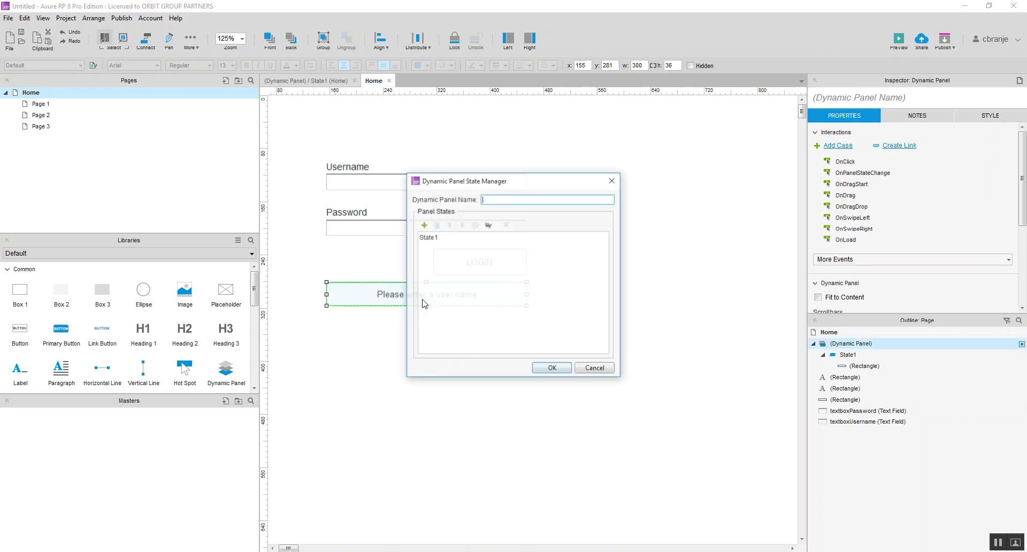
click(424, 225)
double_click(428, 237)
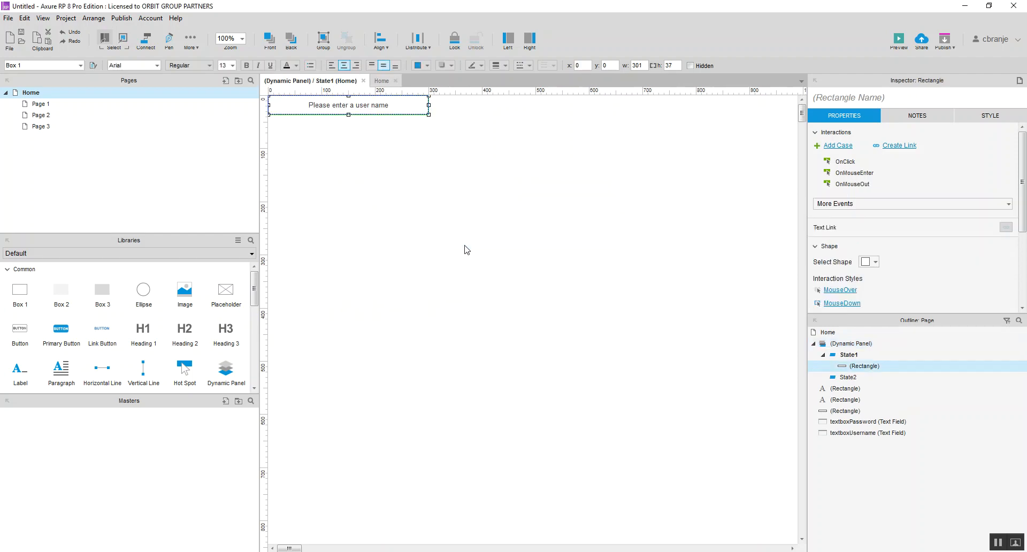
click(363, 81)
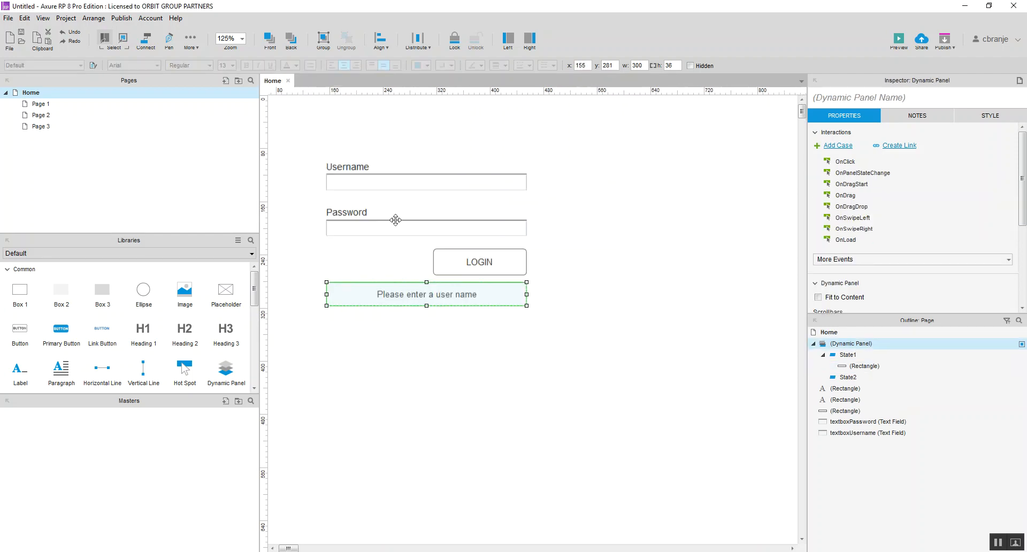
Step: Rename the dynamic panel's State1 as "Enter Username"
double_click(420, 294)
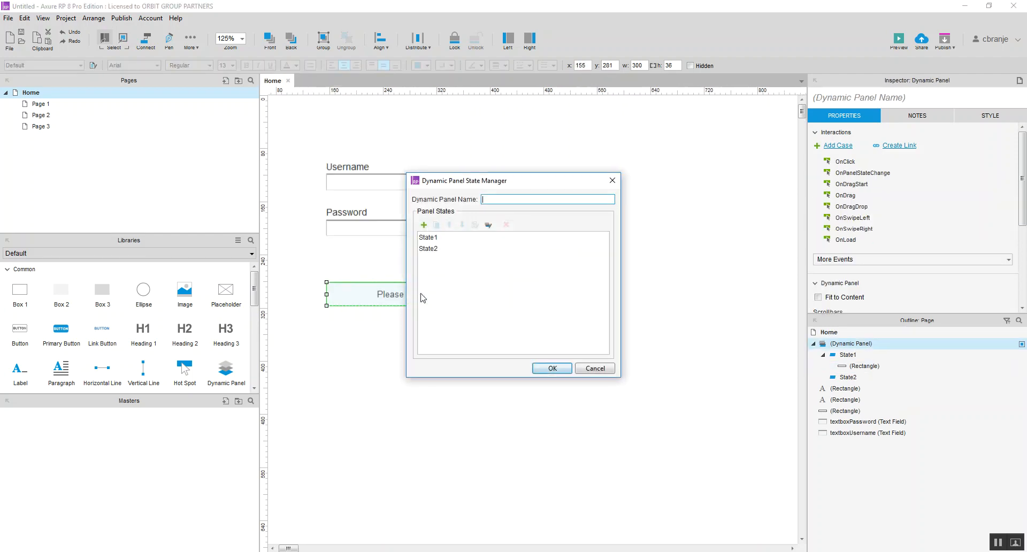
double_click(435, 240)
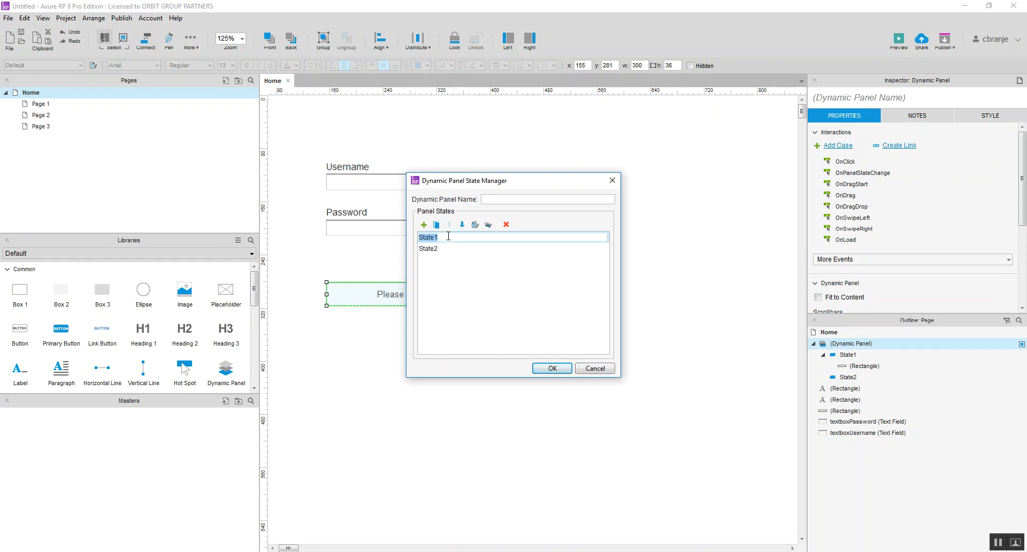
text(Enter Use)
key(BackSpace)
key(BackSpace)
key(BackSpace)
text(Username)
Step: Rename State2 as "No Message", move it above Enter Username in the state order and apply the changes
click(435, 250)
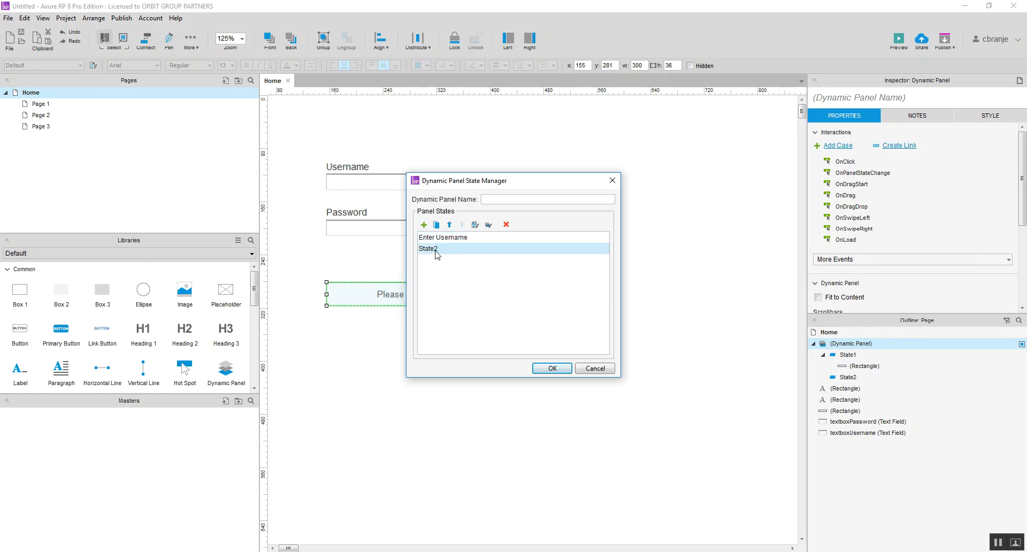
click(435, 249)
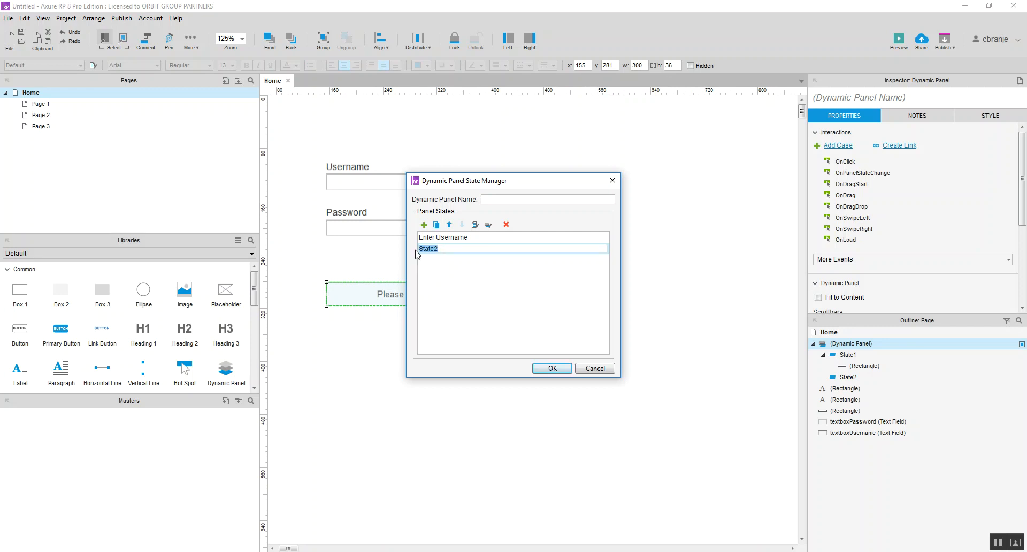
text(No Message)
key(Return)
click(449, 224)
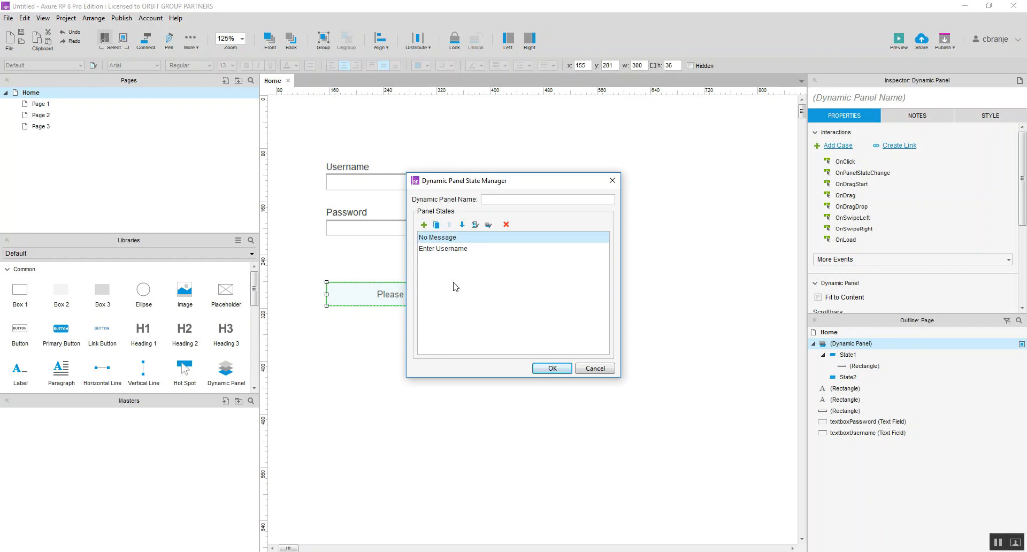
click(549, 373)
click(587, 401)
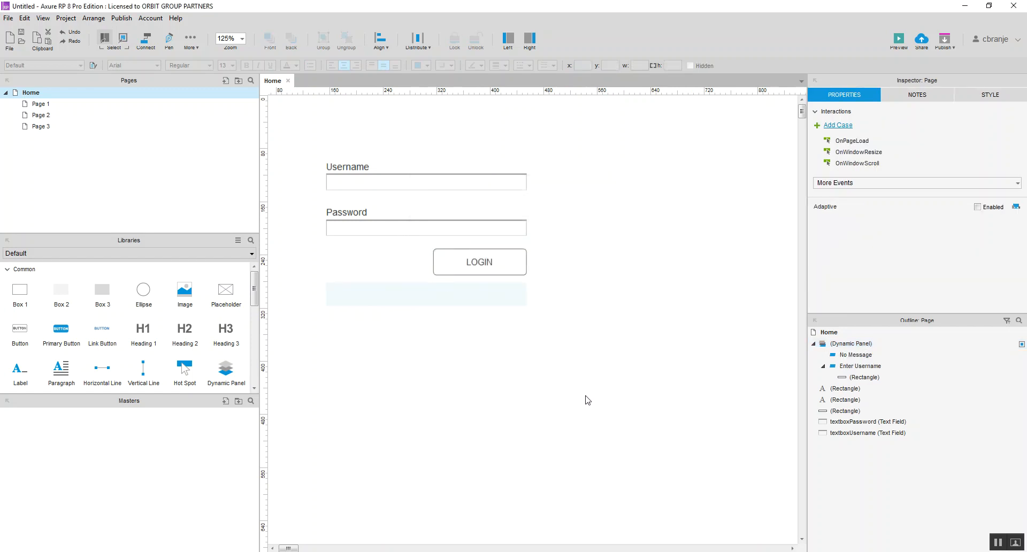
Step: Adjust the message rectangle's lower-right corner in the Enter Username state to meet the panel edge, and return to the Home page
double_click(471, 284)
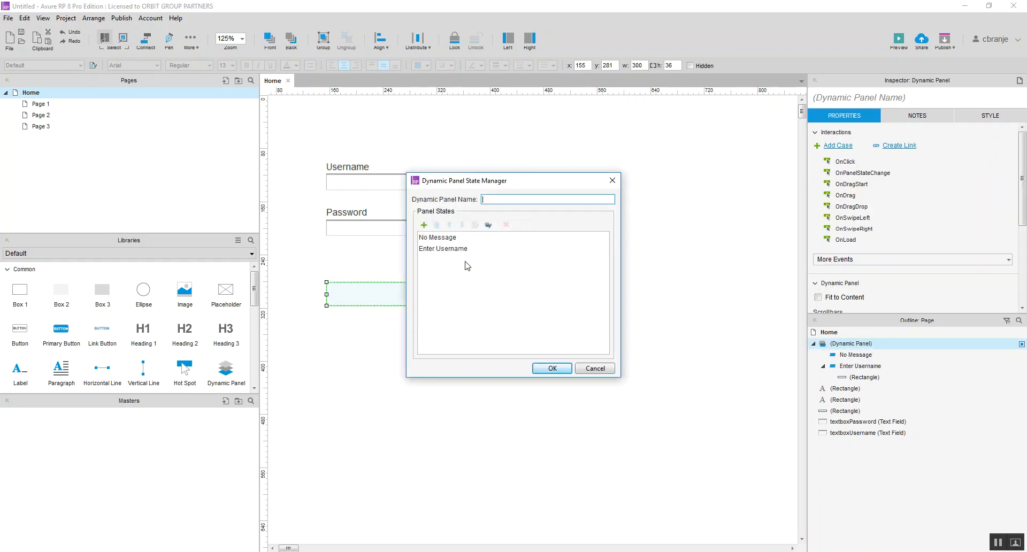
double_click(444, 250)
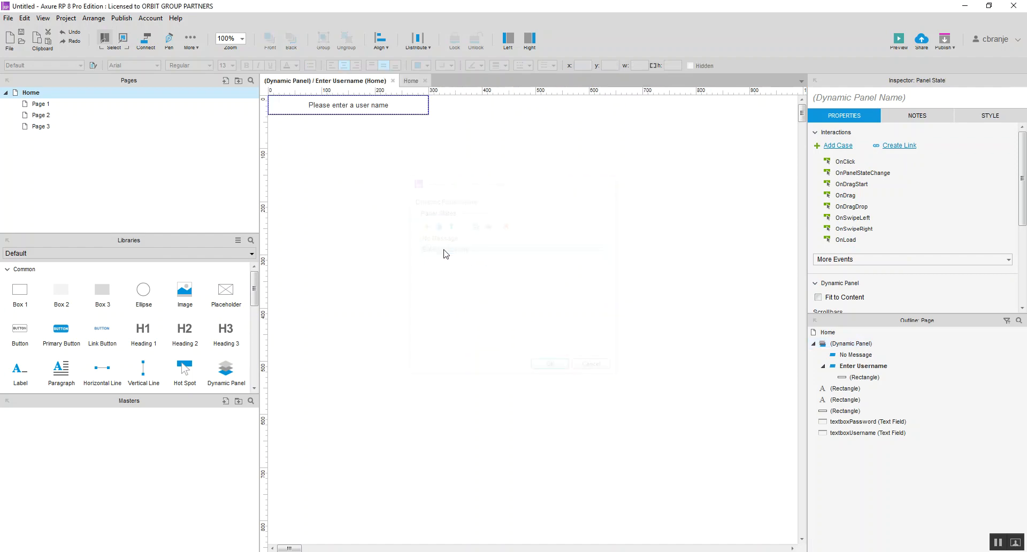
click(386, 102)
drag(429, 114, 428, 114)
click(421, 82)
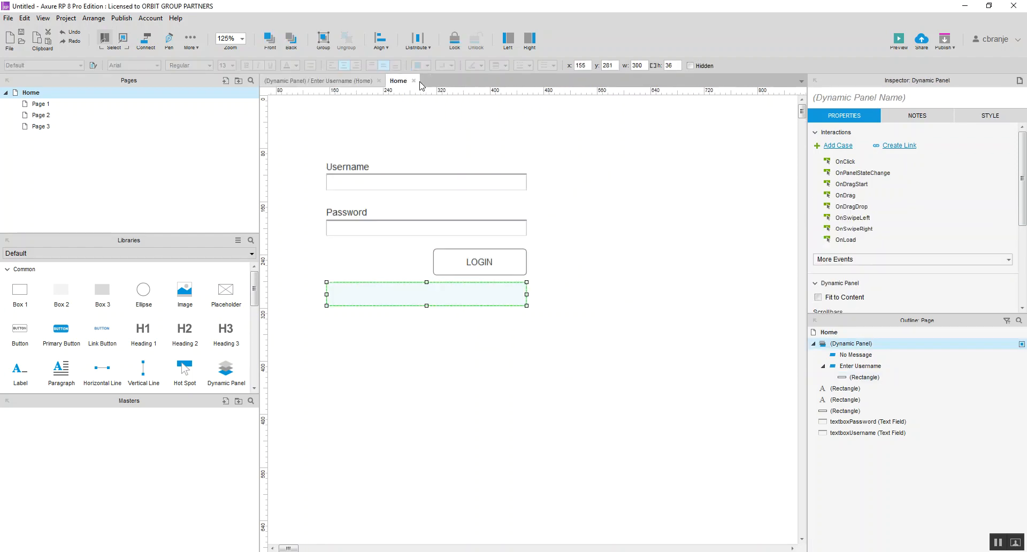
click(644, 227)
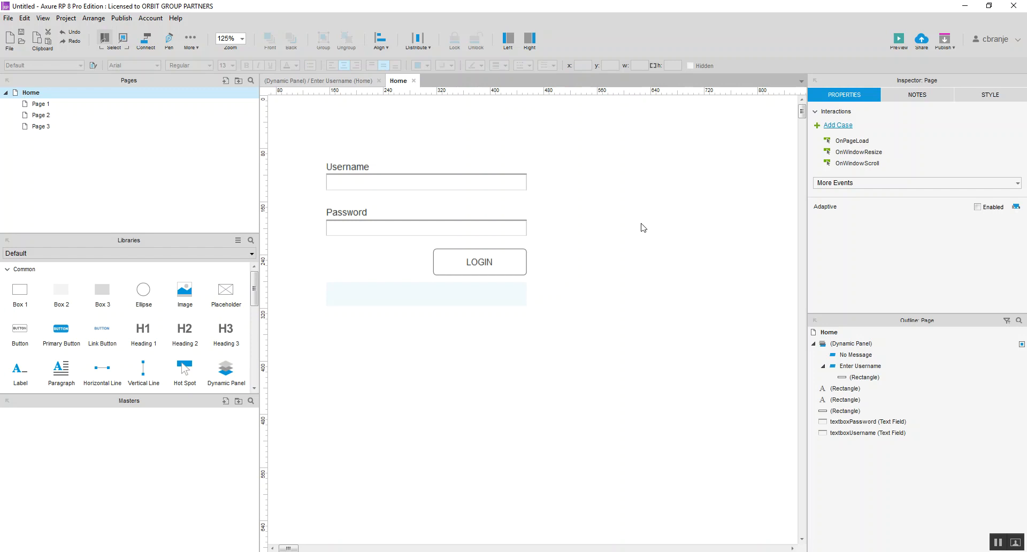
Step: Start a new OnClick case, Case 1, for the LOGIN button
click(508, 260)
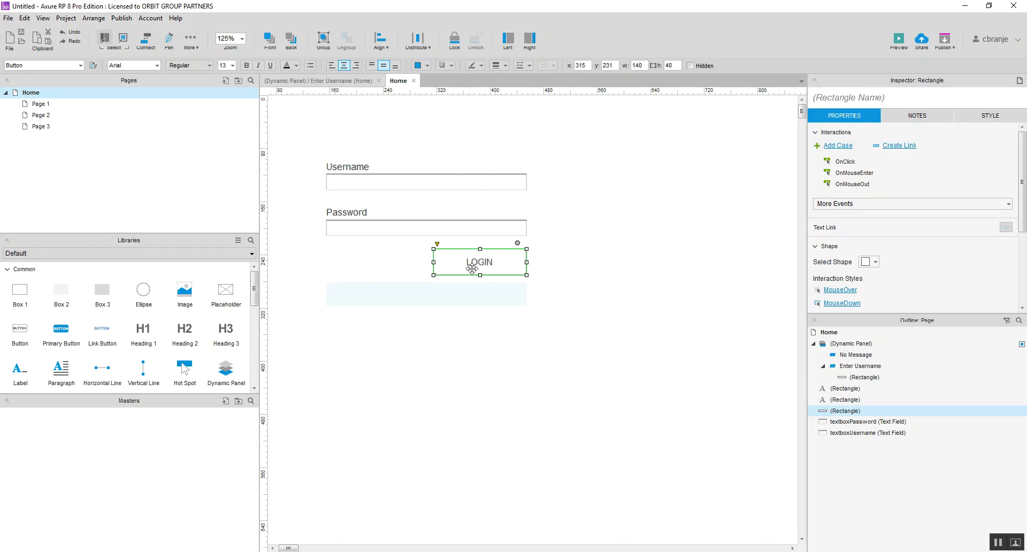
click(838, 165)
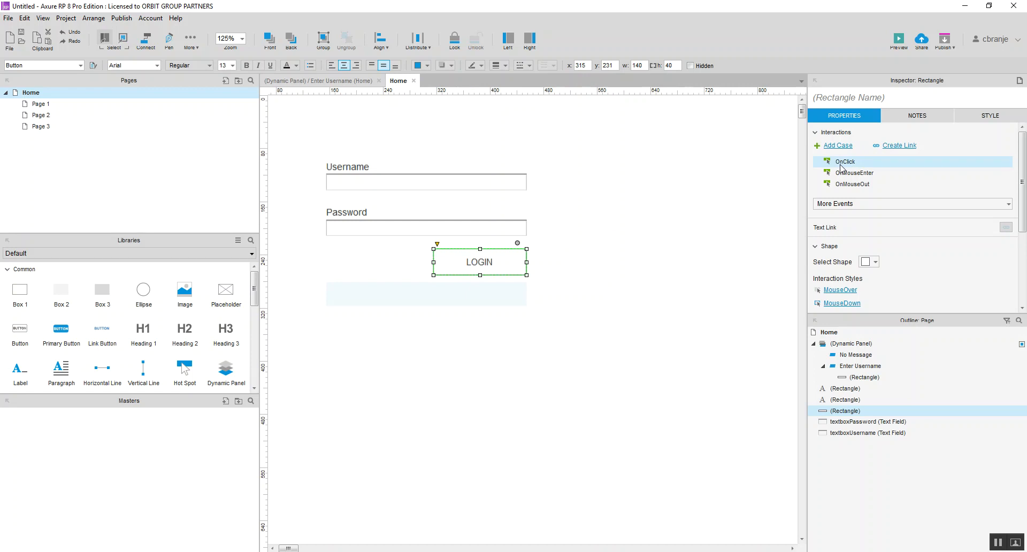
double_click(839, 166)
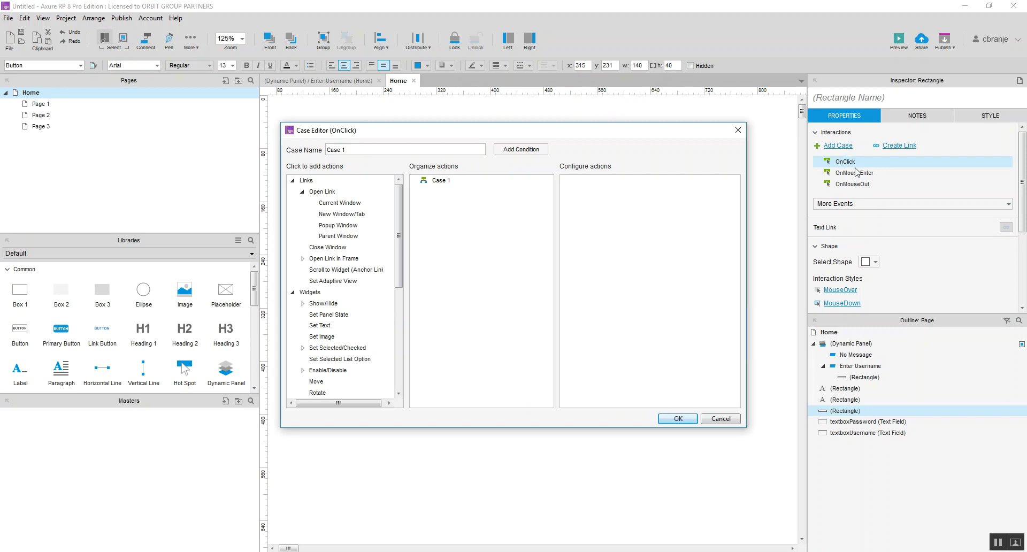
drag(393, 137, 388, 125)
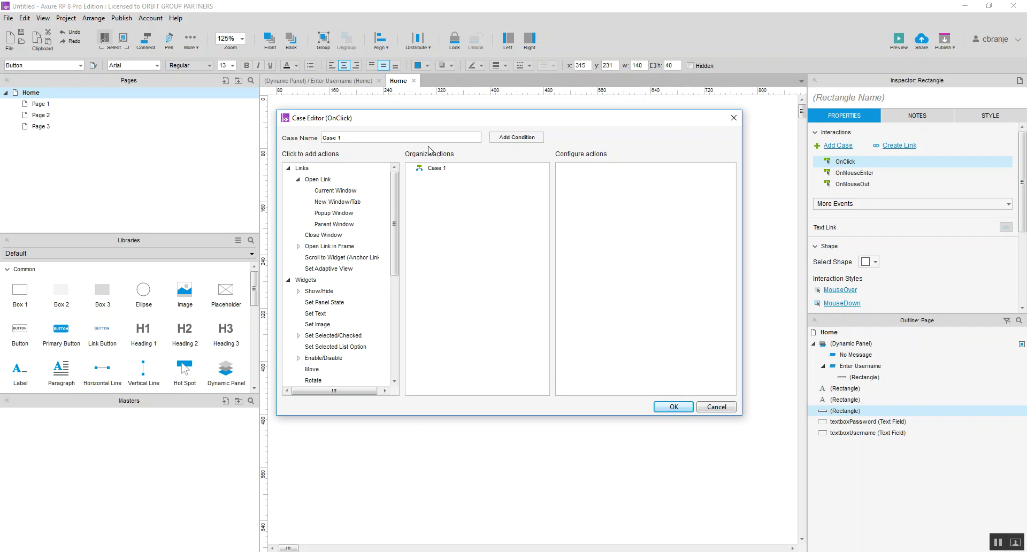
click(430, 169)
drag(463, 119, 469, 109)
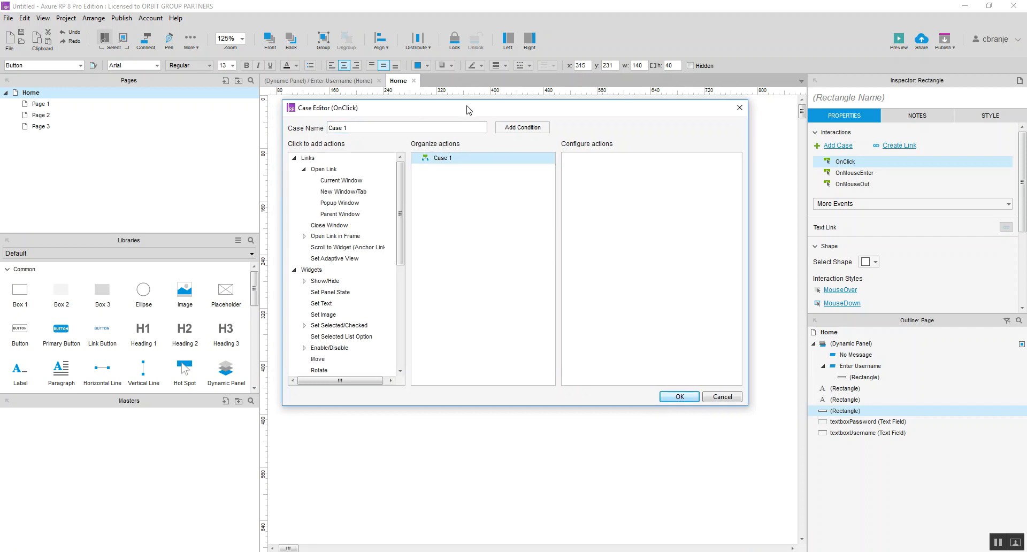
Step: Add a condition to Case 1 that evaluates the length of widget value of textboxUsername
click(521, 134)
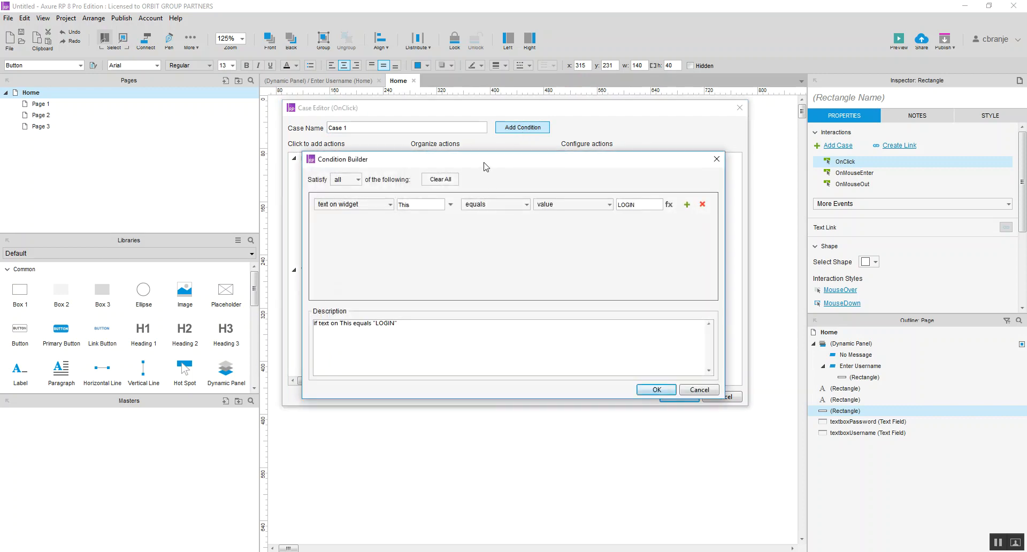
drag(485, 166, 484, 66)
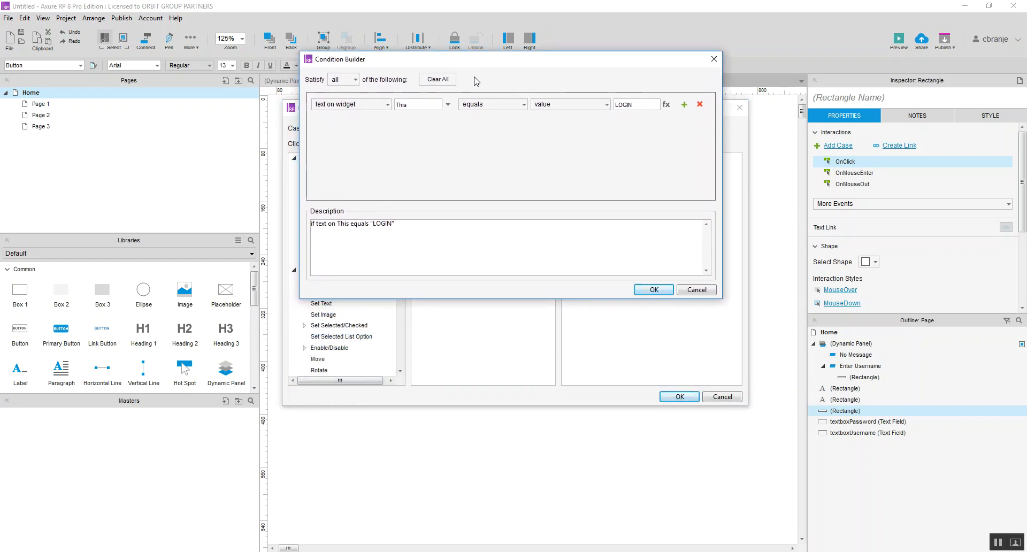
click(379, 105)
click(380, 107)
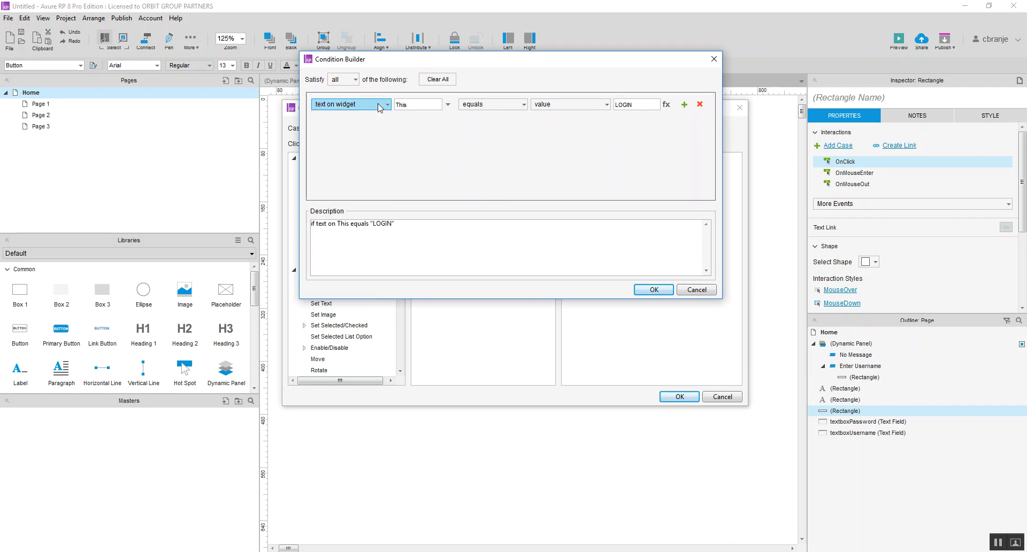
click(380, 108)
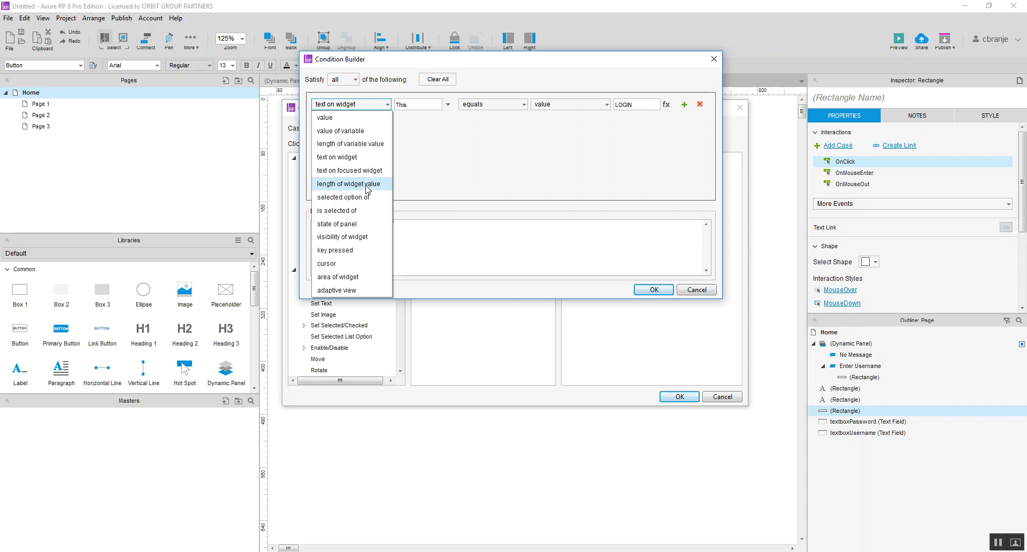
click(363, 183)
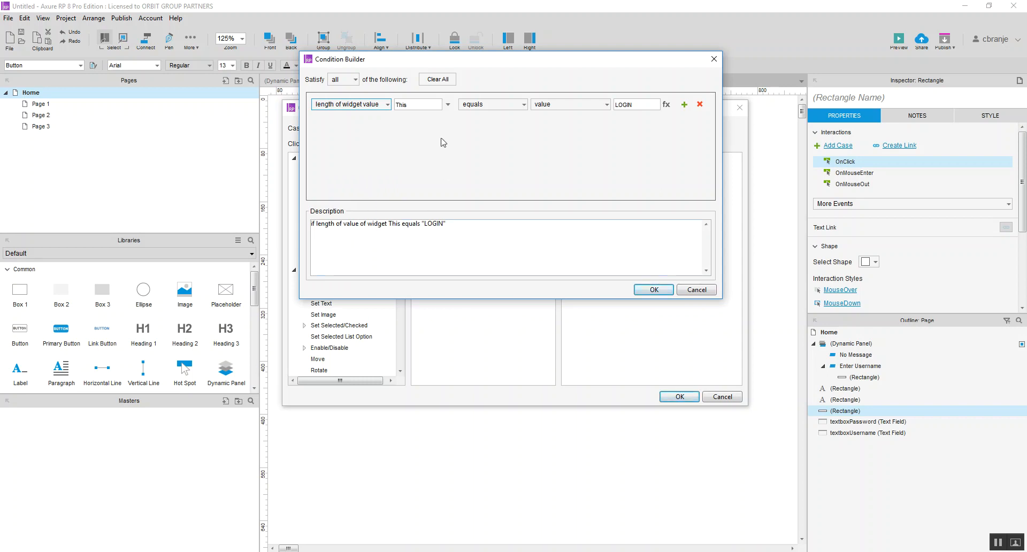
click(401, 107)
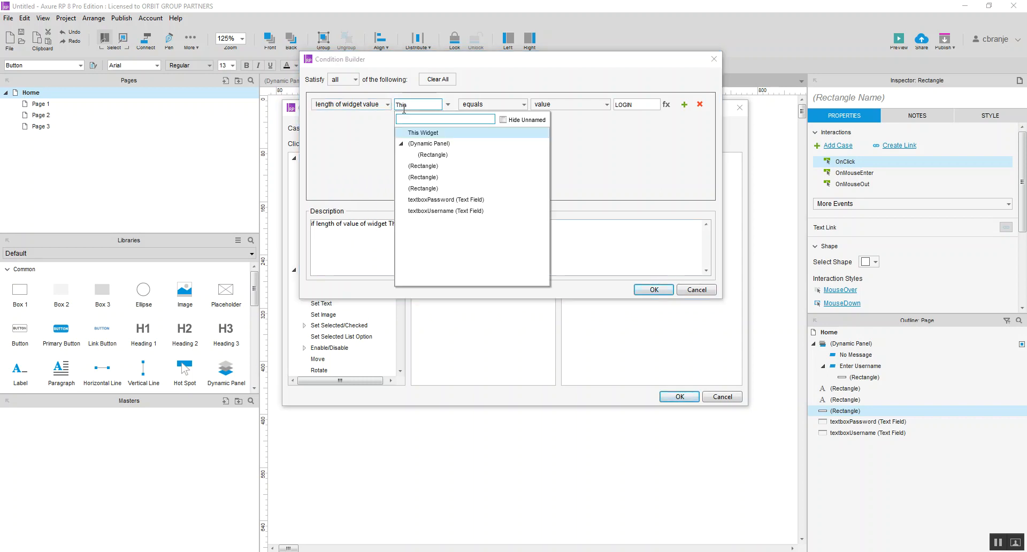
click(435, 212)
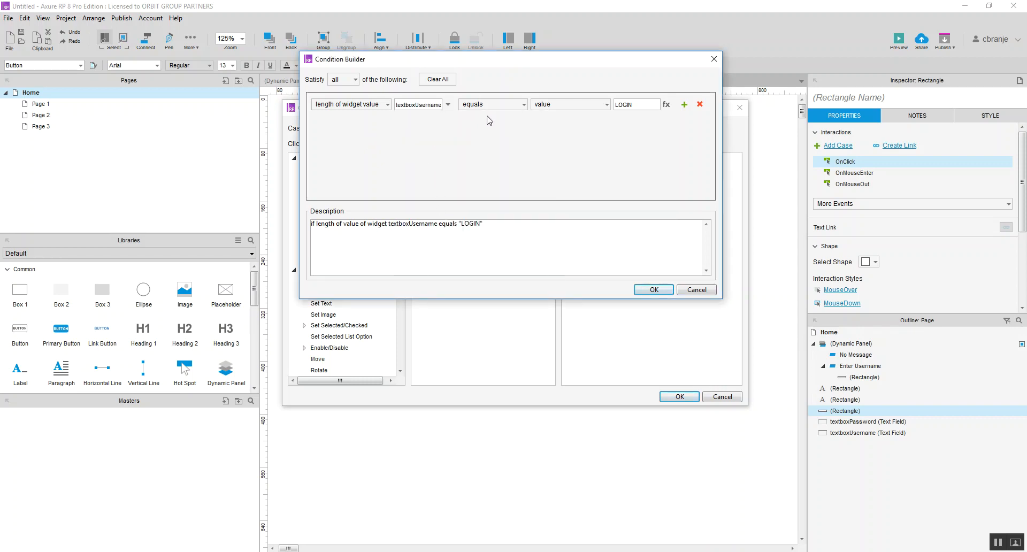
Step: Set the condition's comparison to "is less than" the value 1 and confirm the condition
click(523, 106)
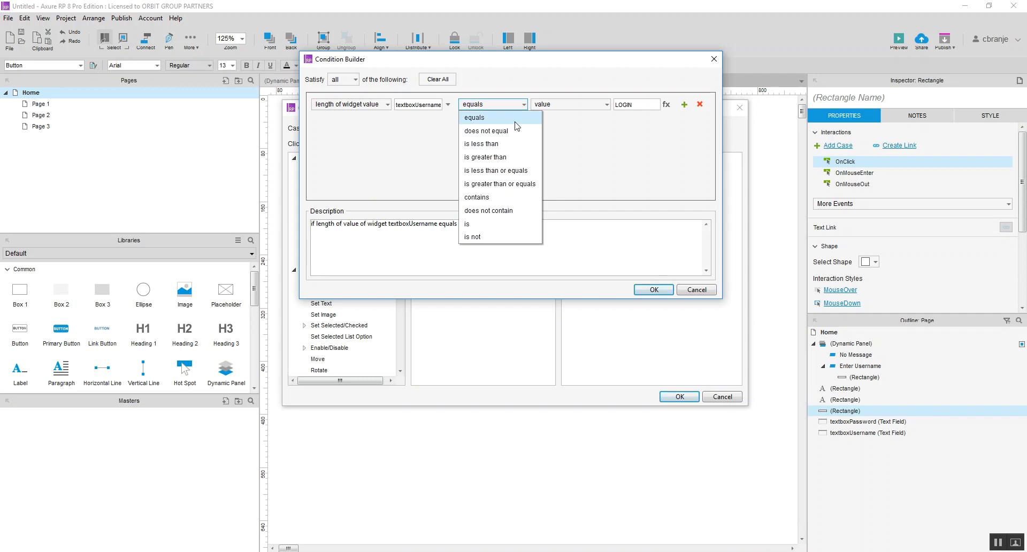
click(516, 144)
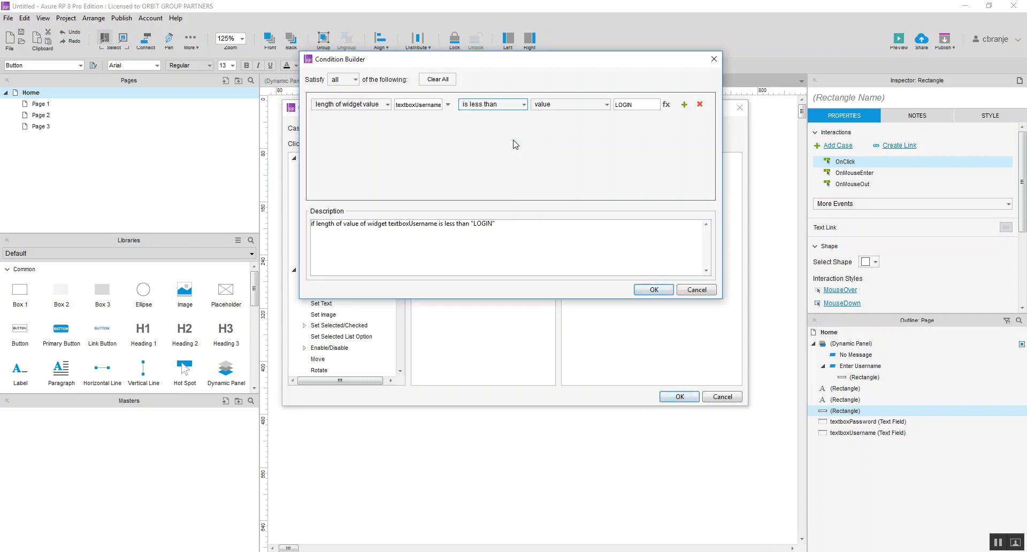
key(ctrl+a)
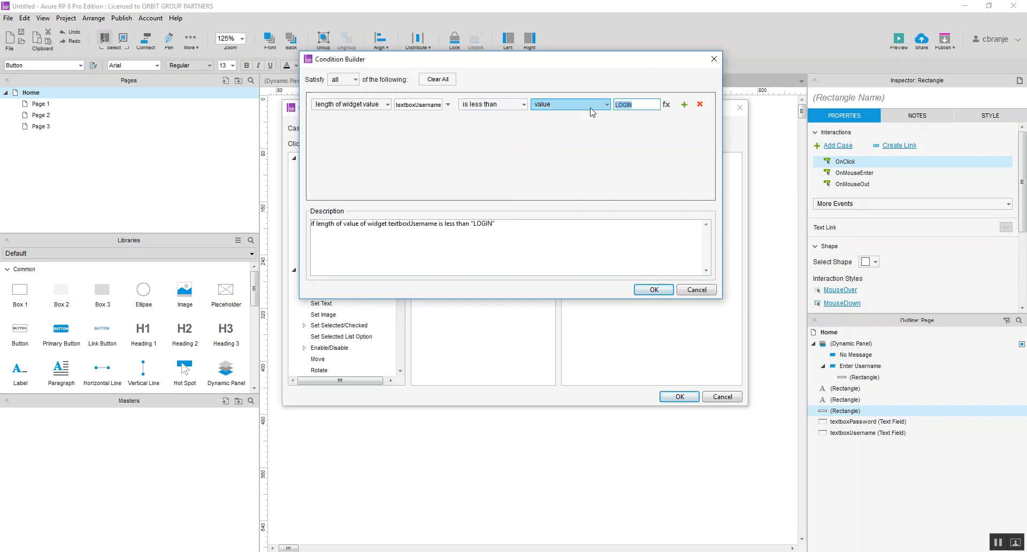
text(1)
click(655, 293)
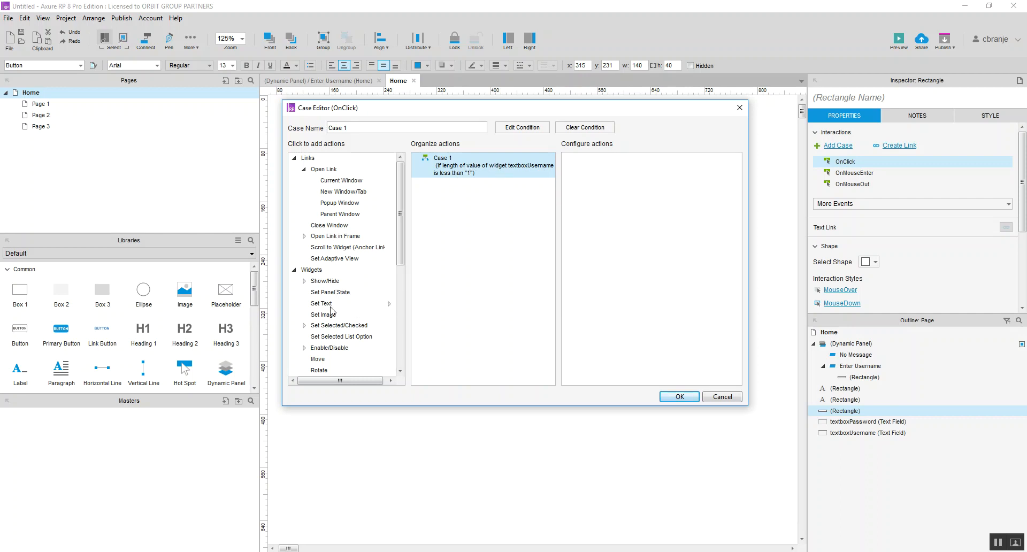
Step: Add a Set Panel State action that switches the dynamic panel to Enter Username, and confirm the case
click(333, 293)
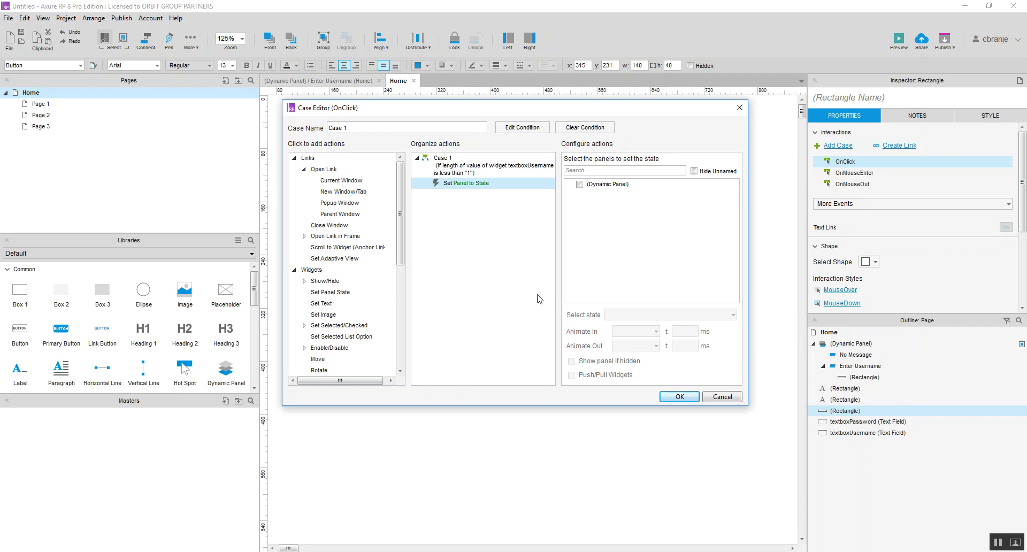
click(580, 184)
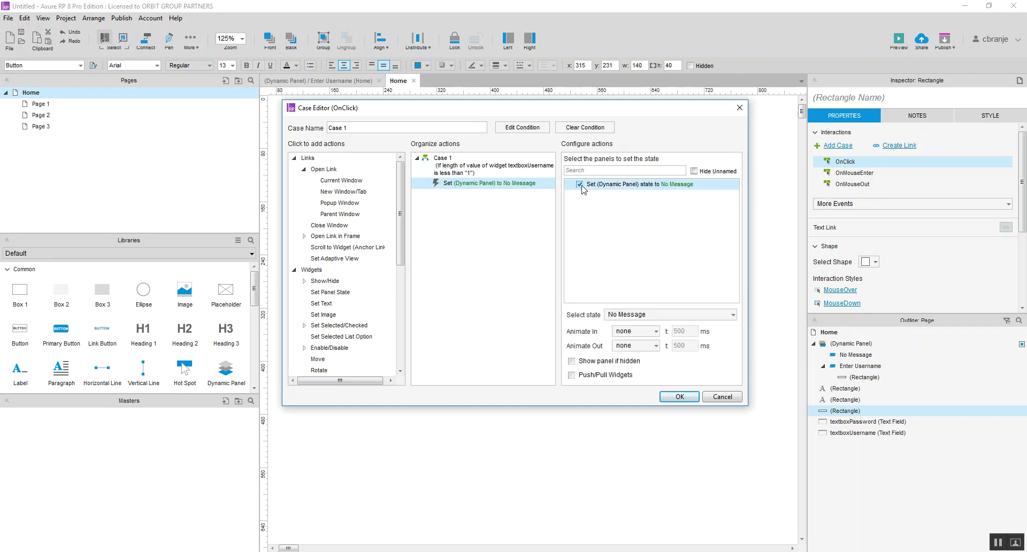
click(621, 315)
click(631, 345)
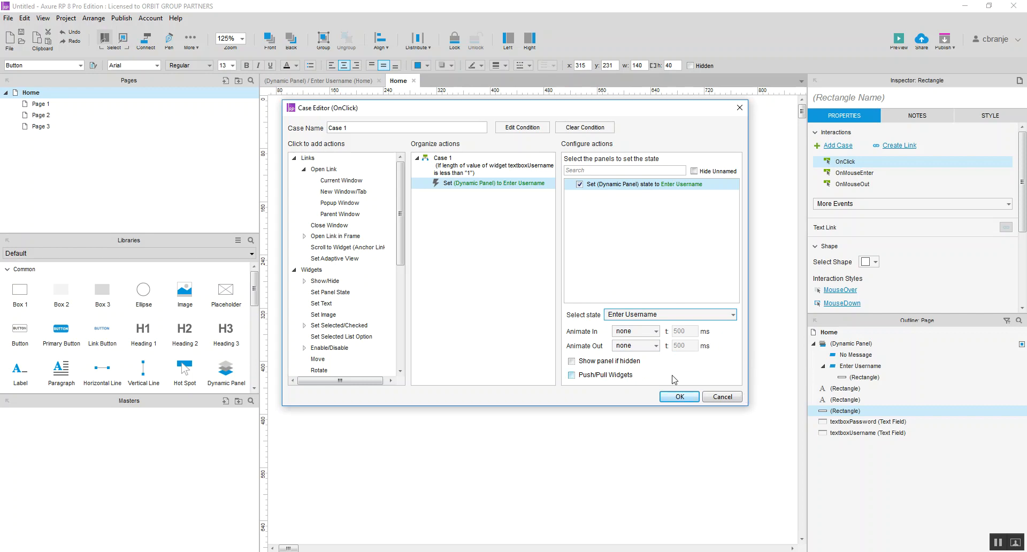
click(679, 396)
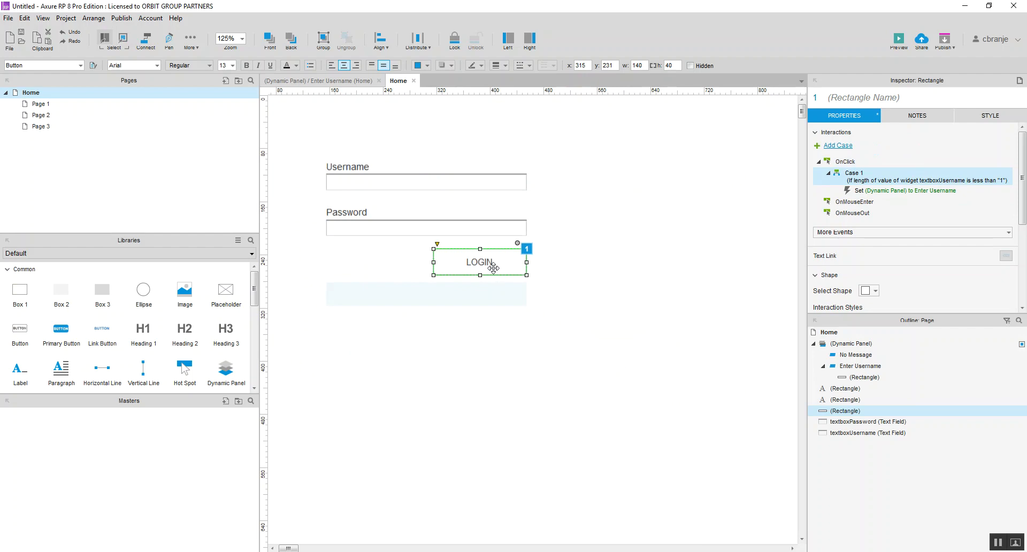
Step: Reopen Case 1 of the LOGIN button's OnClick event and delete its Set Panel State action
double_click(847, 163)
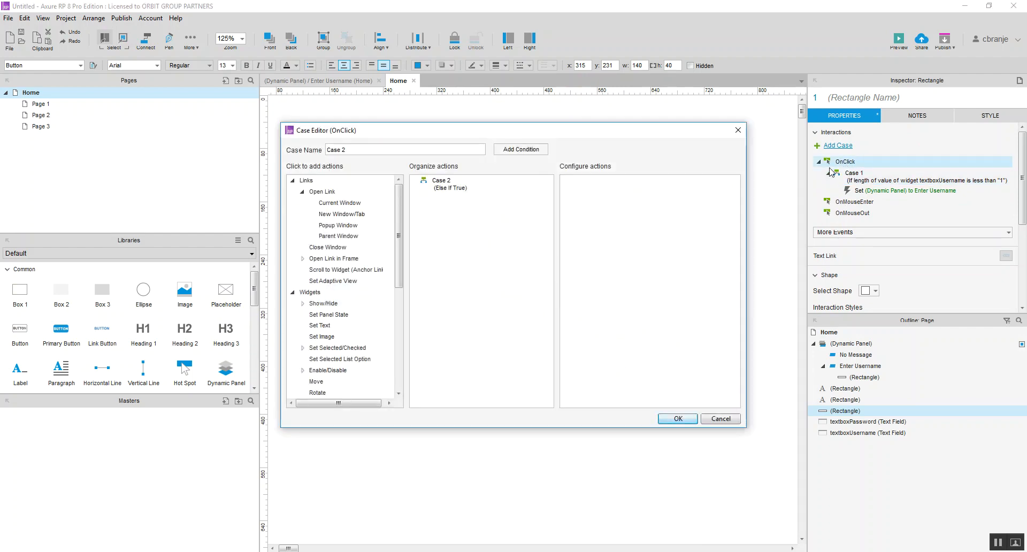
click(721, 418)
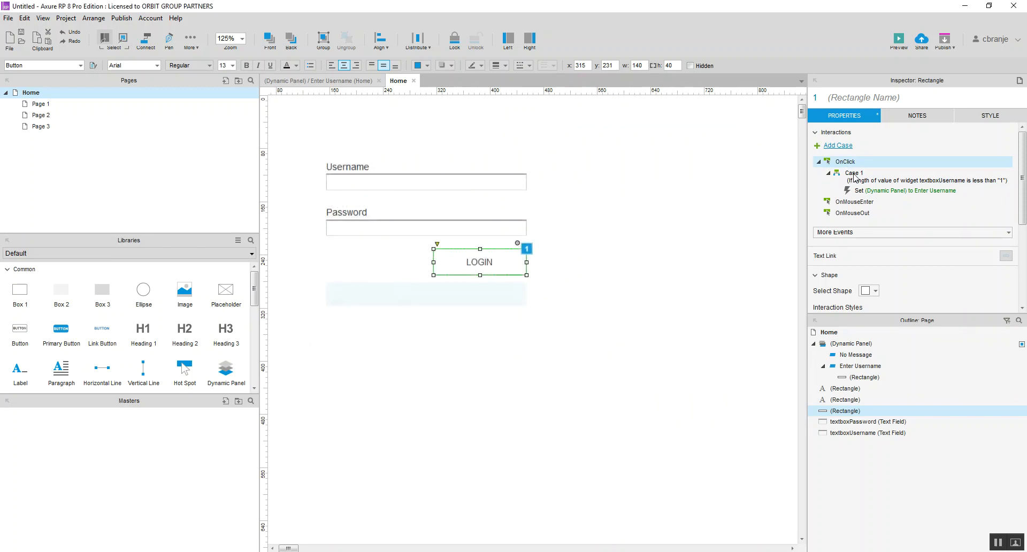
click(856, 179)
double_click(858, 181)
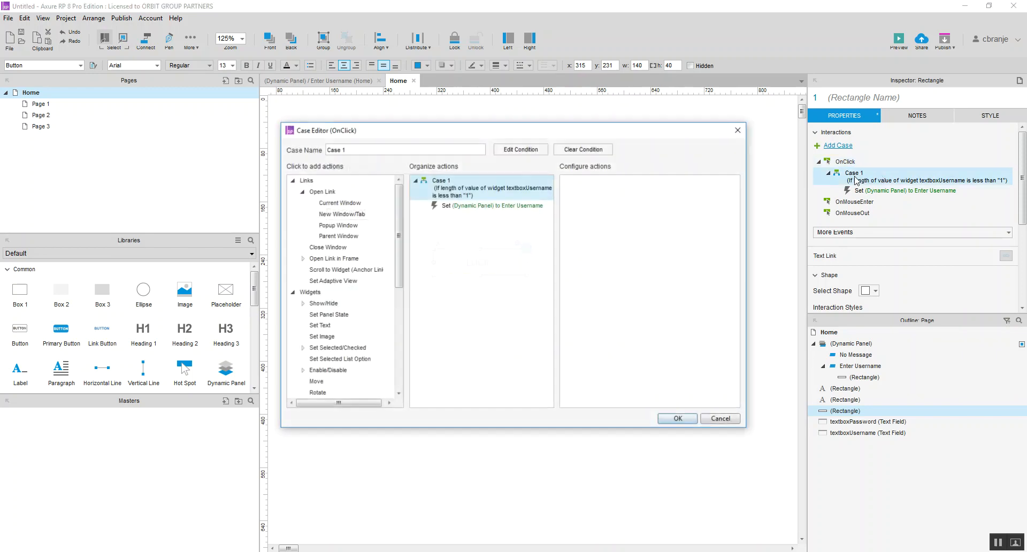
click(458, 207)
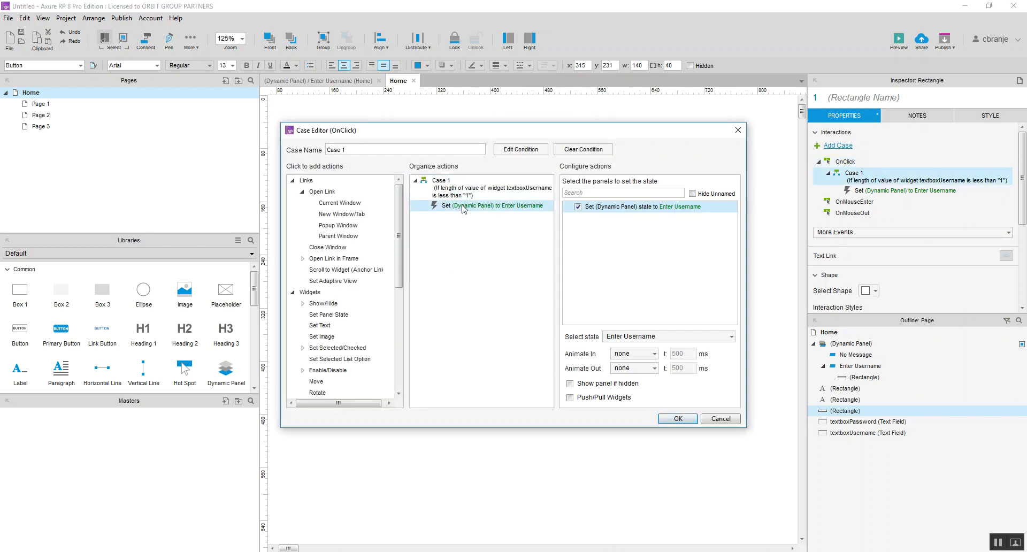
key(Delete)
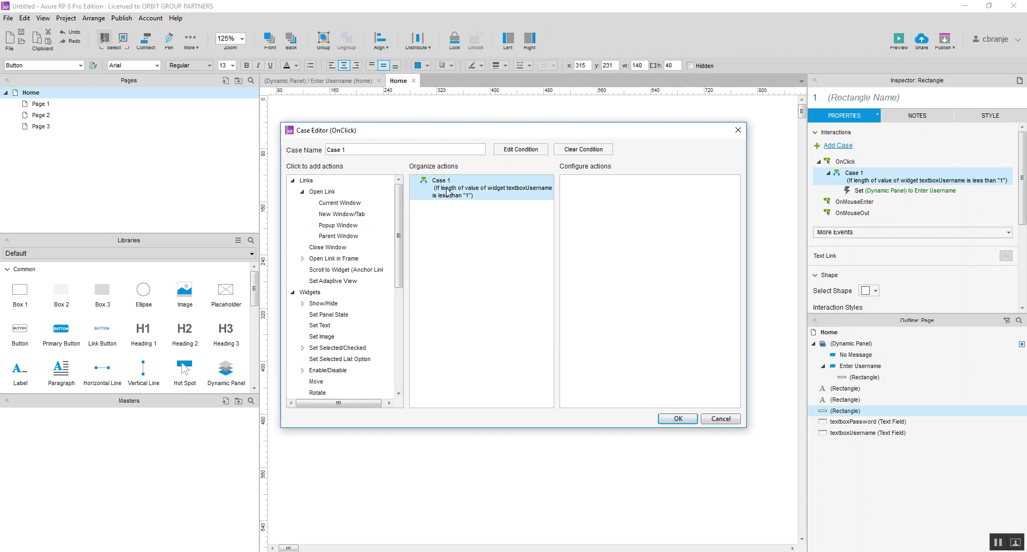
Step: Add a Set Panel State action to Case 1 again, setting the dynamic panel to Enter Username
click(330, 317)
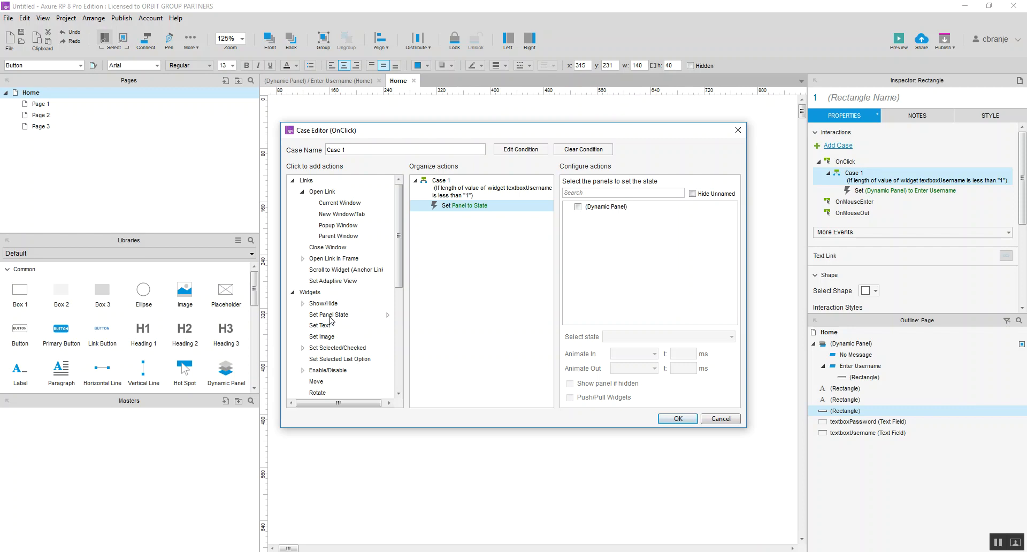
click(579, 209)
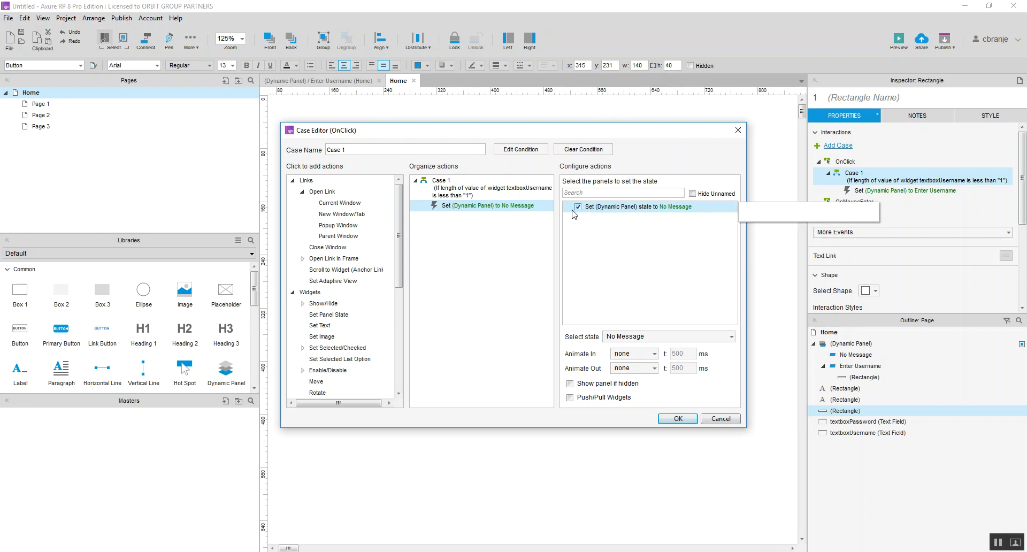
click(634, 337)
click(633, 363)
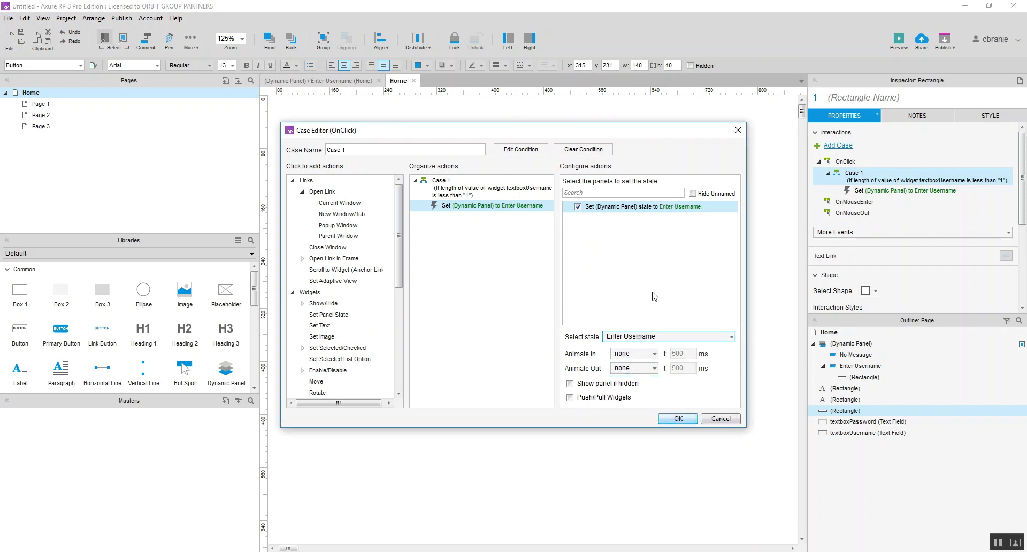
Step: Try slide up as the Animate In effect, change it to slide down, and confirm the case
click(651, 355)
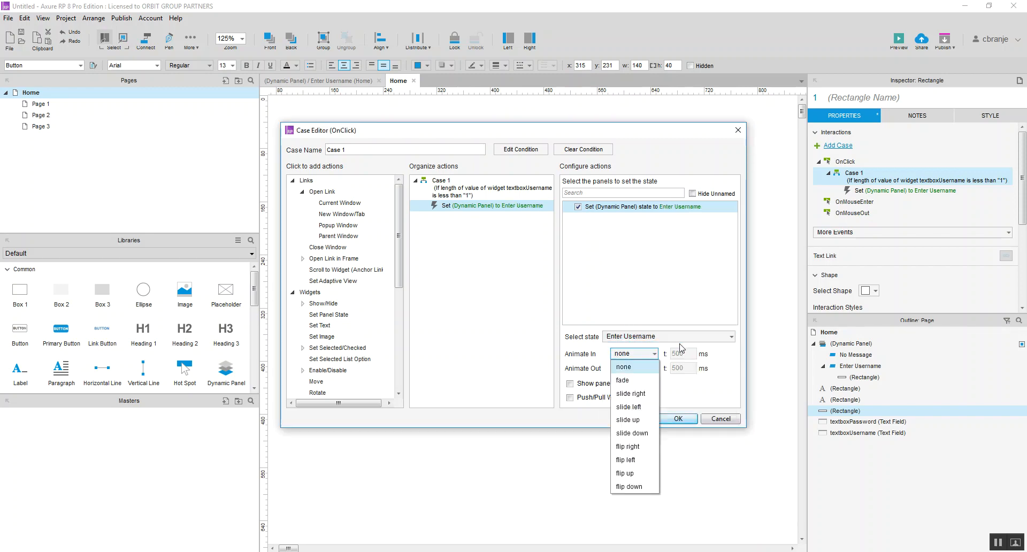
click(631, 419)
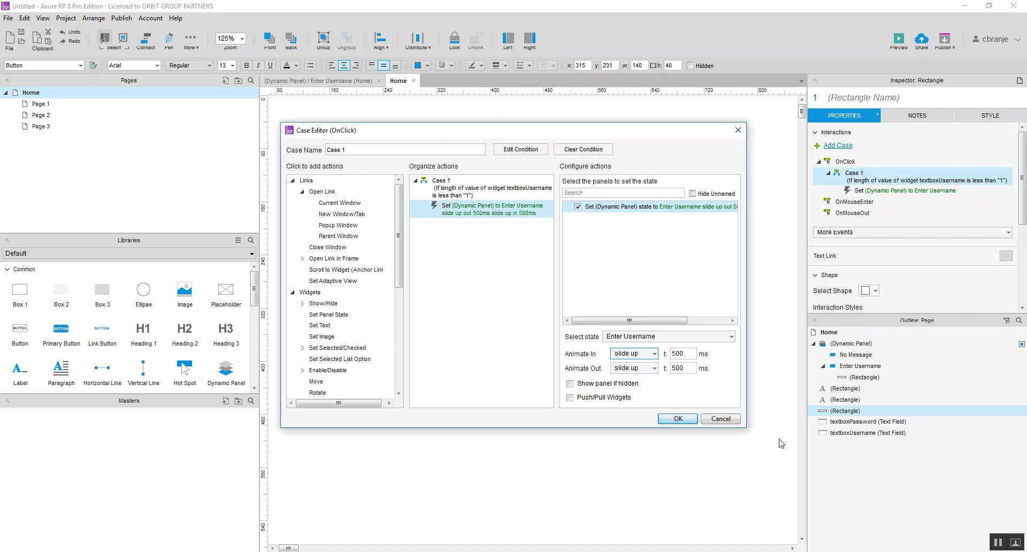
click(637, 354)
click(642, 433)
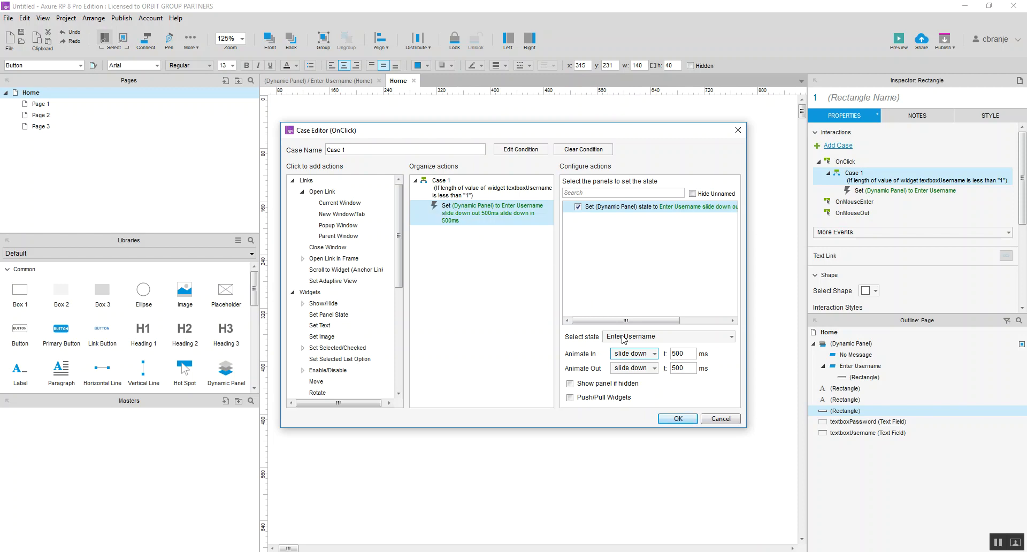
click(678, 419)
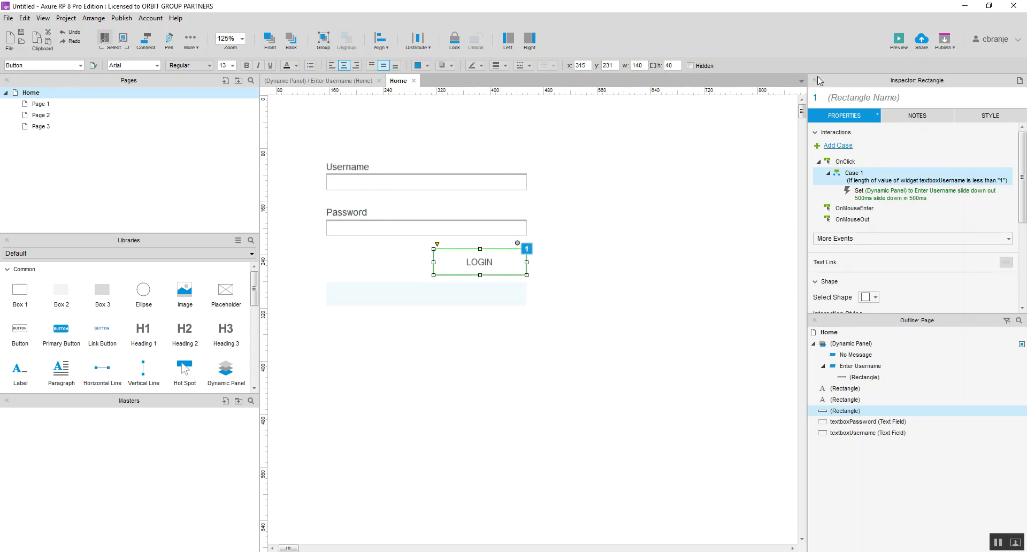
Step: Preview the prototype in the browser and test the LOGIN button with the username left empty
click(900, 41)
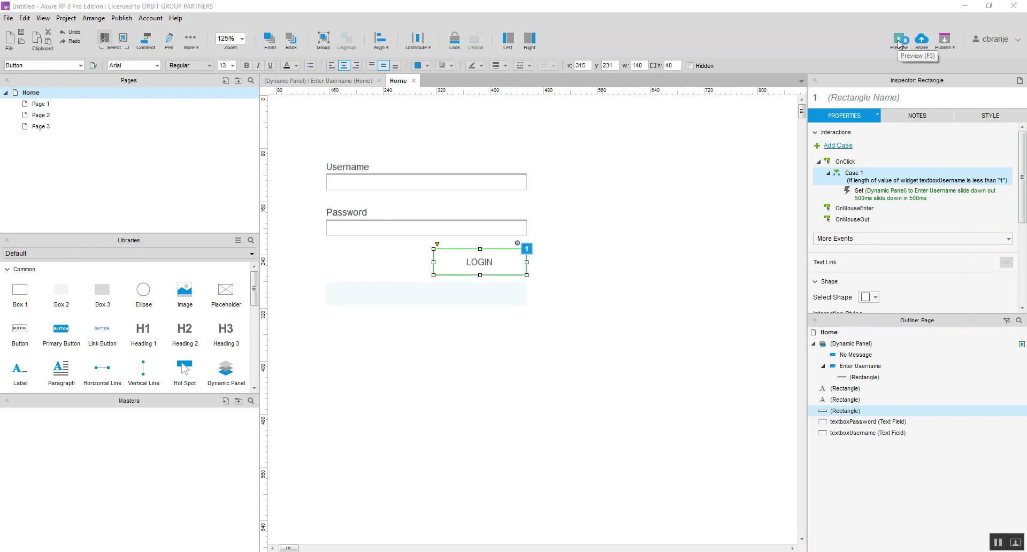
click(561, 91)
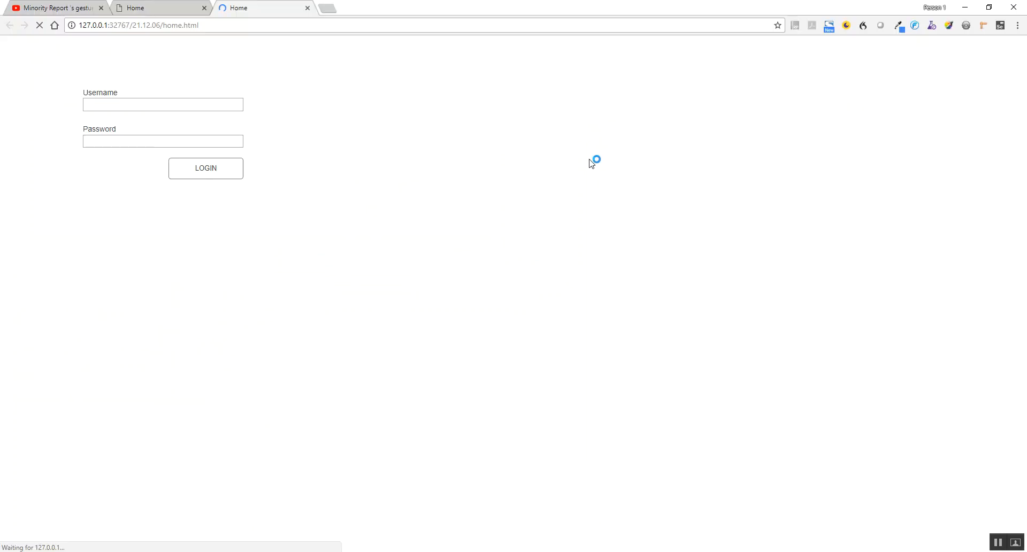
click(191, 173)
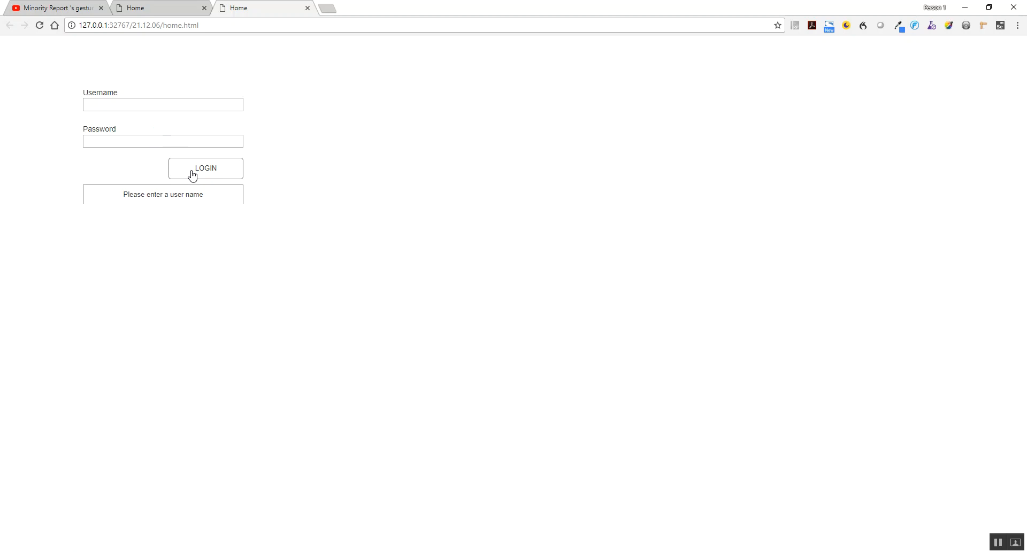
Step: Reload the prototype preview, fill the username with "asdfsadf" and test the LOGIN button with the password left empty
click(39, 25)
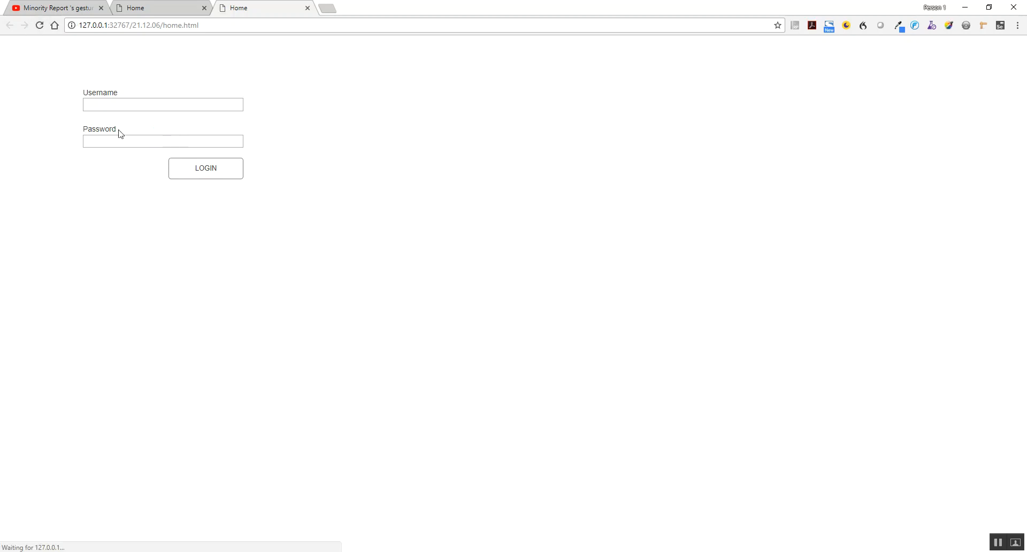
click(118, 103)
text(asdfsadf)
click(202, 174)
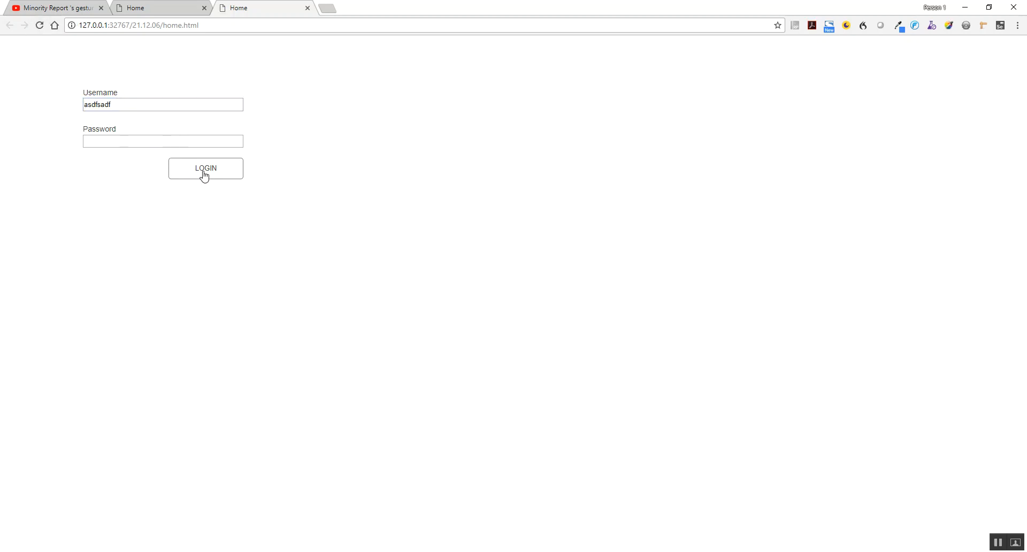
double_click(202, 174)
Step: Clear the username in the preview and test the LOGIN button again
drag(145, 107, 51, 106)
key(BackSpace)
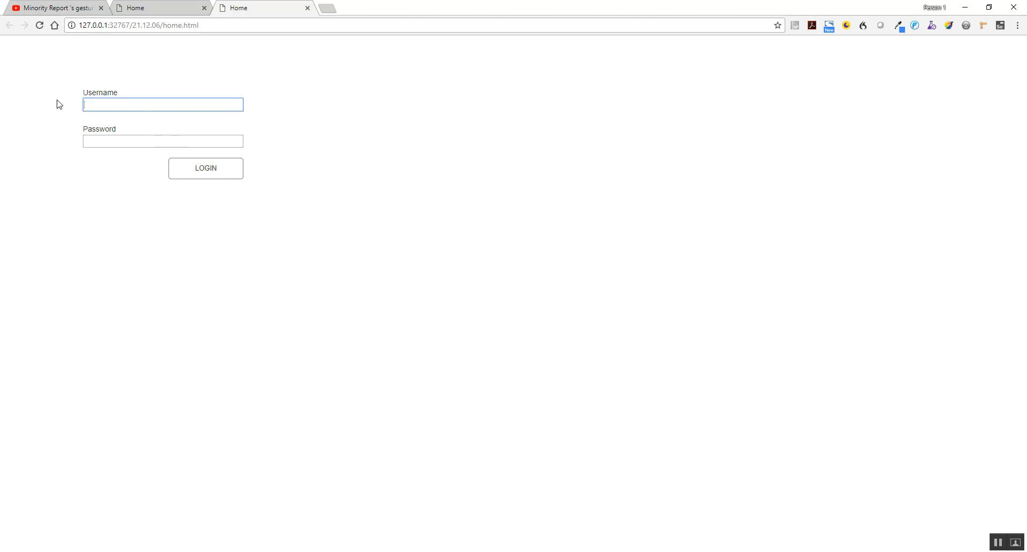
click(196, 168)
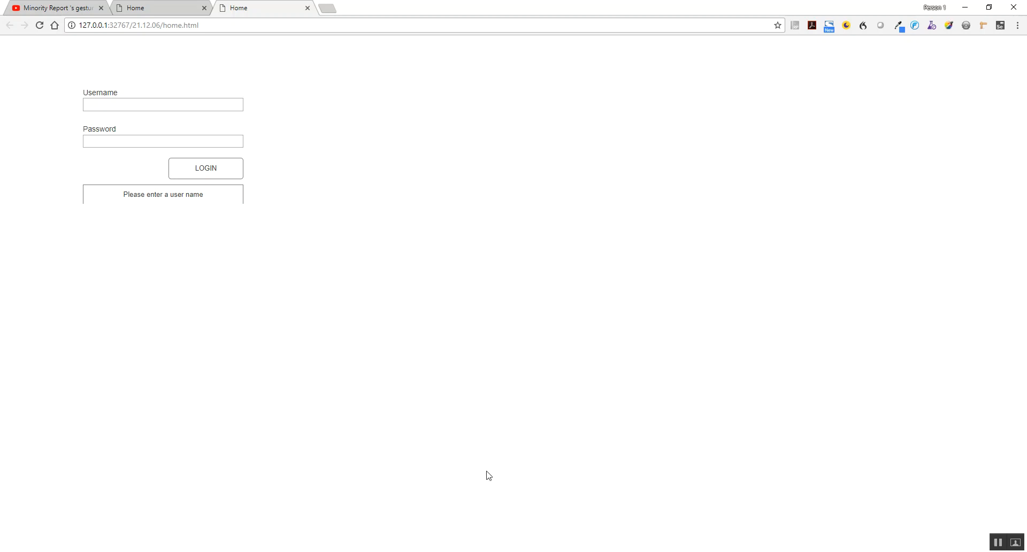
Step: Switch back to Axure RP and add Case 2 to the LOGIN button's OnClick event, conditioned on textboxPassword's length of widget value
click(516, 551)
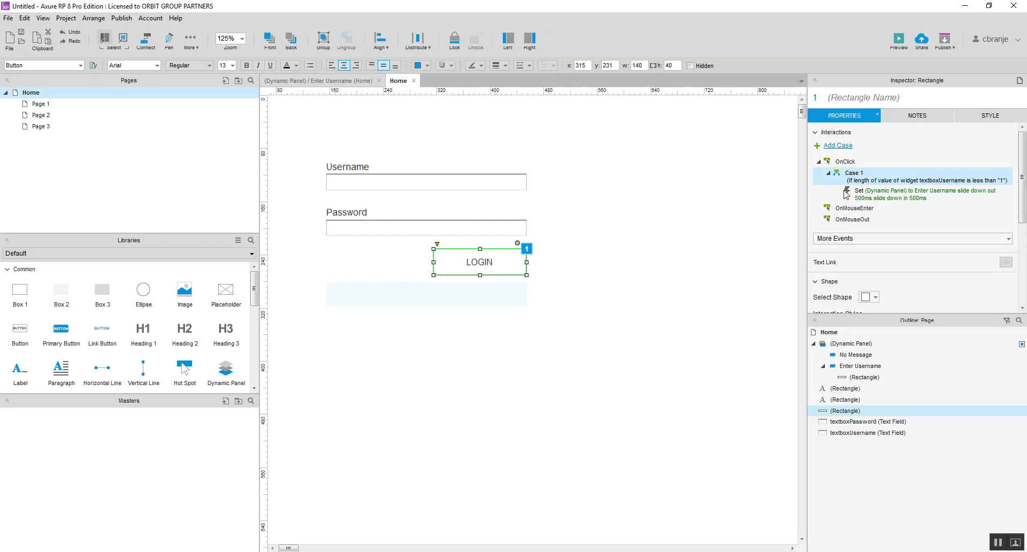
double_click(844, 162)
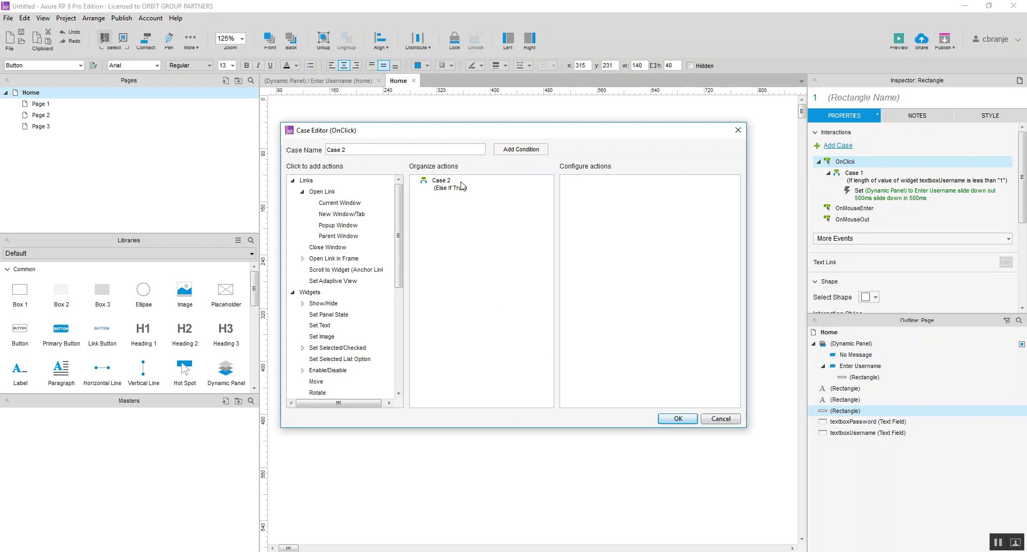
click(525, 157)
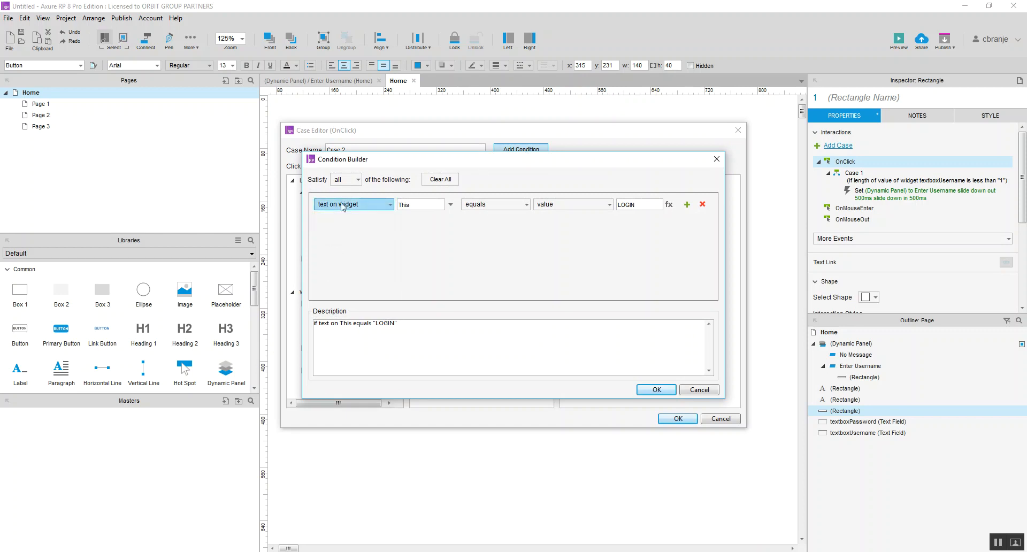
click(342, 206)
click(336, 286)
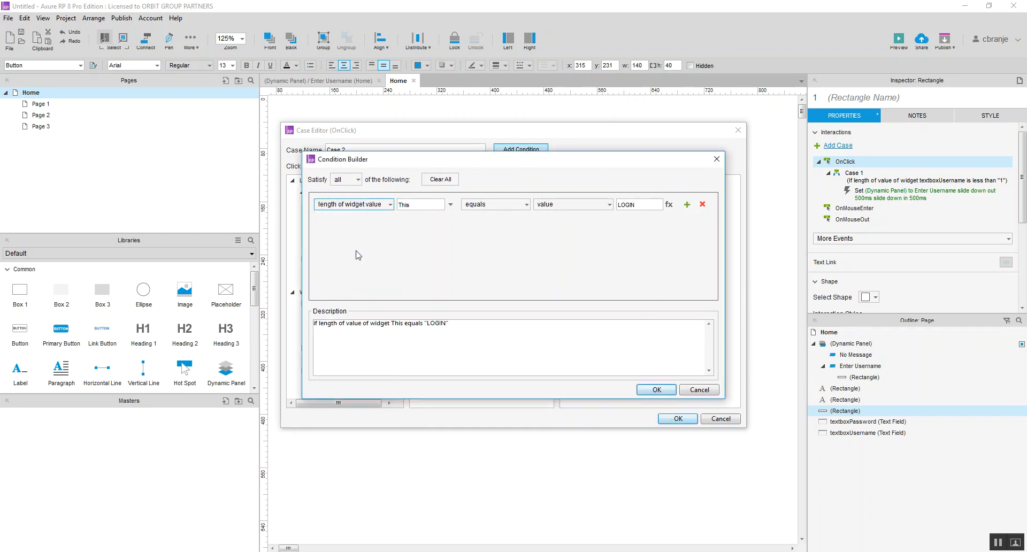
click(451, 204)
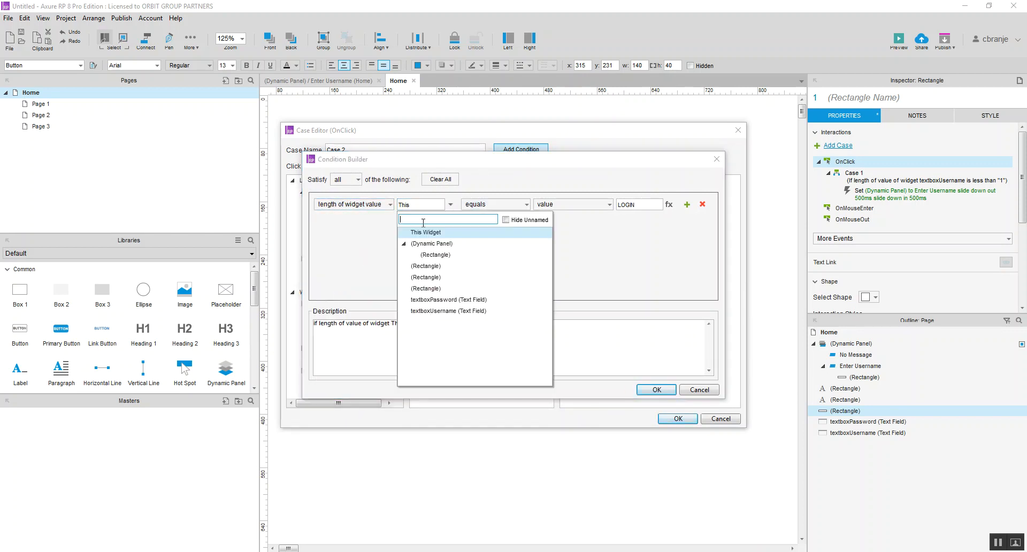
click(433, 300)
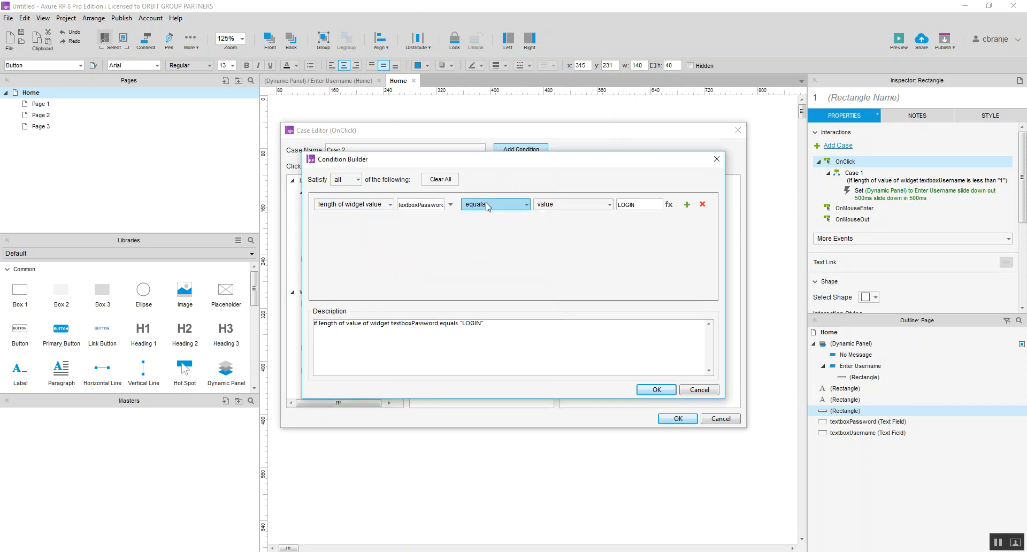
Step: Set the Case 2 condition to "is less than" the value 1, and confirm the condition and the case
click(495, 204)
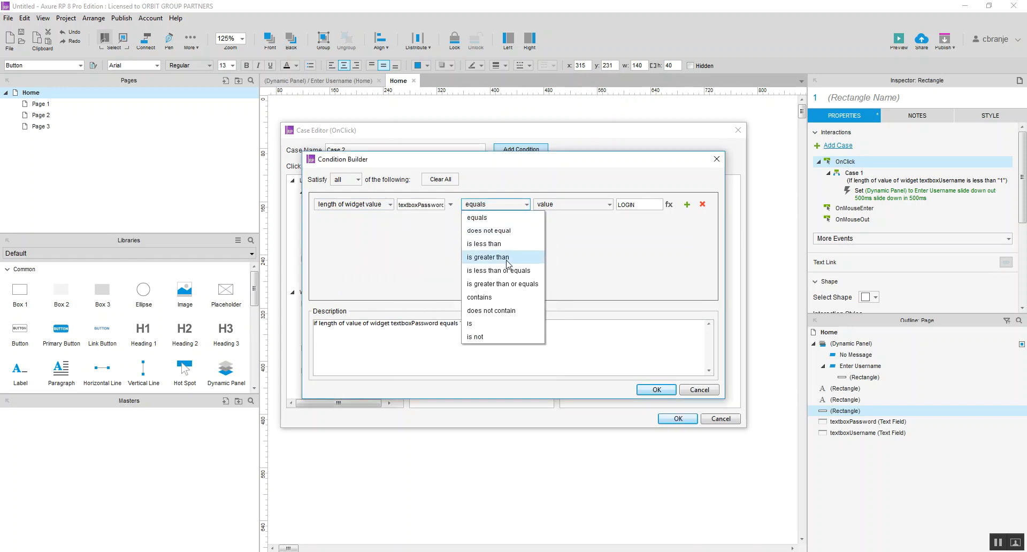
click(507, 245)
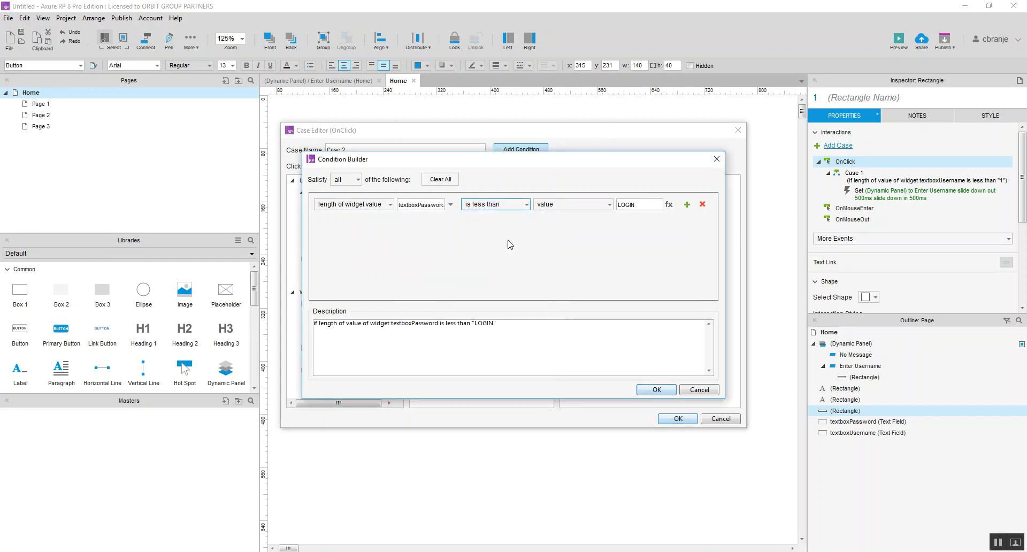
double_click(620, 205)
text(1)
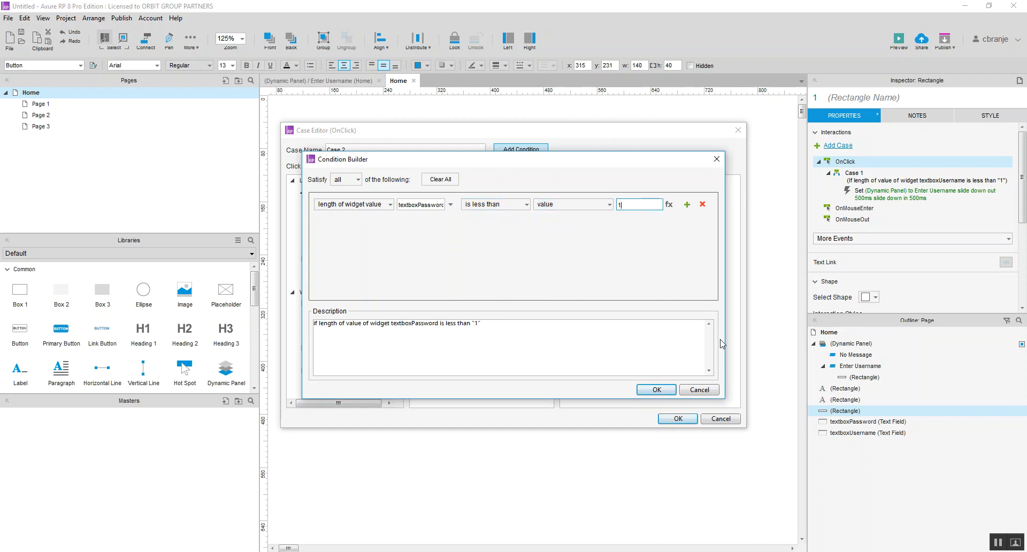
click(664, 391)
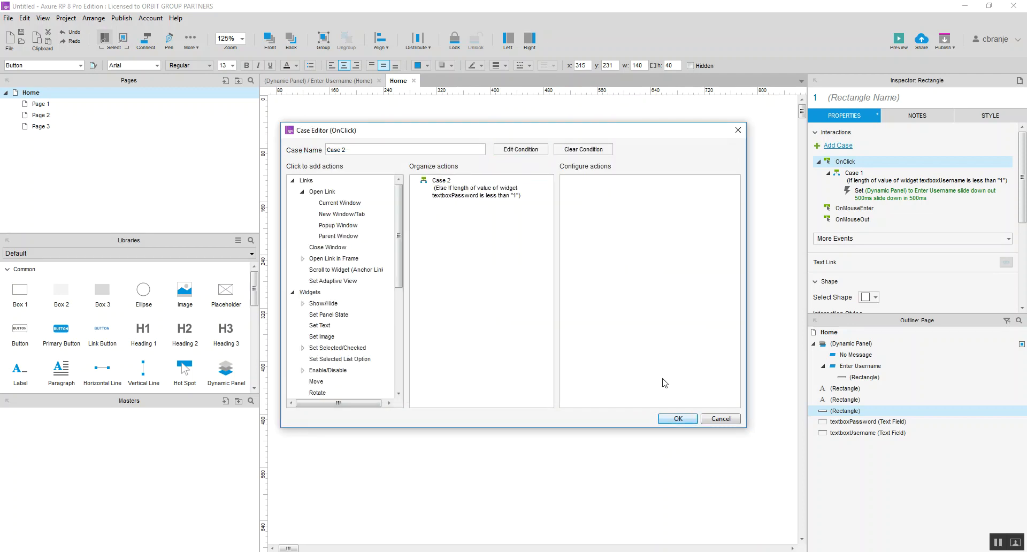
click(677, 420)
Step: Add a third state named Enter Password to the dynamic panel below the LOGIN button
double_click(431, 297)
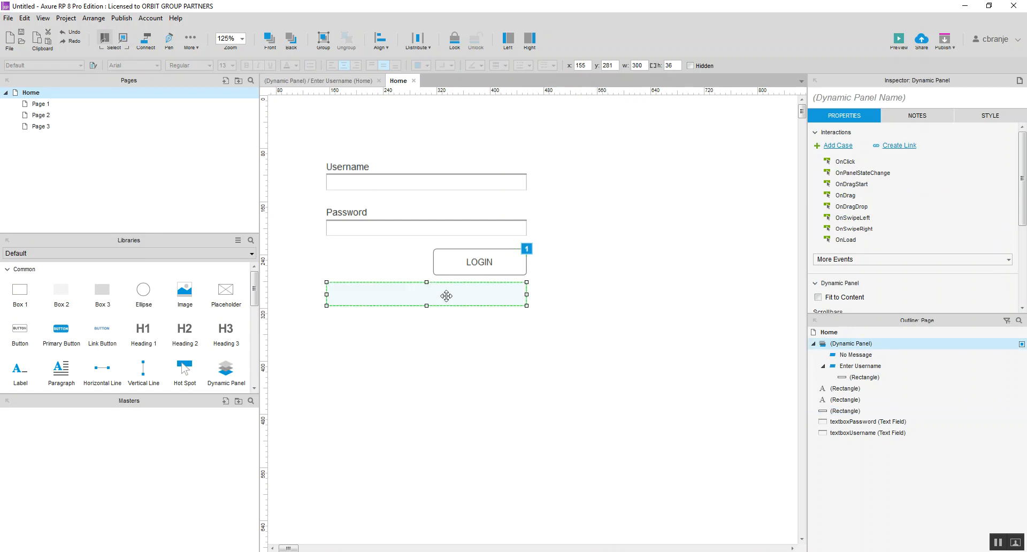
click(424, 224)
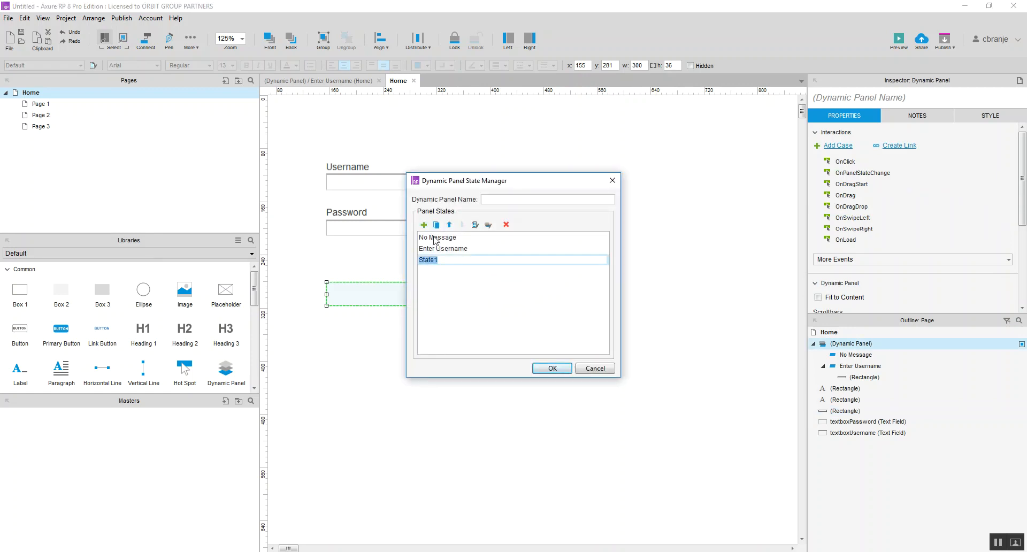
text(Enb)
key(BackSpace)
key(BackSpace)
text(nter Password)
key(Return)
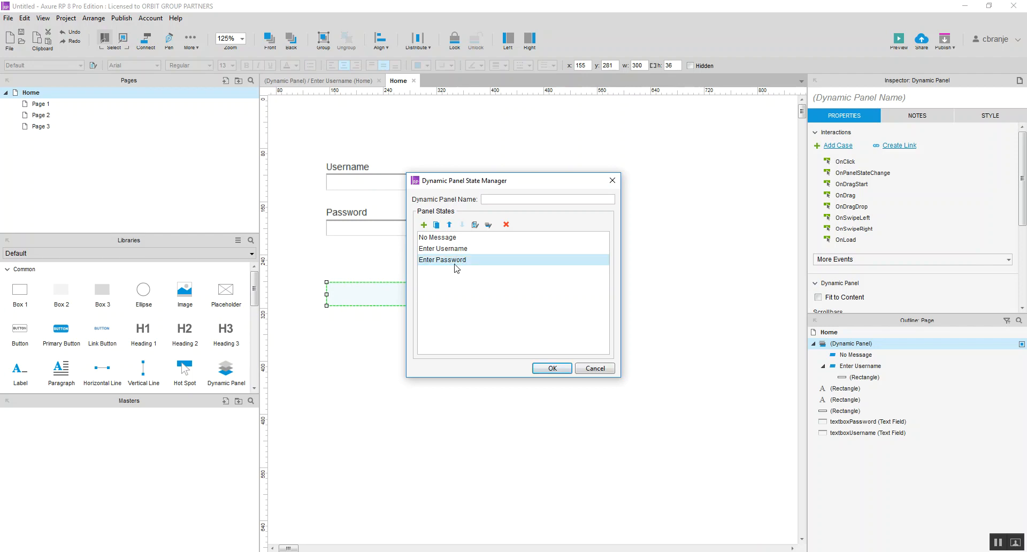
click(546, 370)
Step: Copy the message rectangle from the dynamic panel's Enter Username state and return to the Home page
double_click(409, 295)
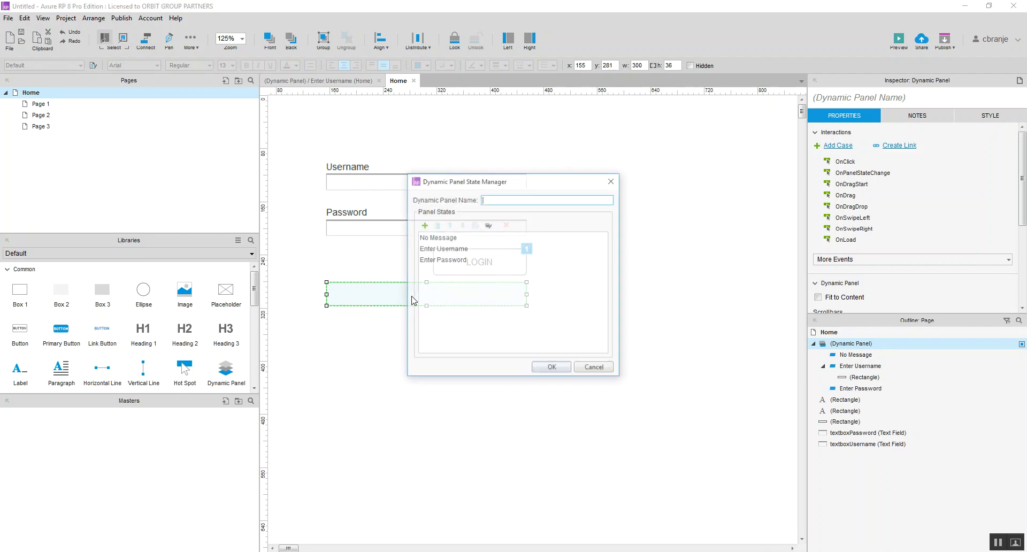
double_click(443, 249)
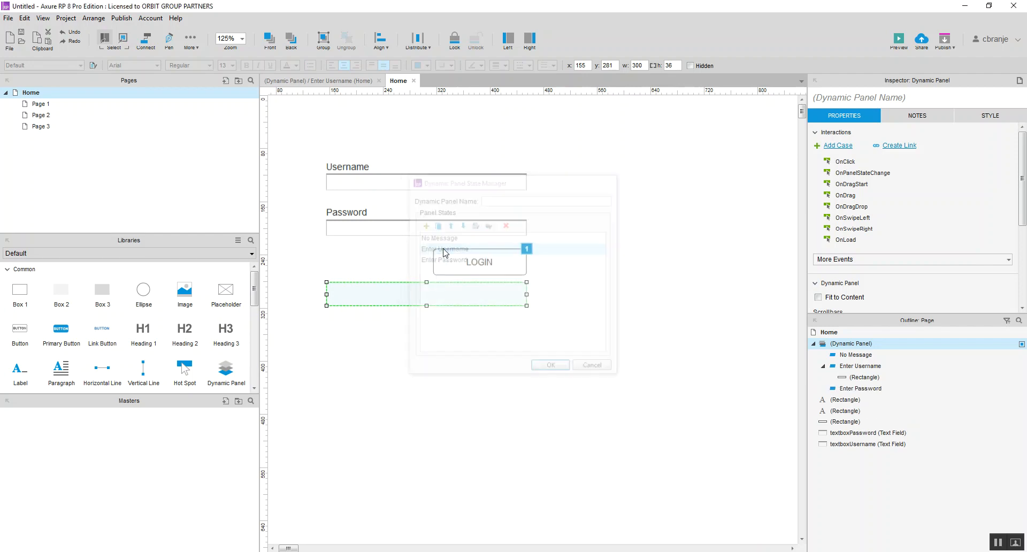
click(410, 81)
click(319, 85)
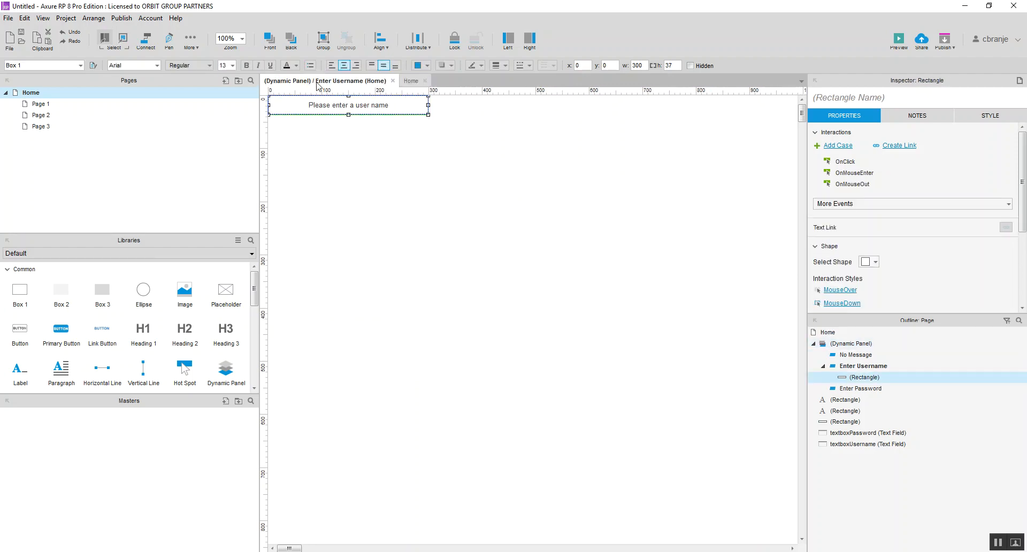
click(411, 81)
Step: Open the dynamic panel's Enter Password state and paste the copied message rectangle into it
double_click(454, 297)
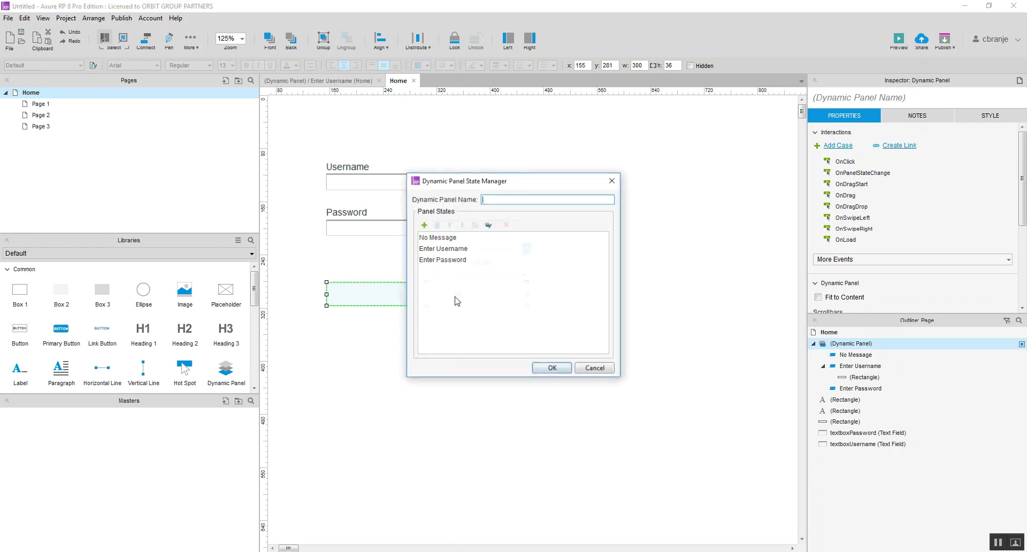
double_click(454, 262)
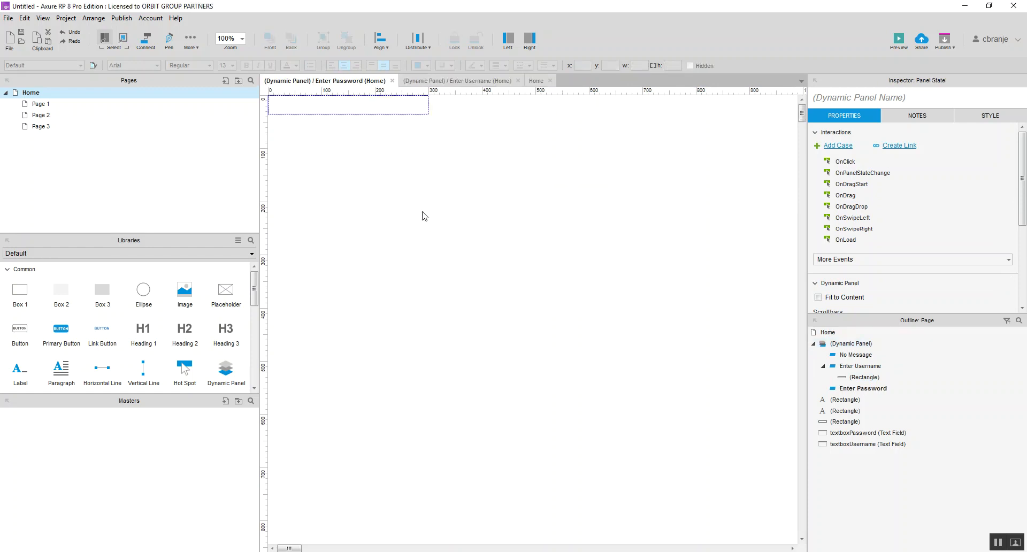
key(ctrl+v)
Step: Change the pasted rectangle's text to "Please enter a password"
double_click(375, 106)
click(389, 105)
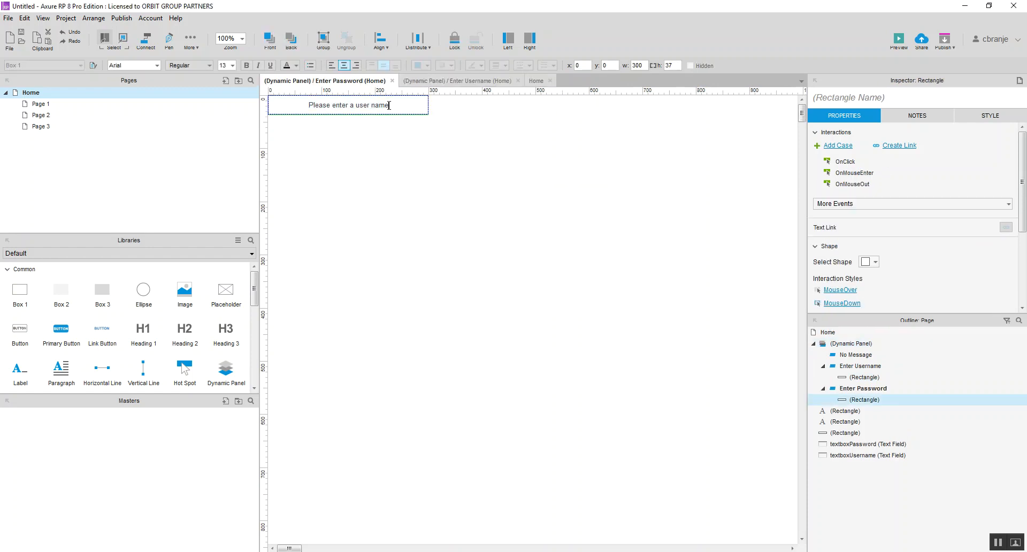
drag(389, 106, 355, 105)
text(password)
click(381, 234)
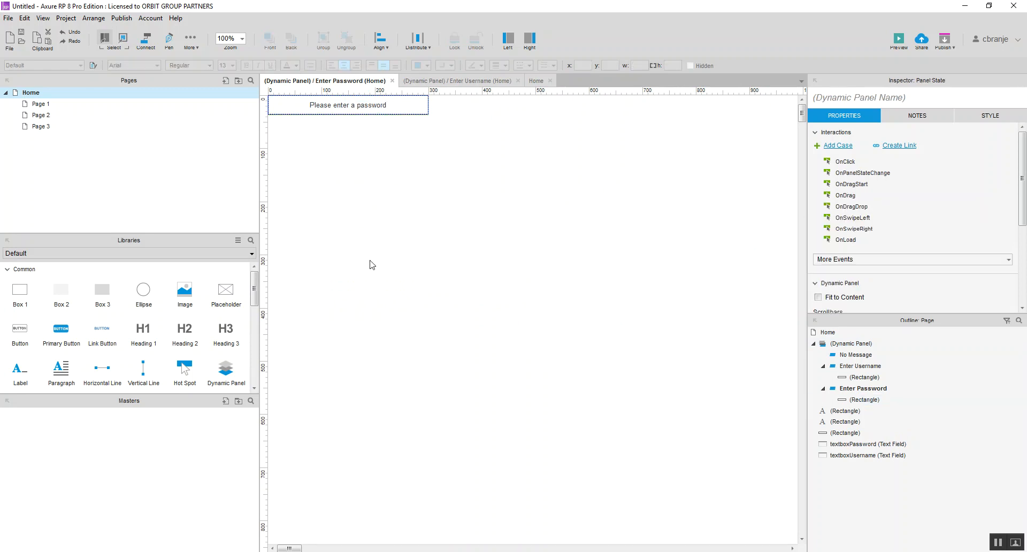
Step: Return to the Home page and add a Set Panel State action to the LOGIN button's Case 2, setting the dynamic panel to Enter Password
click(455, 86)
click(535, 82)
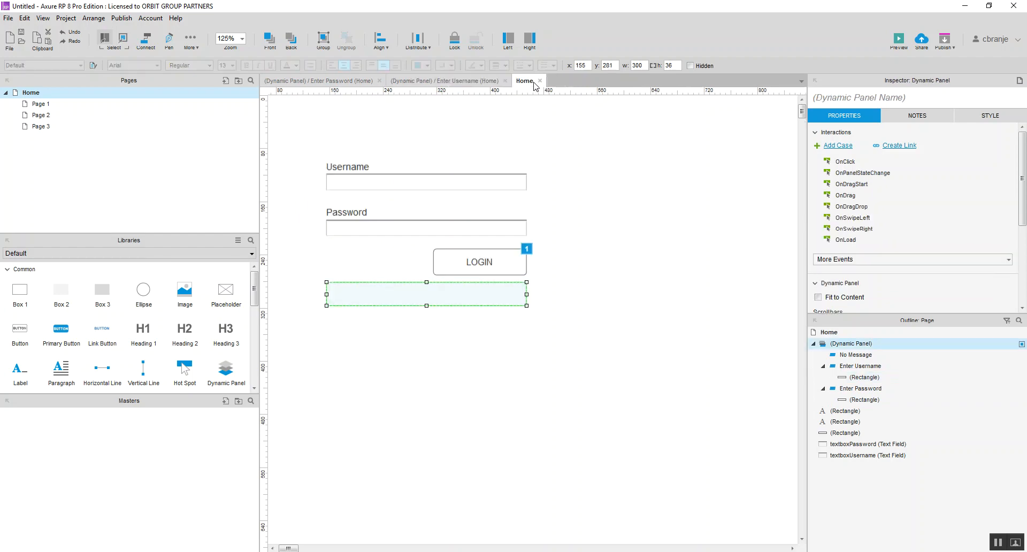
click(485, 261)
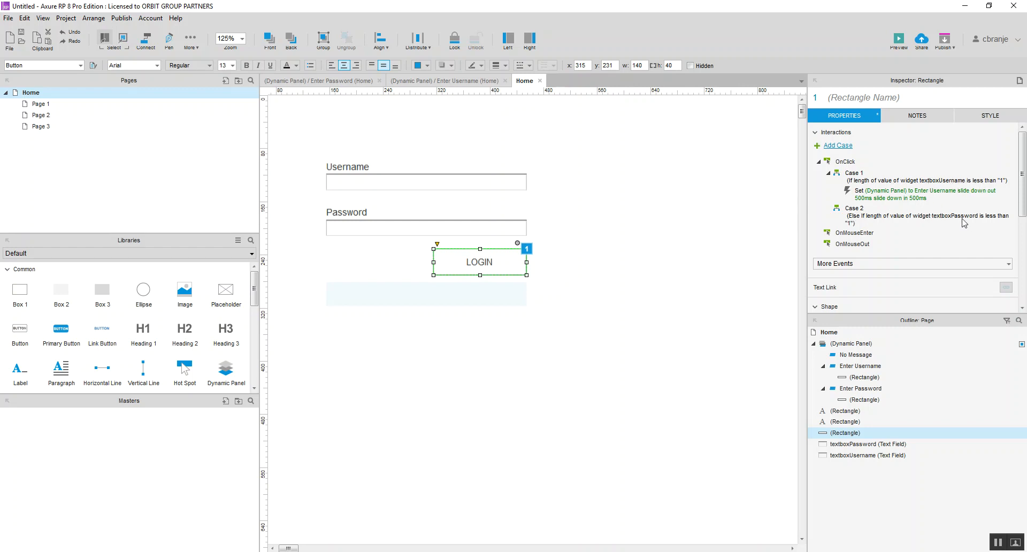
double_click(865, 218)
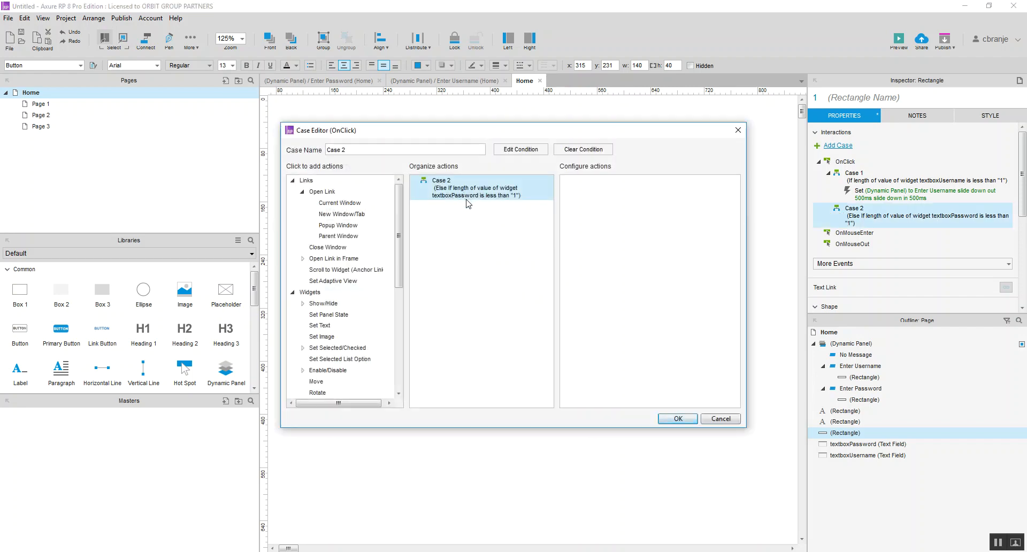
click(339, 317)
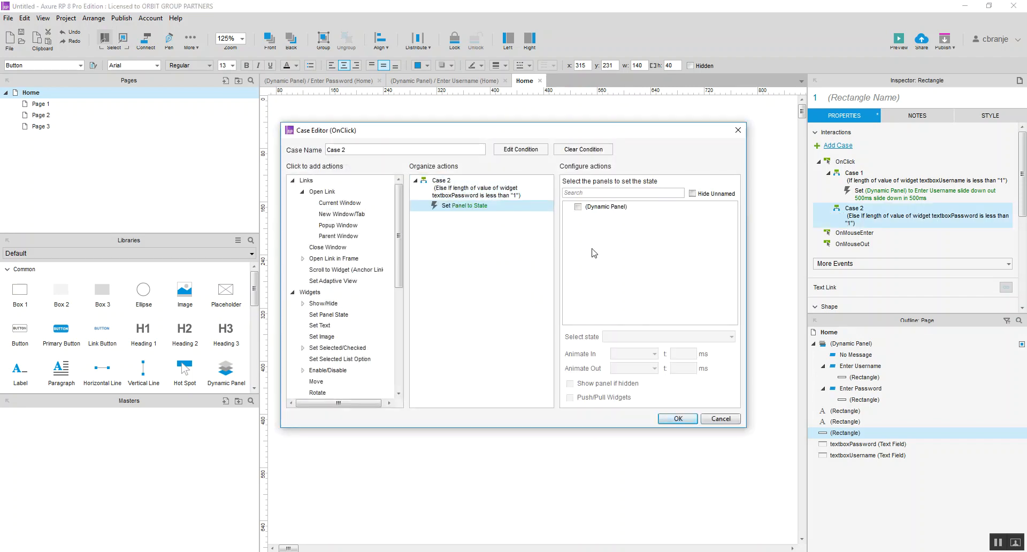
click(578, 207)
click(647, 336)
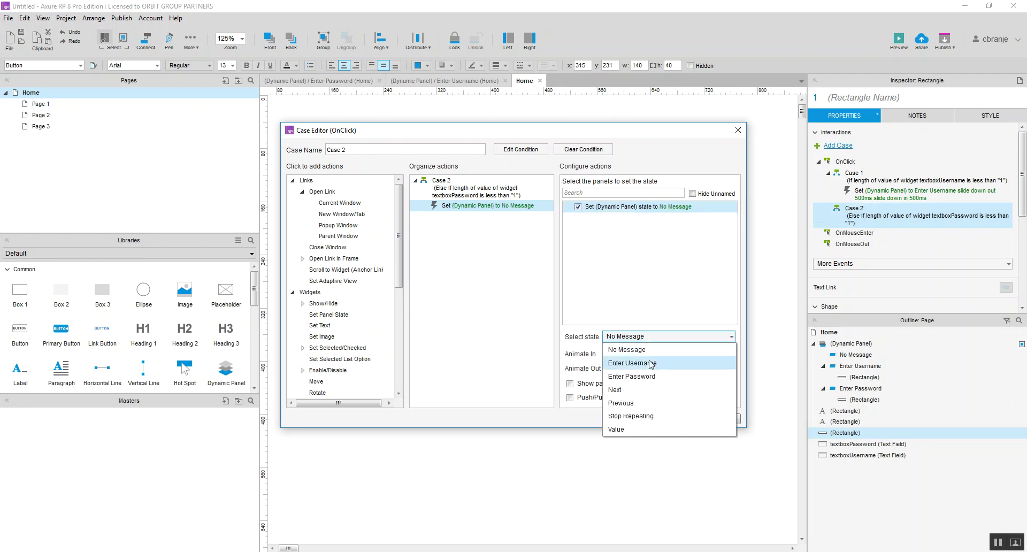
click(651, 376)
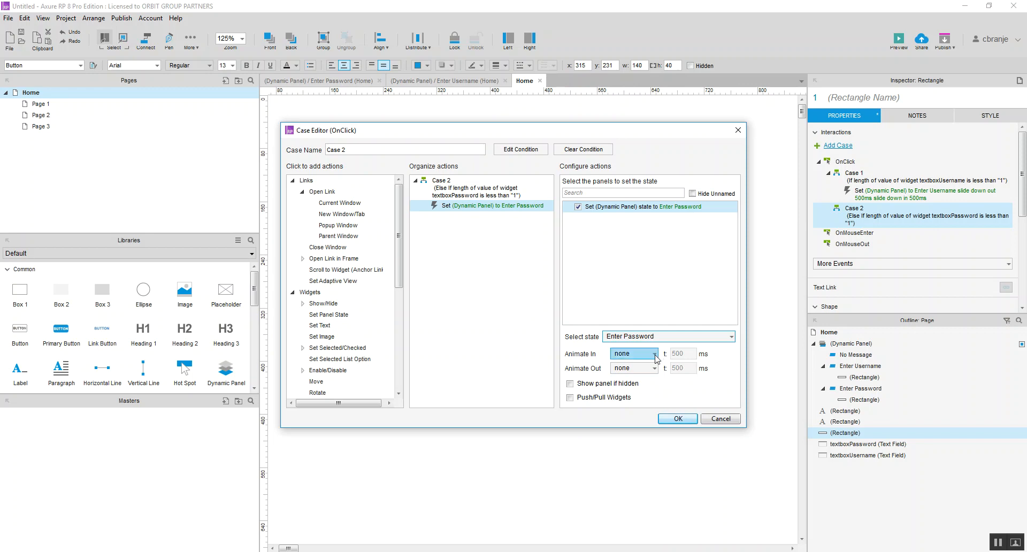
Step: Try slide up as the Animate In effect for Enter Password, change it to slide down, and confirm Case 2
click(657, 359)
click(645, 421)
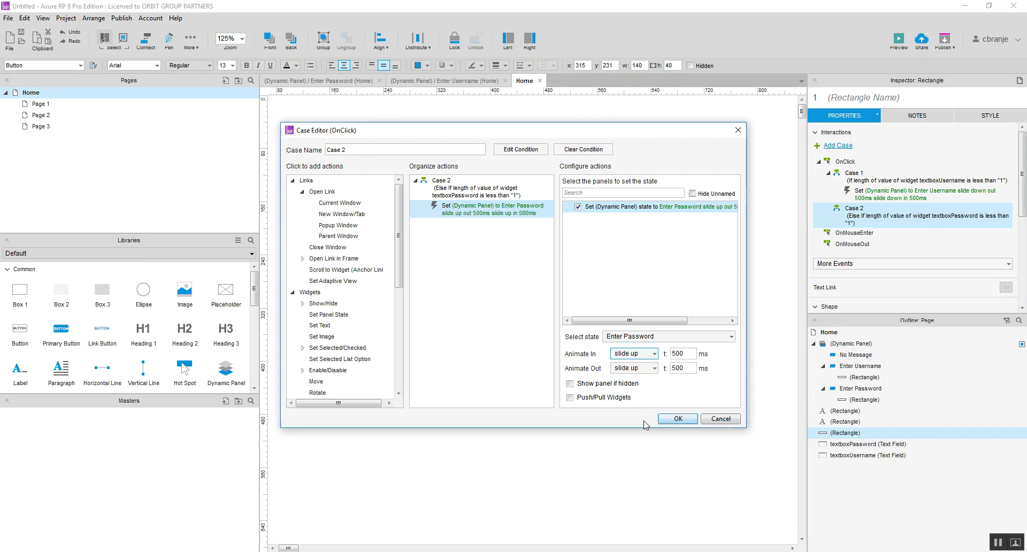
click(640, 360)
click(652, 429)
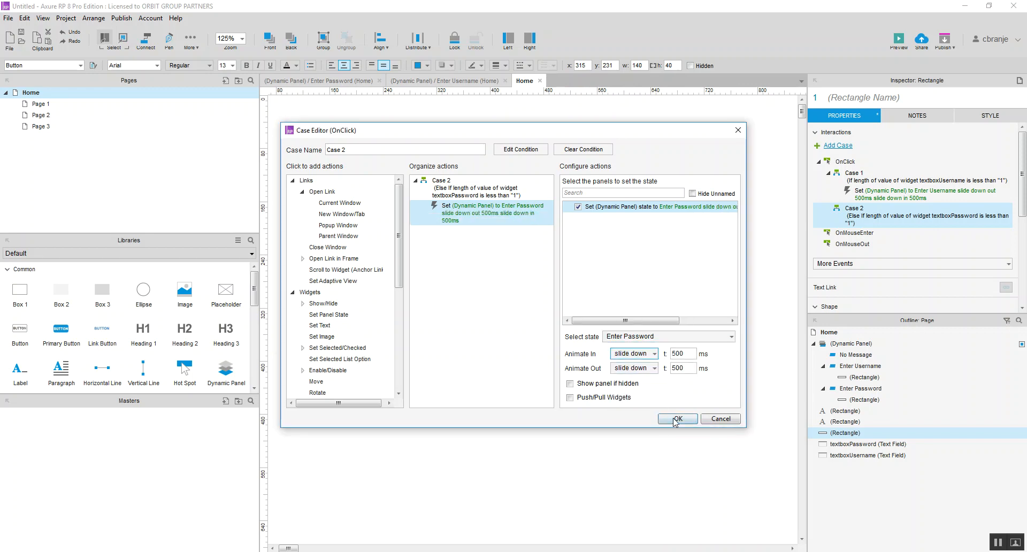
click(677, 419)
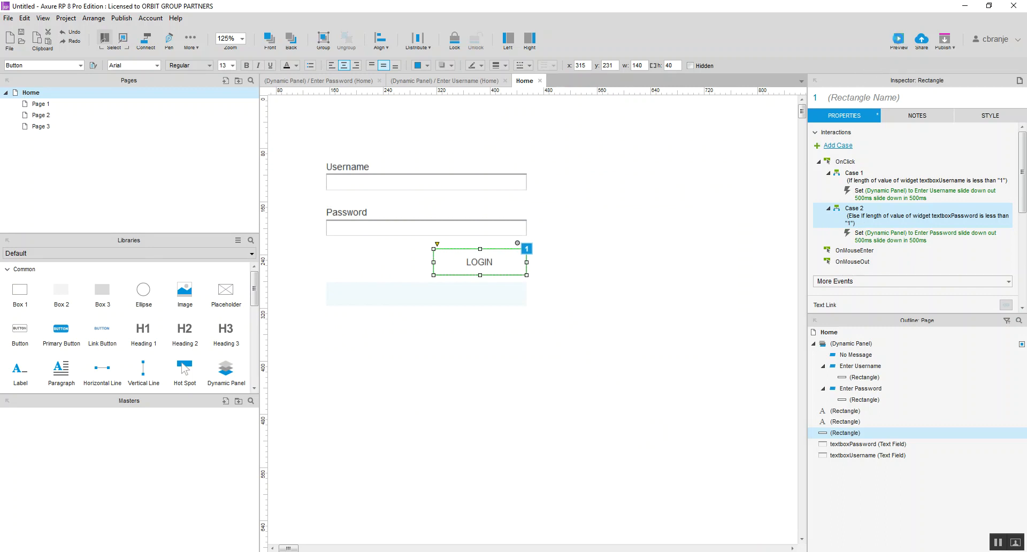
Step: Preview the updated prototype in the browser and test the LOGIN button with both fields empty
click(899, 40)
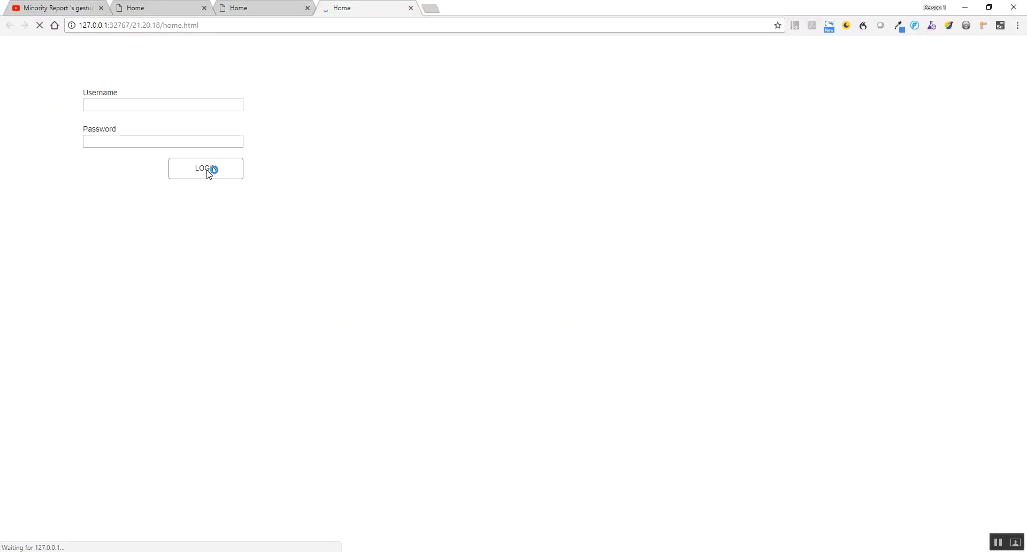
click(207, 171)
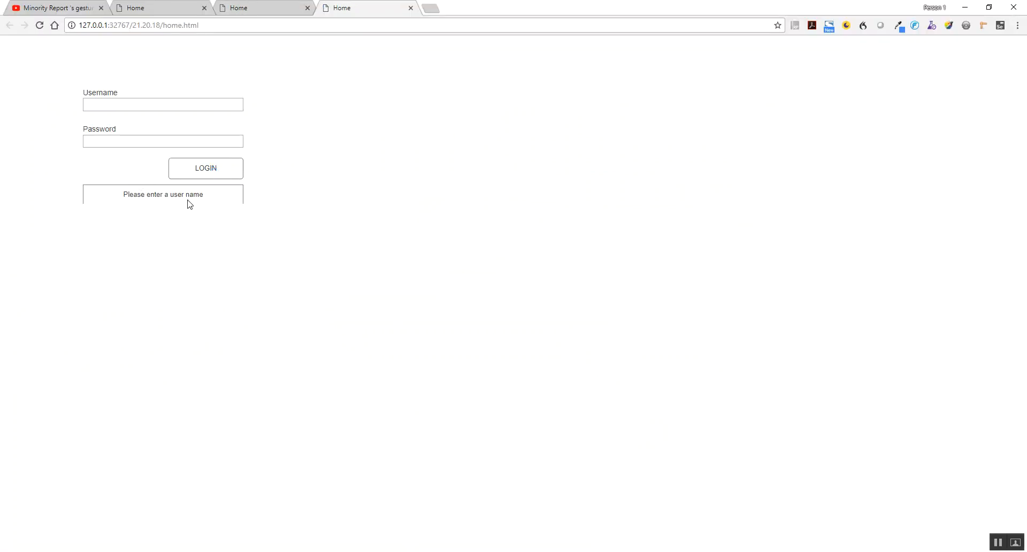
Step: Test the LOGIN button with "asdfsadf" as the username and the password left empty
click(133, 105)
text(asdfsadf)
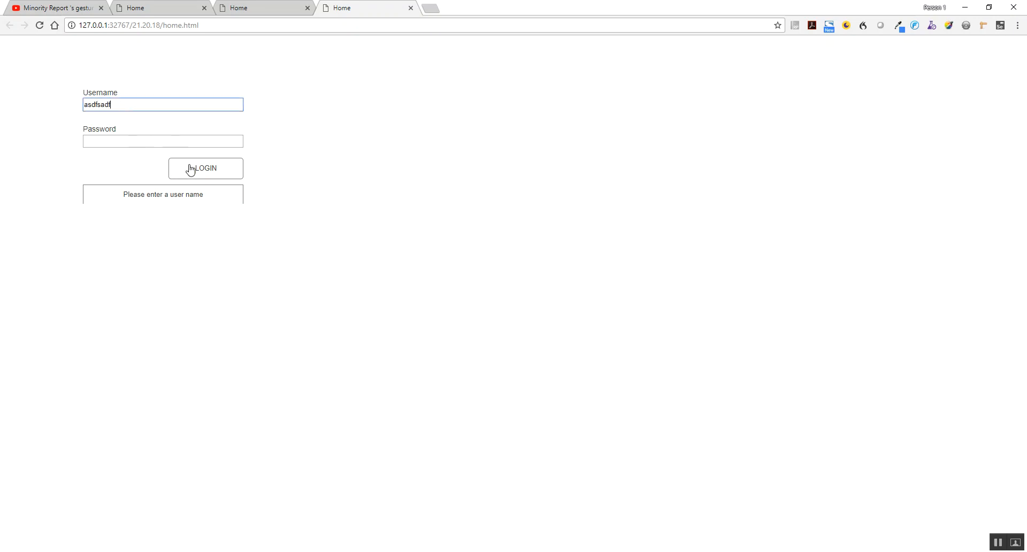
click(206, 173)
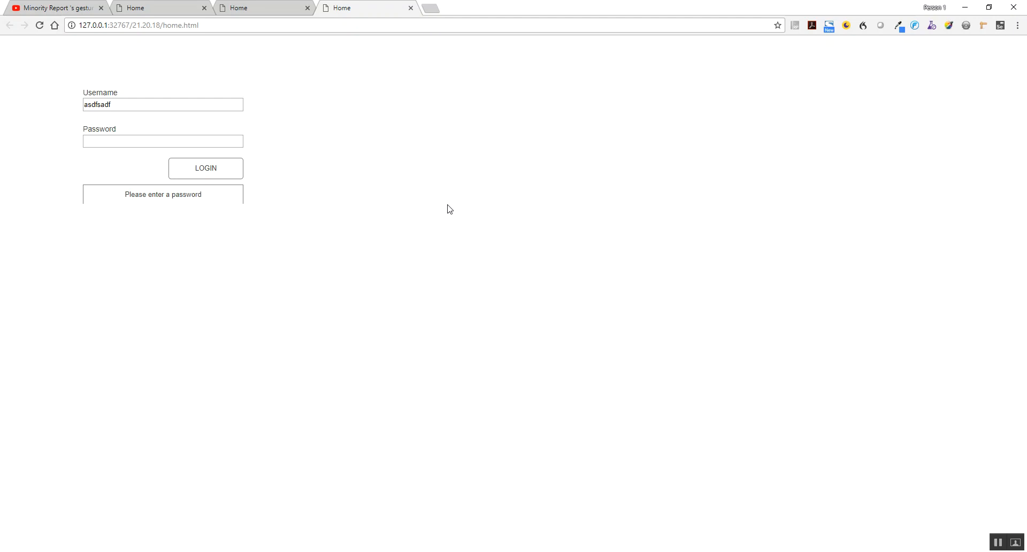
Step: Test LOGIN with the username cleared, and again with "qwerqewr" as the username
drag(140, 105, 1, 111)
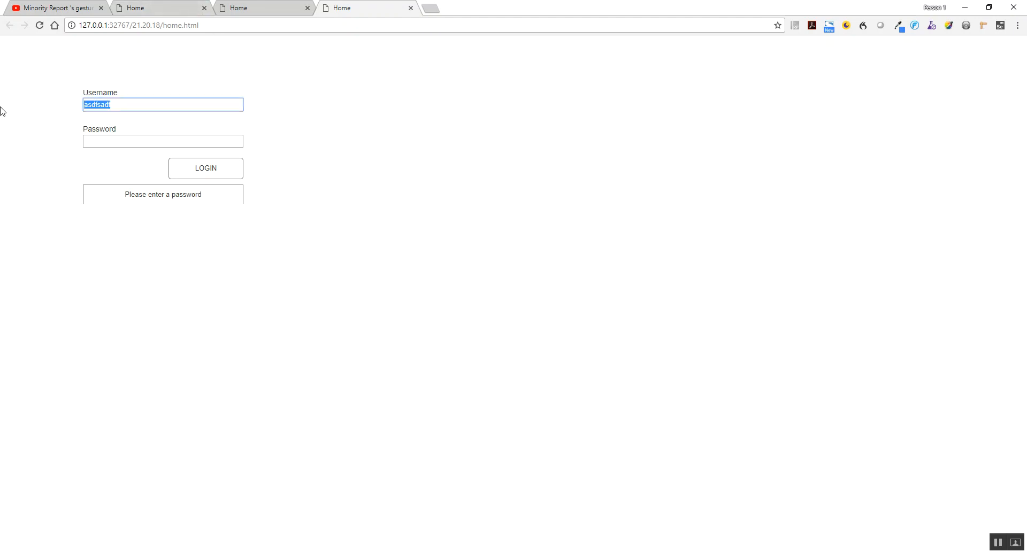
key(BackSpace)
click(216, 168)
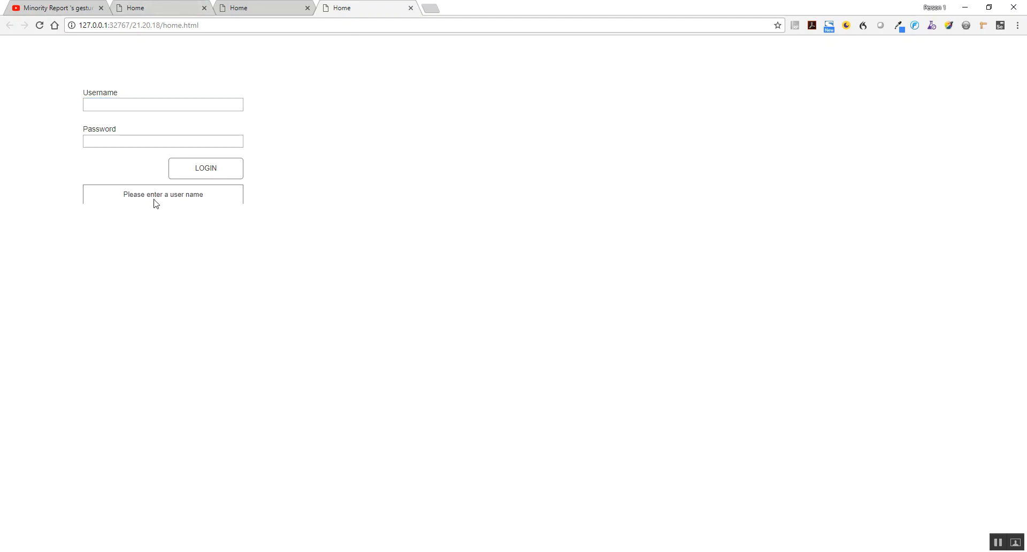
click(126, 106)
text(qwerqewr)
click(182, 172)
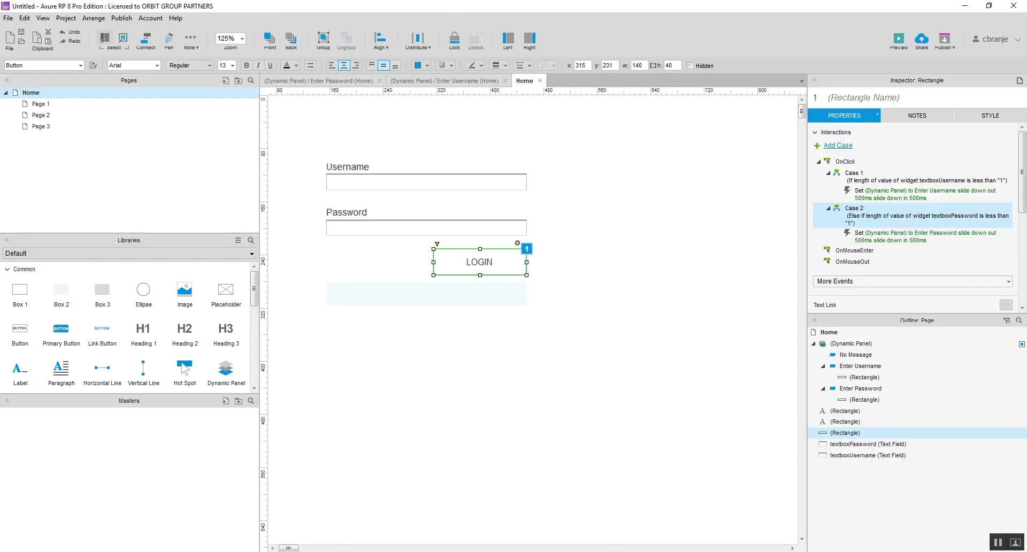
Step: Add Case 3 to the LOGIN button's OnClick event with a condition that the text on textboxUsername equals the sample username
double_click(508, 259)
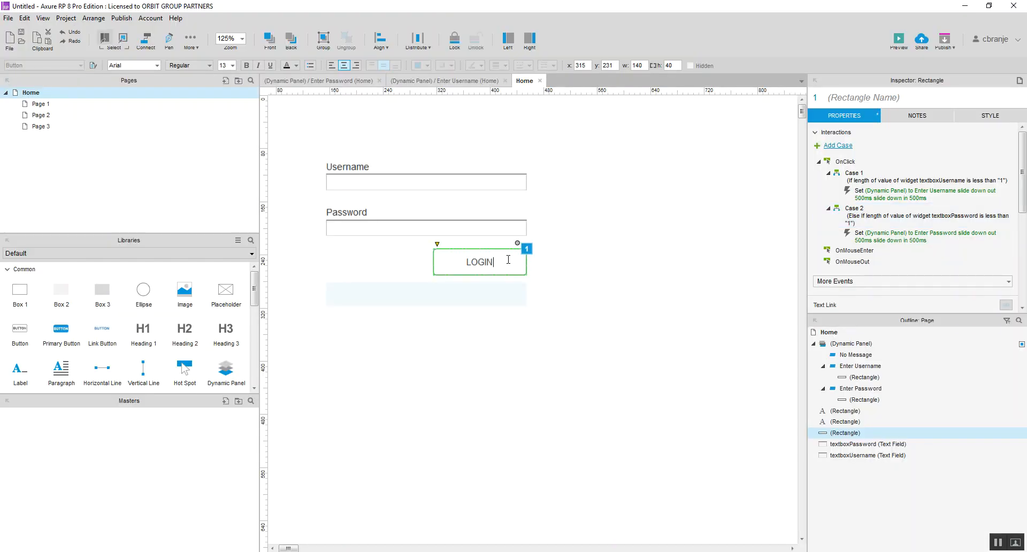
click(842, 146)
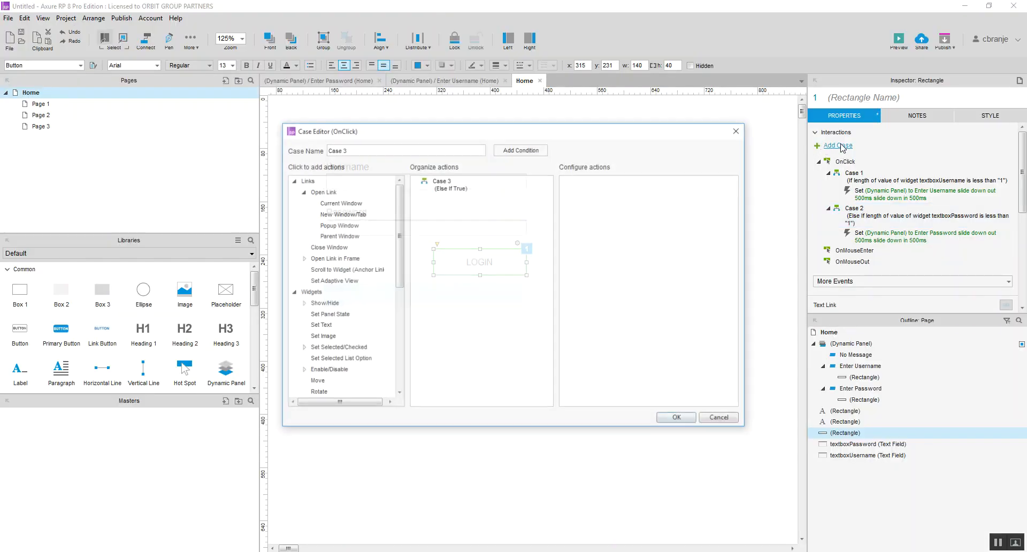
click(522, 150)
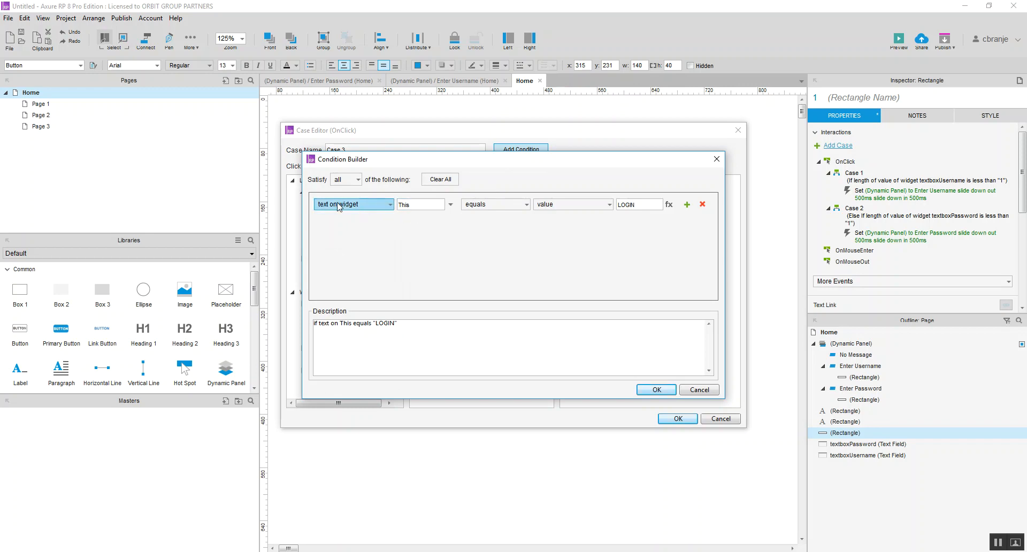
click(421, 204)
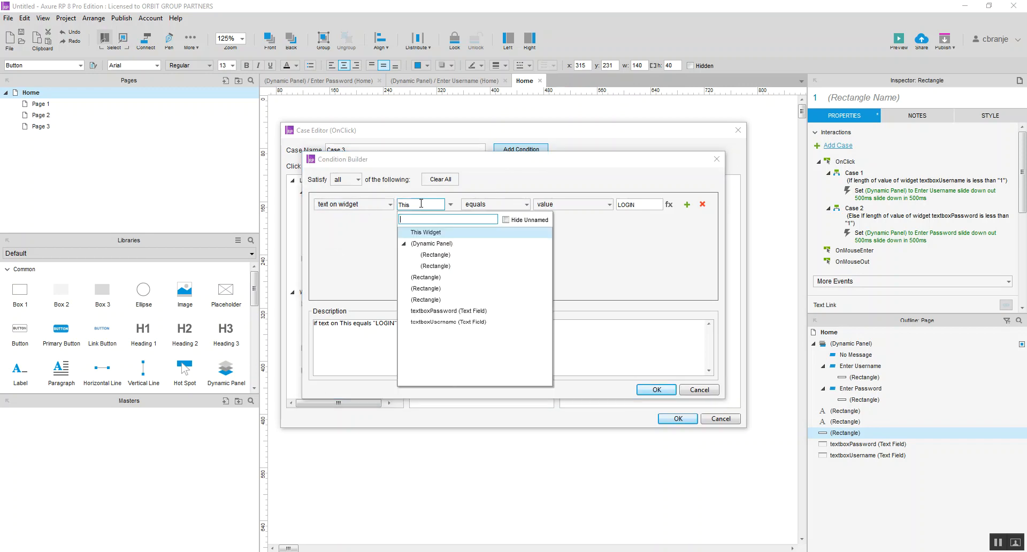
click(449, 322)
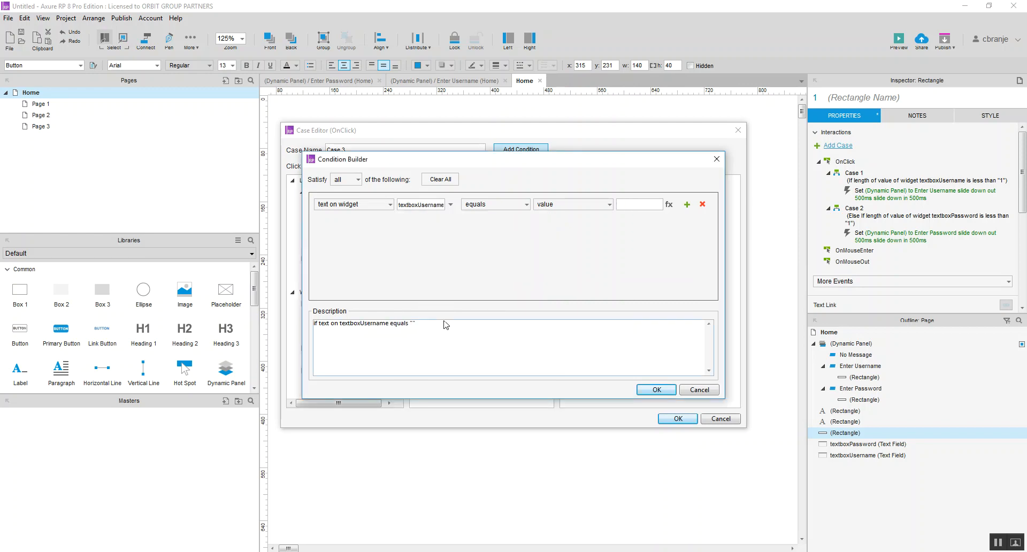
click(631, 203)
text(carmen)
Step: Add a second condition that the text on textboxPassword equals the sample password, and confirm Case 3
click(687, 205)
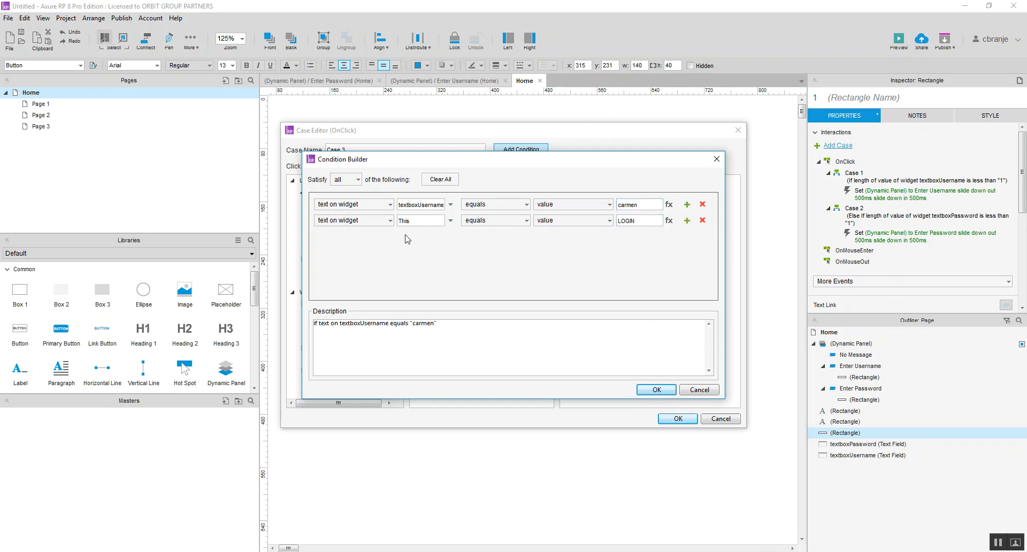
click(451, 220)
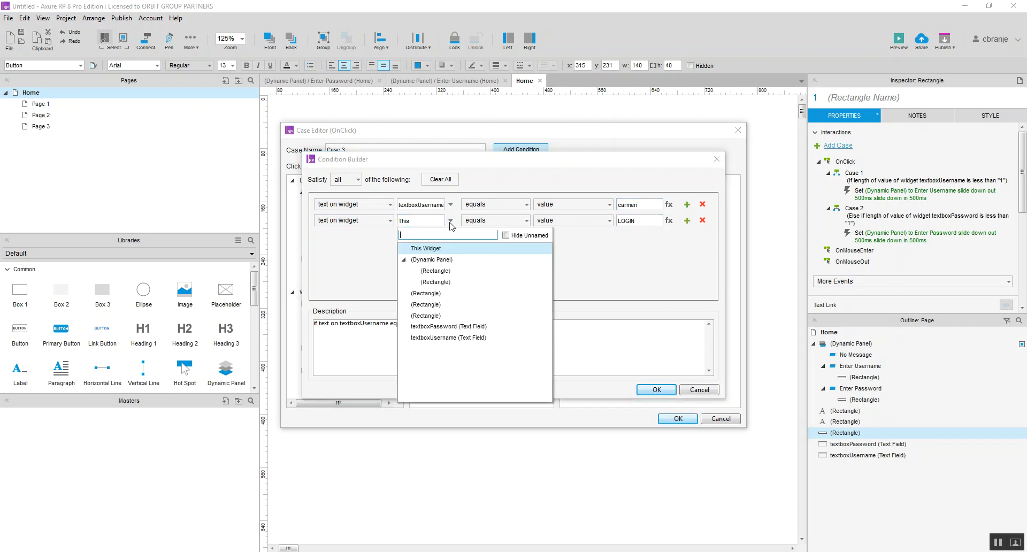
click(443, 327)
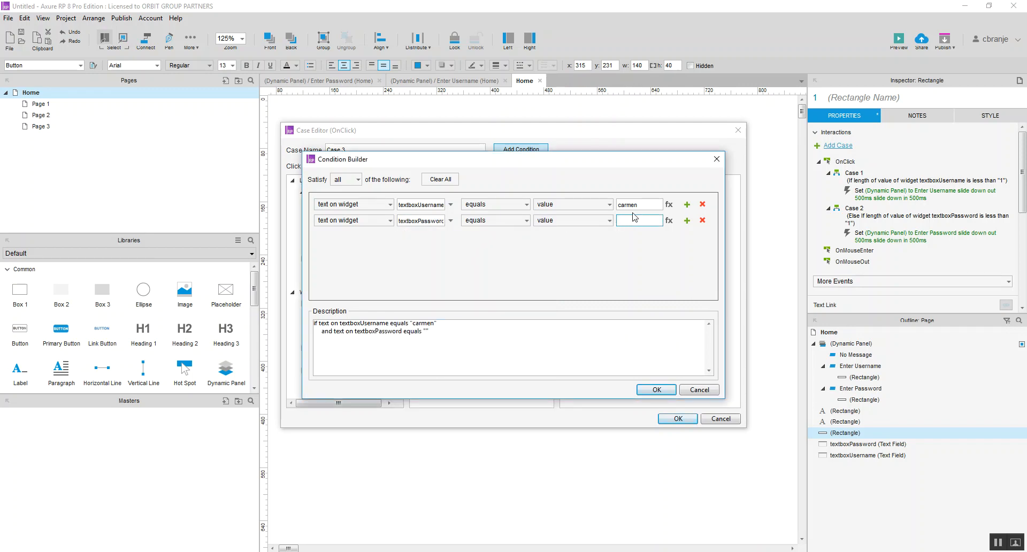
text(password)
click(654, 391)
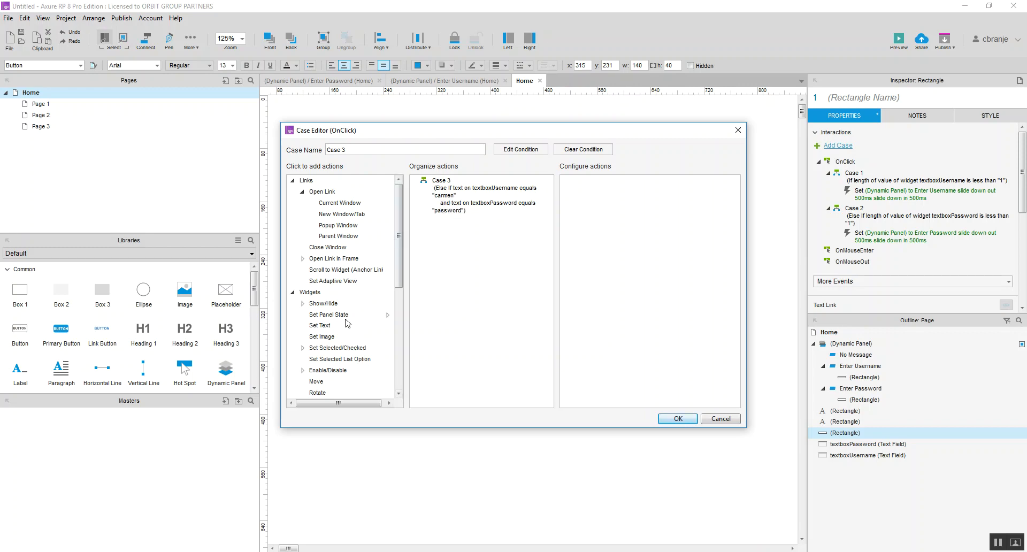
click(671, 420)
Step: Add a new state named "Logged In" to the dynamic panel below the LOGIN button
double_click(458, 292)
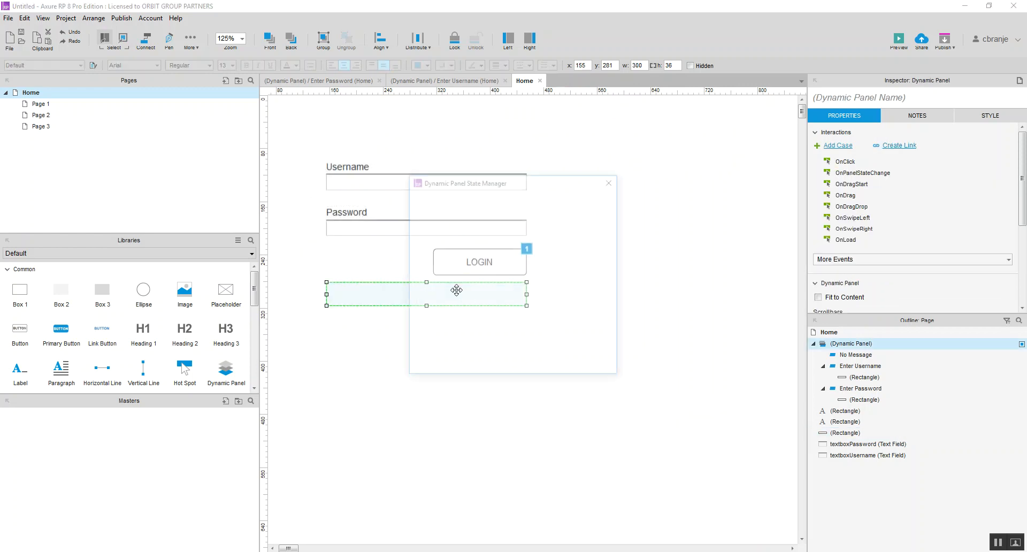
click(424, 224)
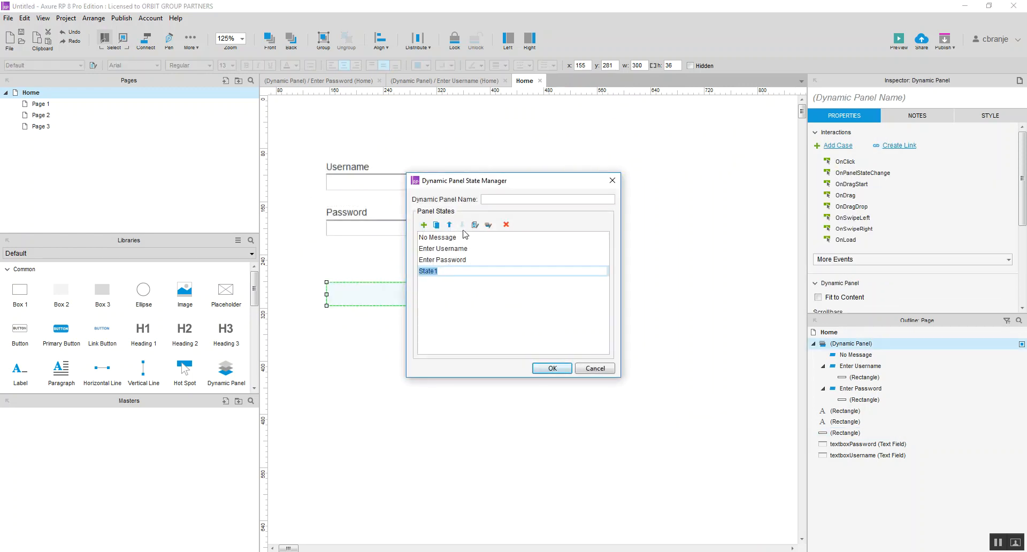
text(Logi)
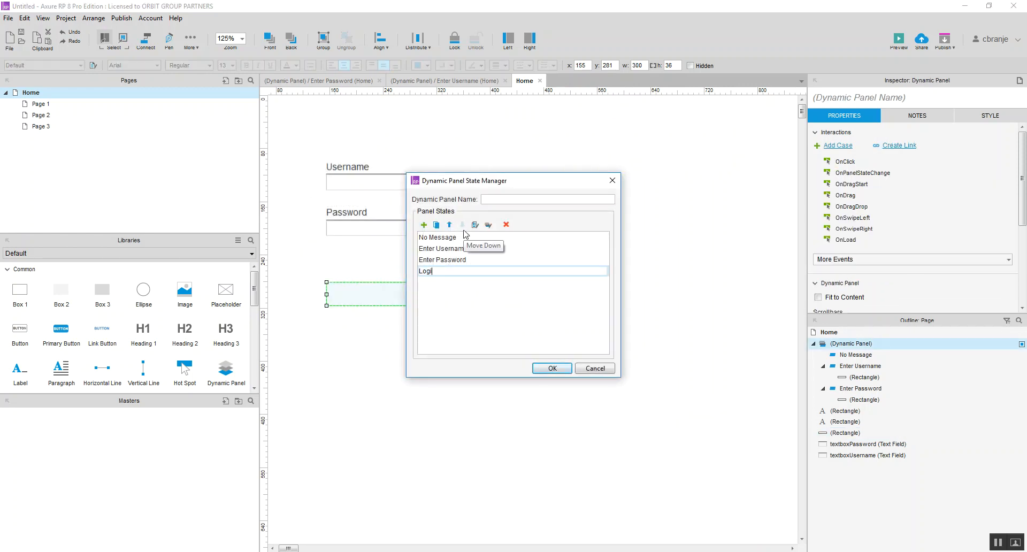
text(ged In)
click(460, 299)
Step: Open the Logged In state and place a label reading "Logged in!!!!" near the middle of the panel area
double_click(443, 272)
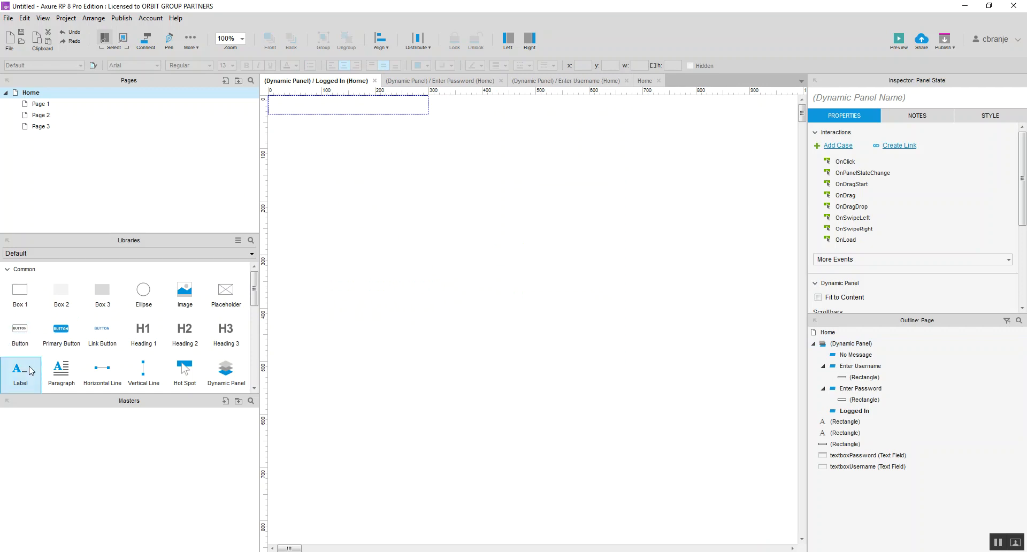
drag(23, 372, 313, 105)
double_click(315, 104)
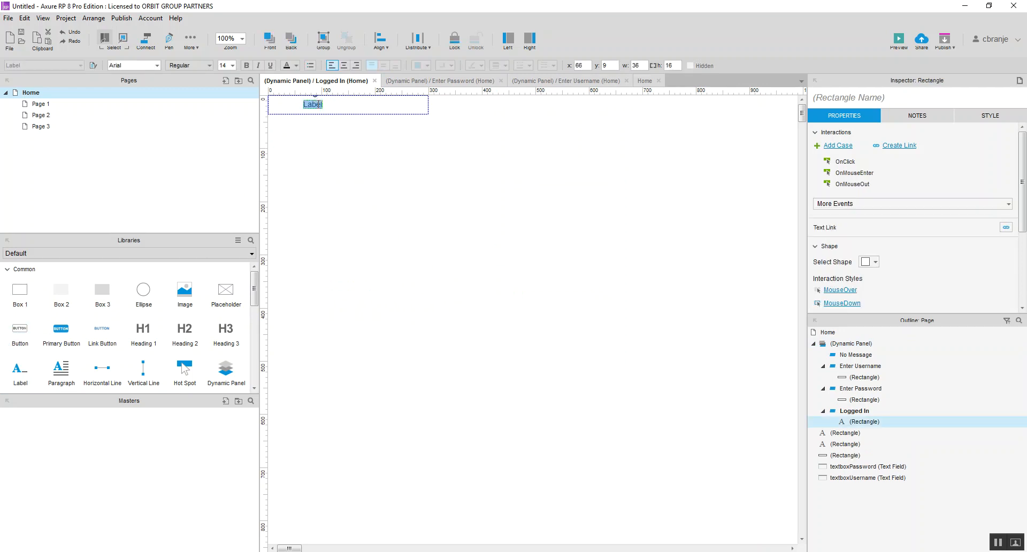
text(Logged in!!!!)
click(320, 137)
drag(331, 106, 354, 109)
click(514, 191)
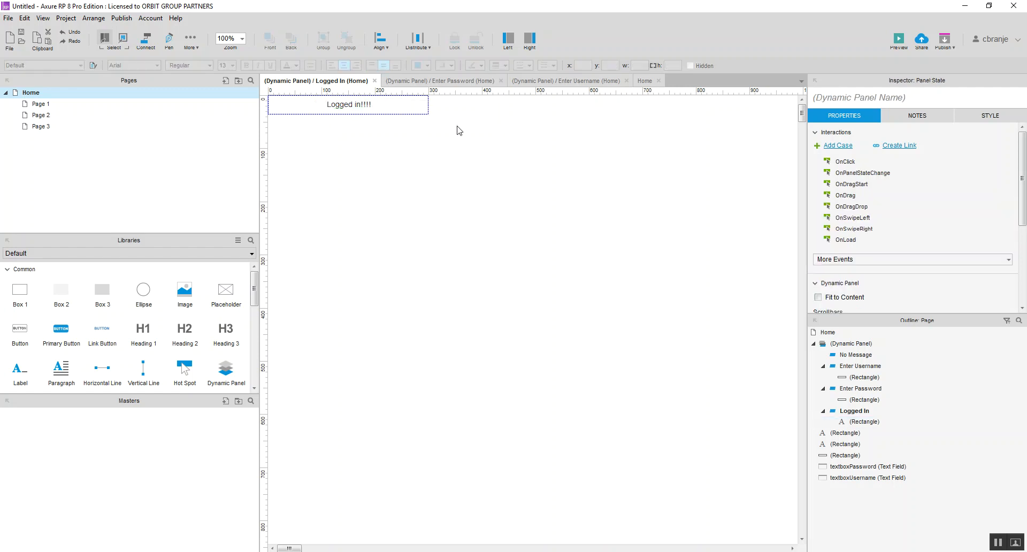
Step: Return to the Home page and add a Set Panel State action to the LOGIN button's Case 3, setting the dynamic panel to Logged In
click(460, 81)
click(645, 81)
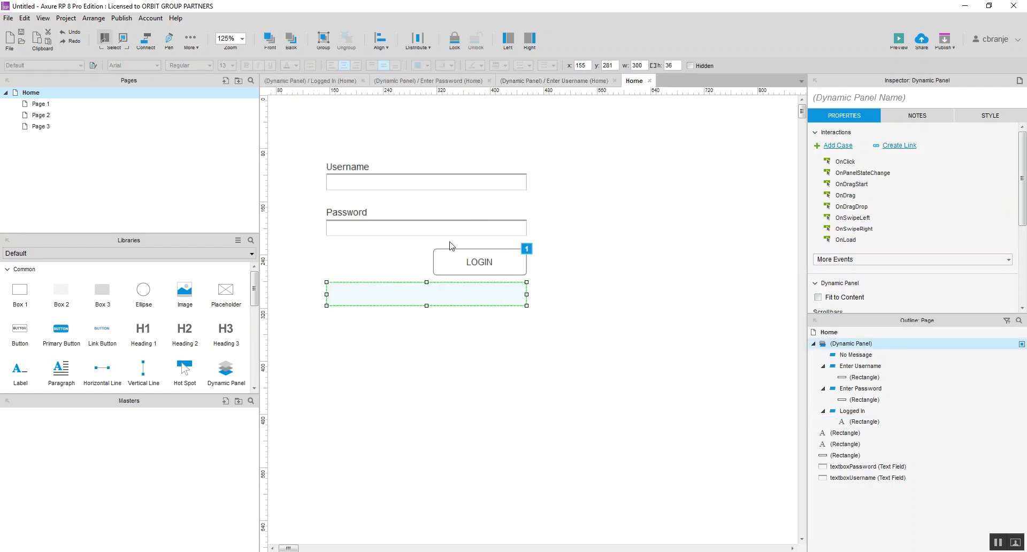
click(467, 270)
double_click(466, 270)
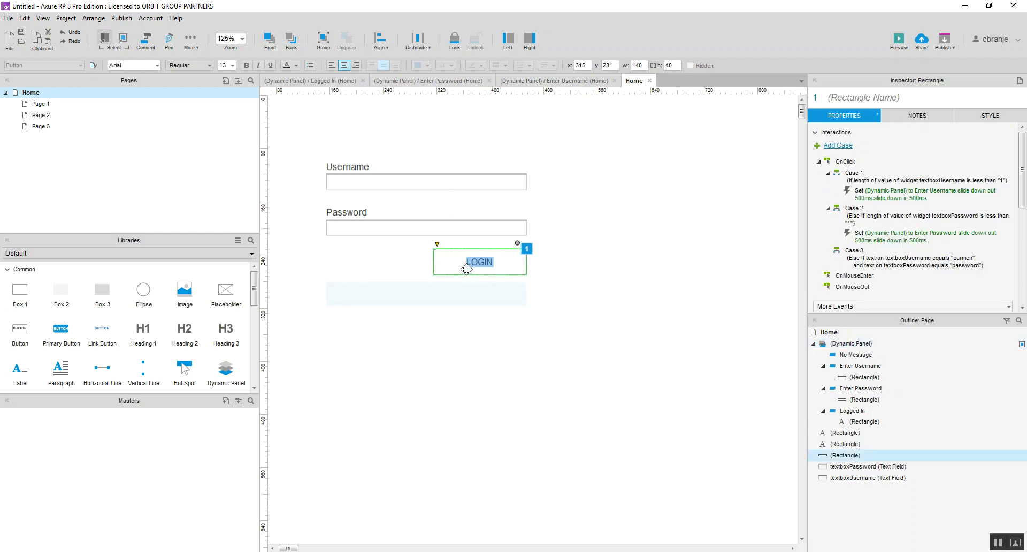
double_click(872, 266)
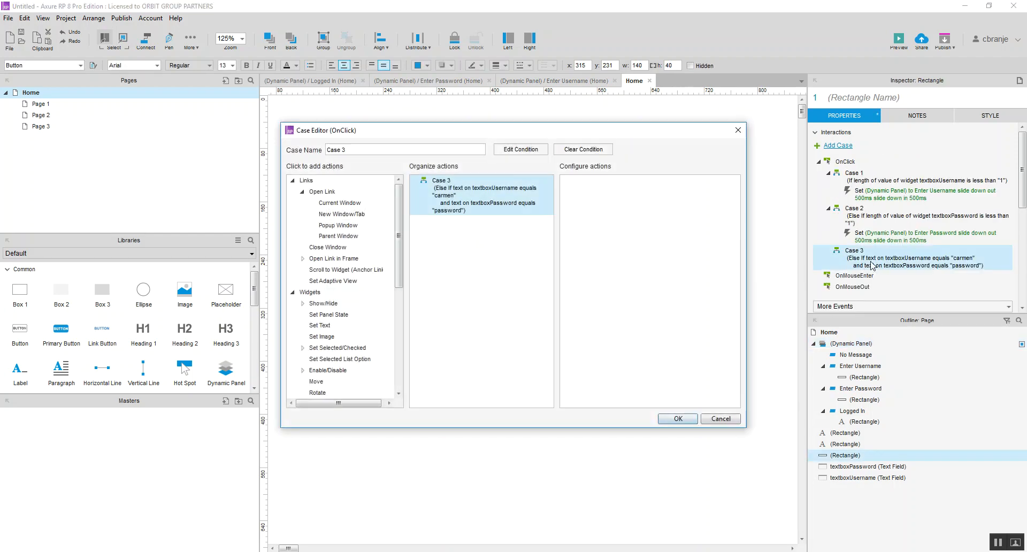
click(338, 316)
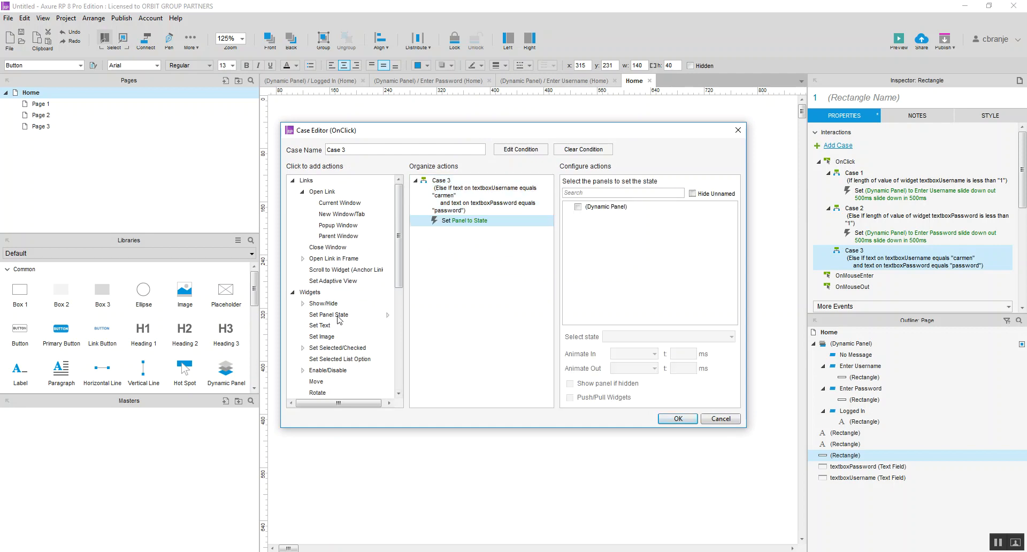
click(577, 207)
click(621, 336)
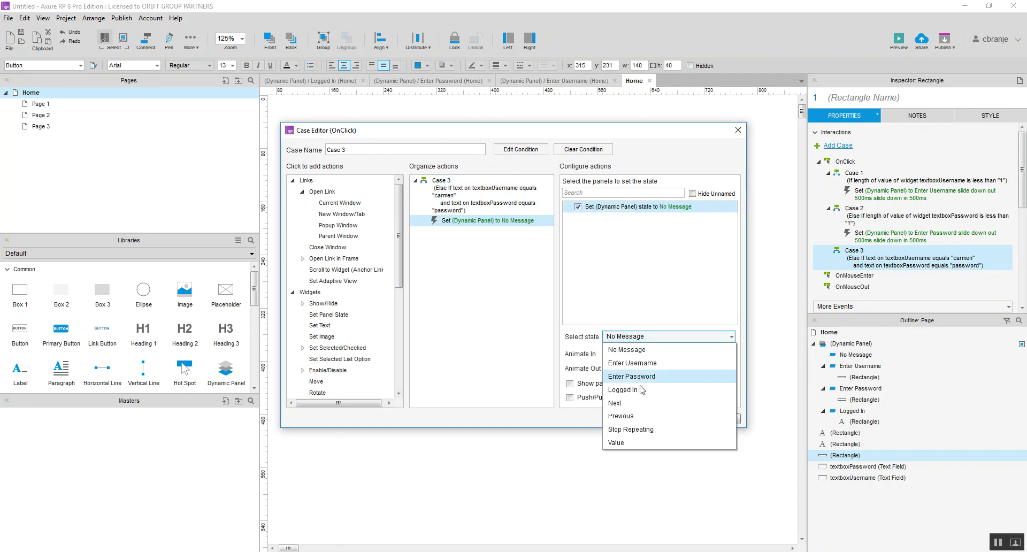
click(643, 390)
Step: Set the Animate In effect for the Logged In state to slide down and confirm Case 3
click(634, 354)
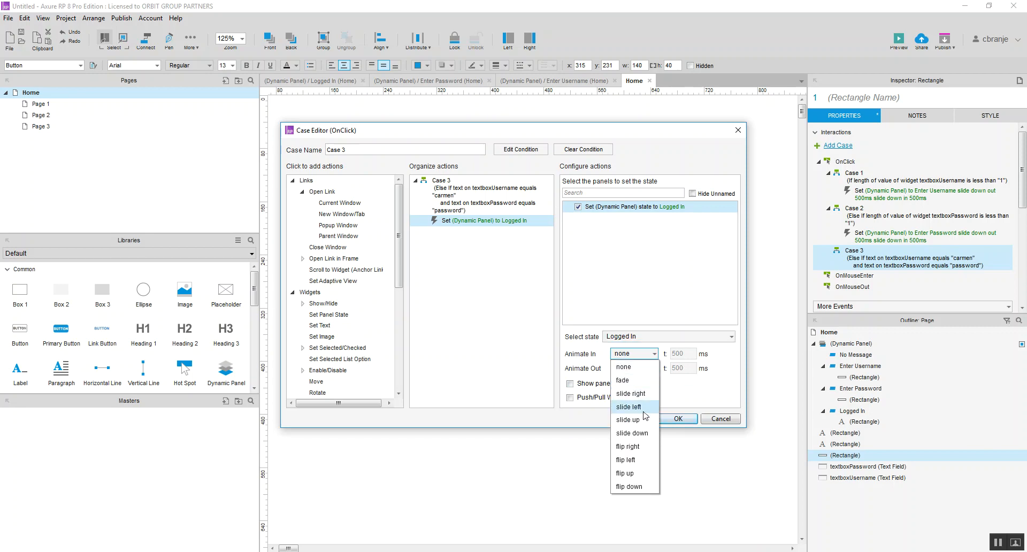
click(647, 434)
click(679, 419)
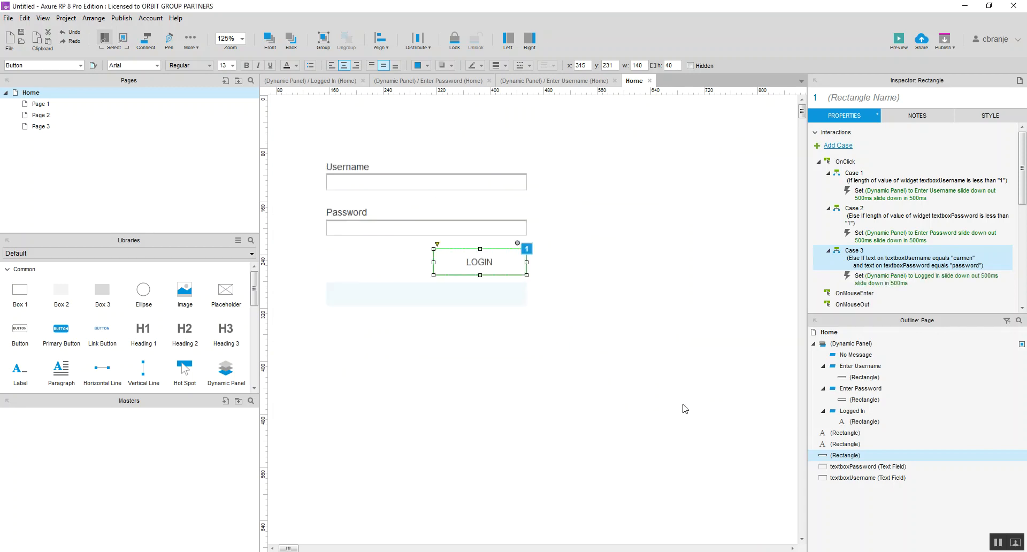
Step: Preview the updated prototype in the browser, clear the trial username and test LOGIN with both fields empty
click(899, 38)
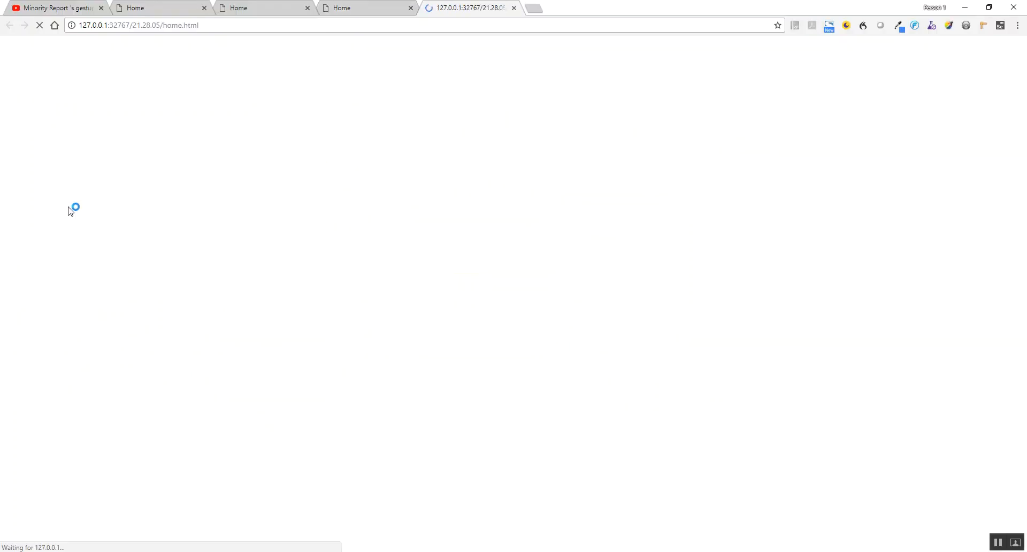
click(162, 101)
text(asdfasdf)
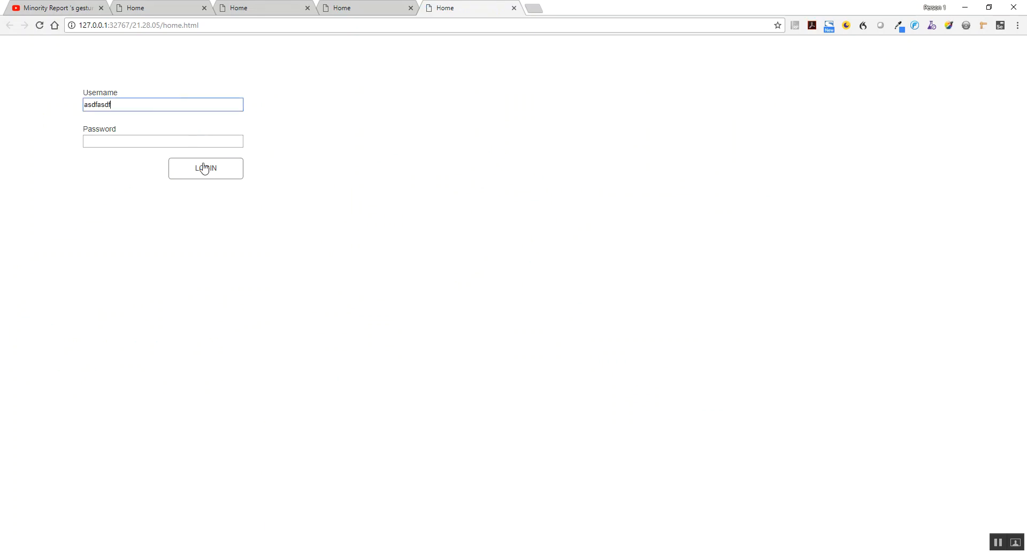
drag(150, 106, 47, 111)
key(BackSpace)
click(194, 177)
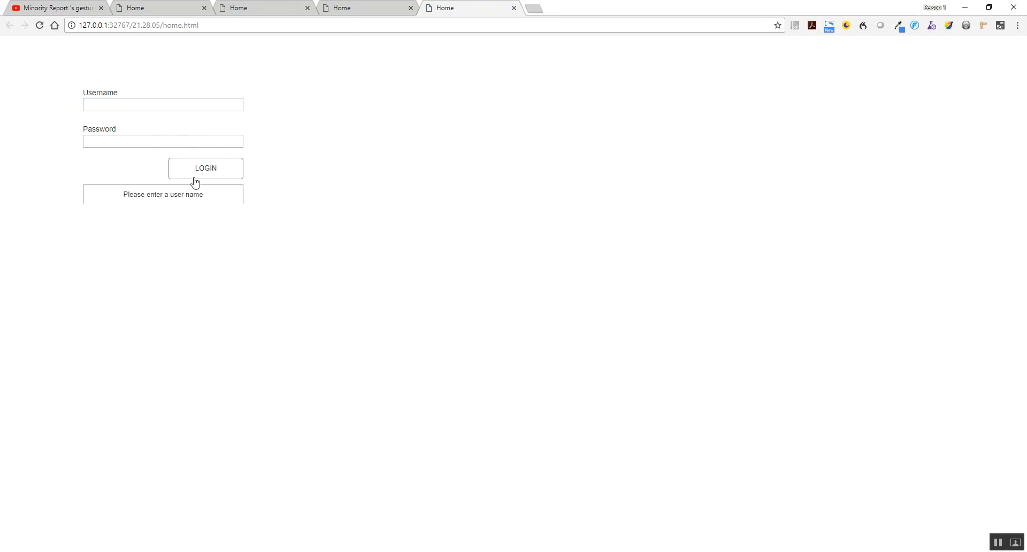
Step: Test LOGIN with "asdfasf" as the username and no password, and again with an arbitrary password entered
click(111, 105)
text(asdfasf)
click(208, 170)
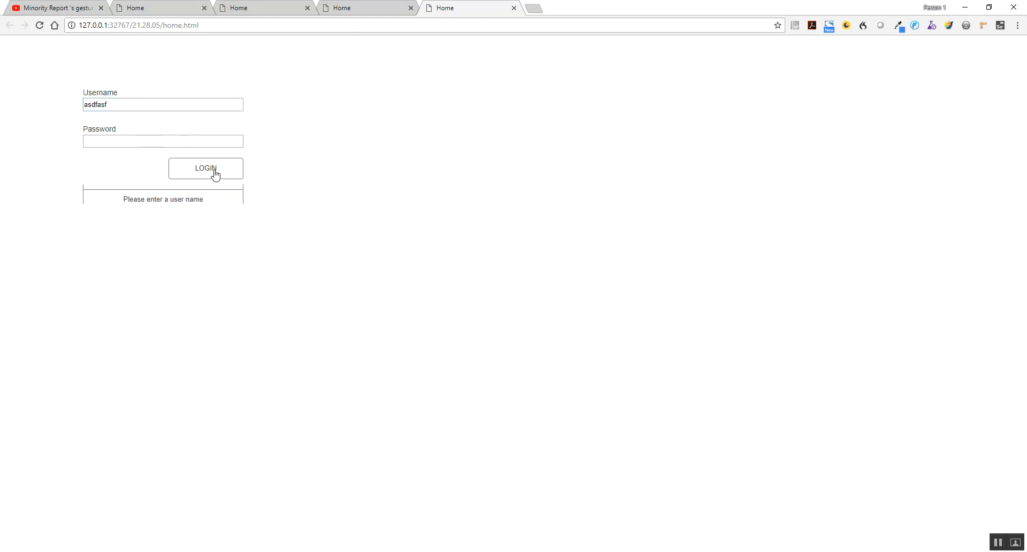
click(124, 141)
text(asdfasdf)
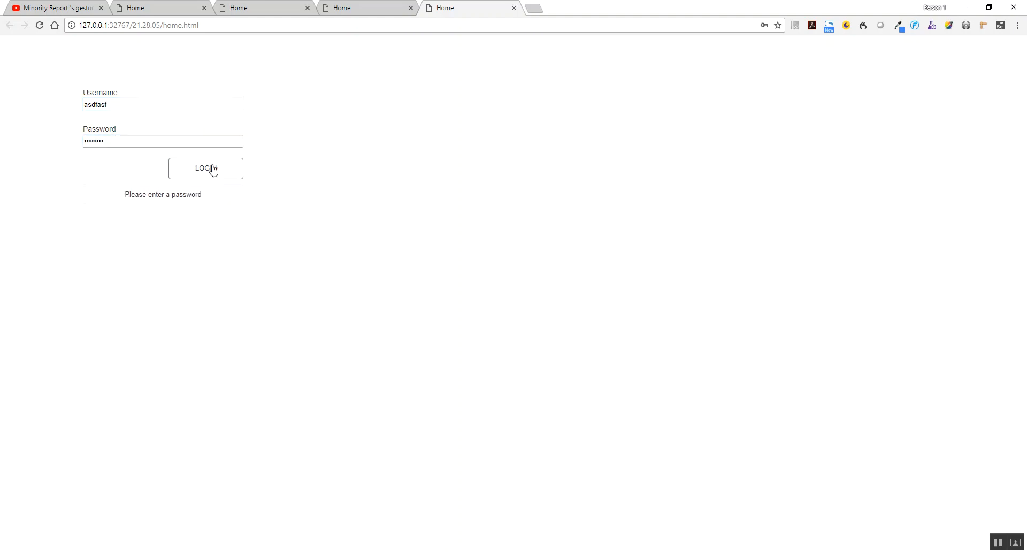
double_click(212, 168)
Step: Replace the entries with the sample username and password required by Case 3, and test LOGIN
click(134, 100)
double_click(133, 100)
text(carmen)
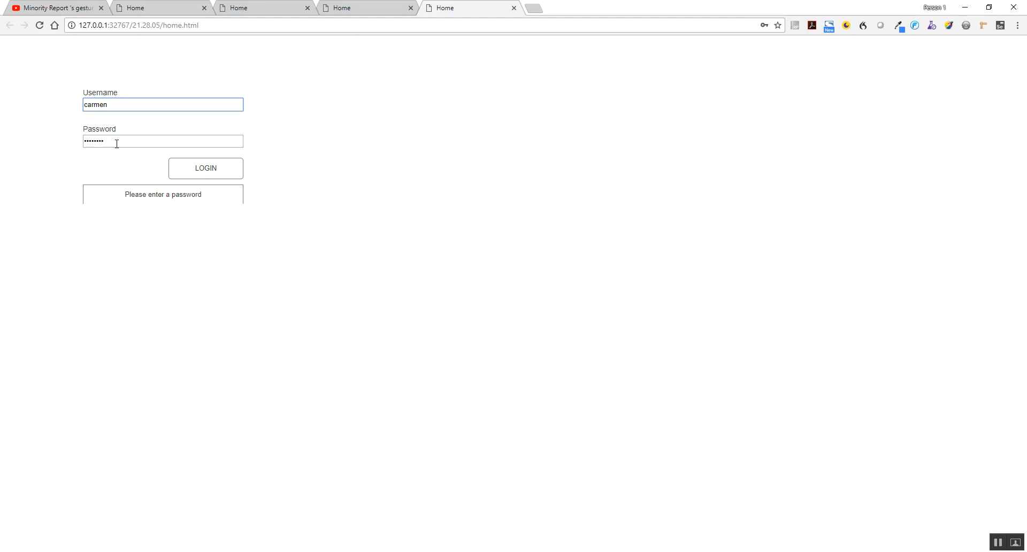
drag(117, 142, 14, 142)
text(••)
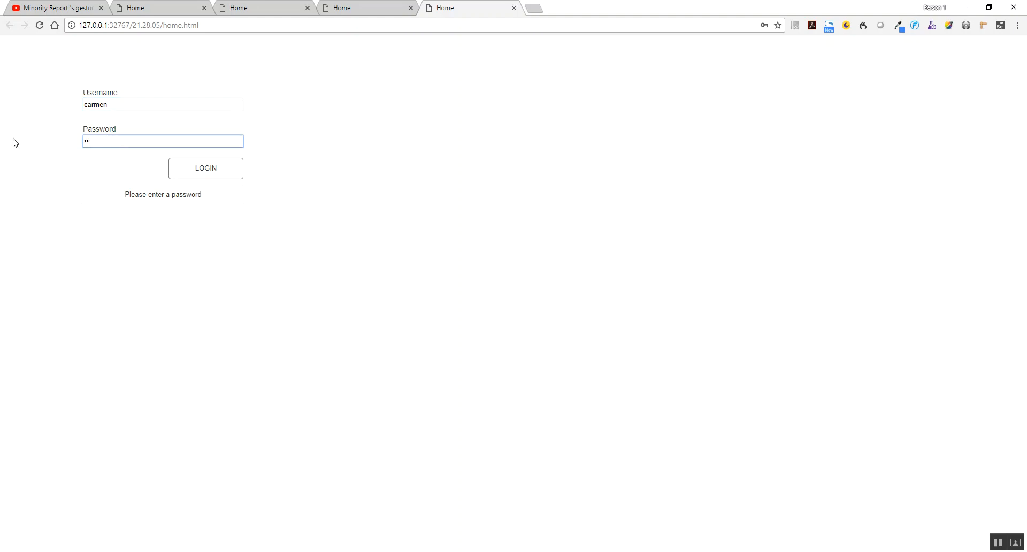
text(df)
click(197, 174)
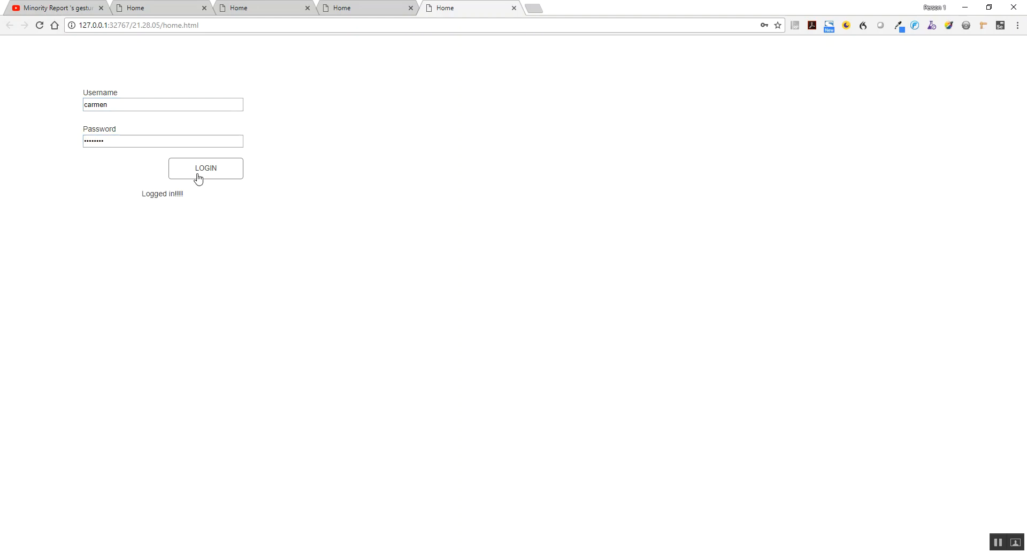